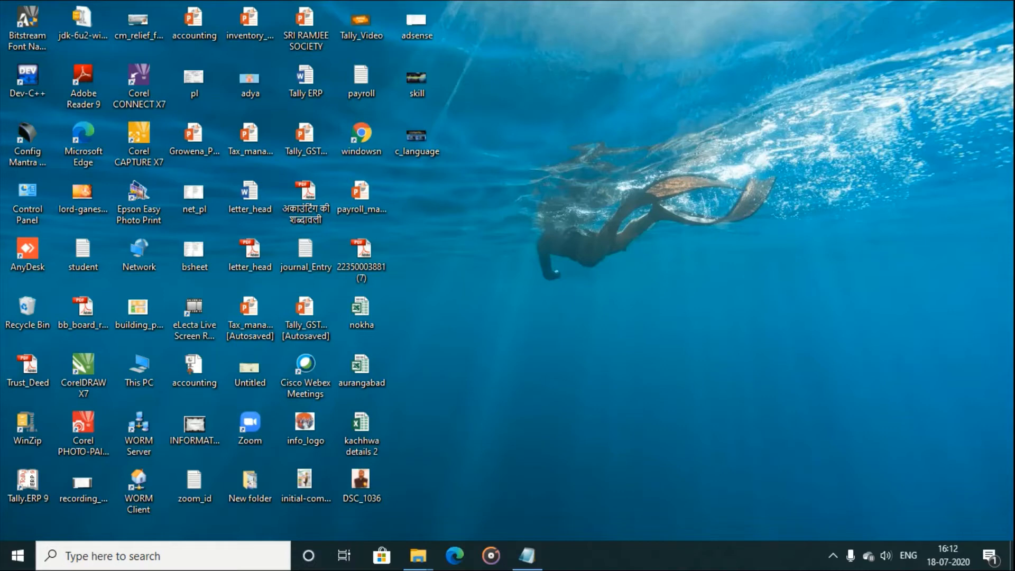
Search the taskbar for 'word' and launch Word 2016
click(228, 559)
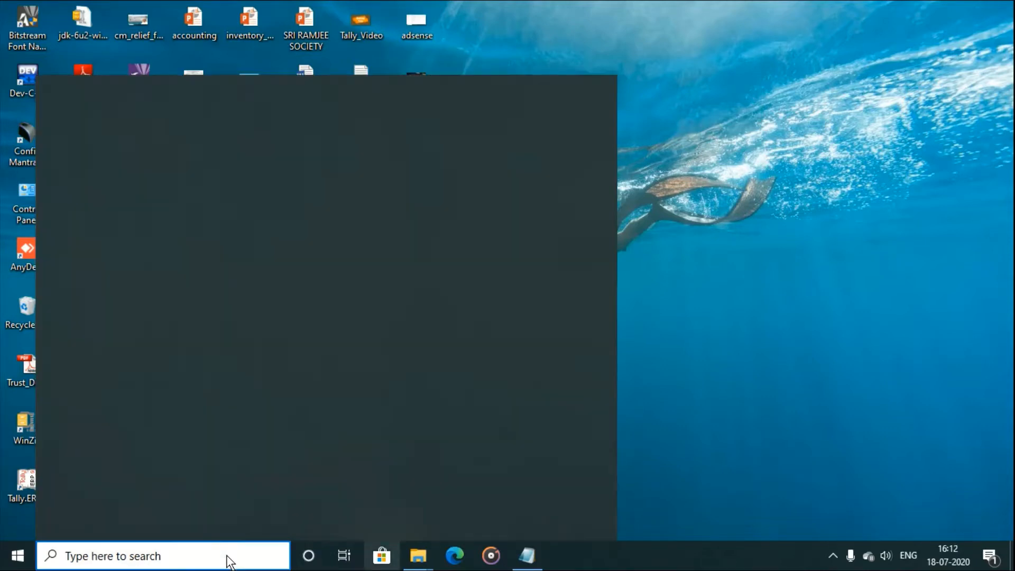
text(word)
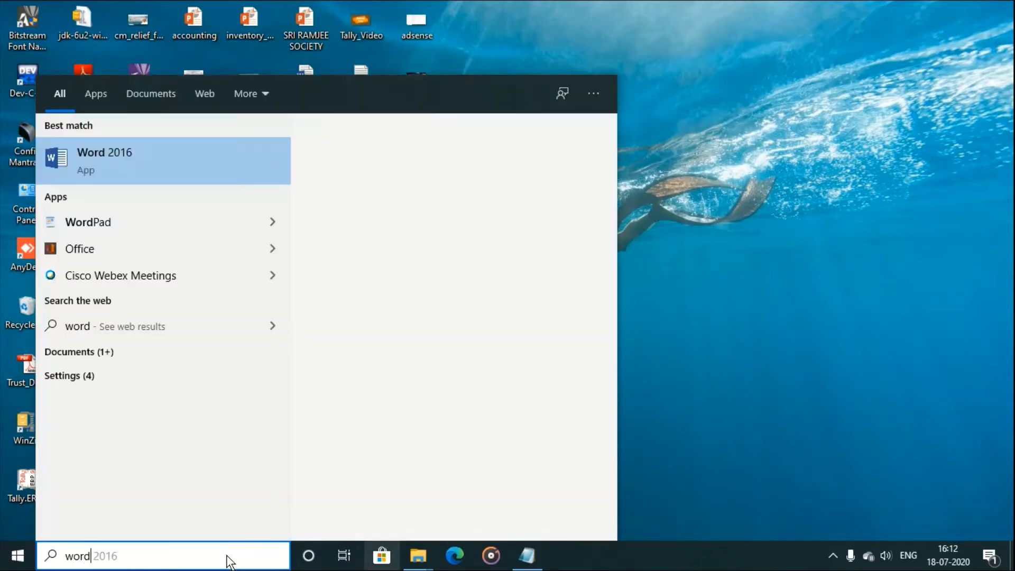
key(Escape)
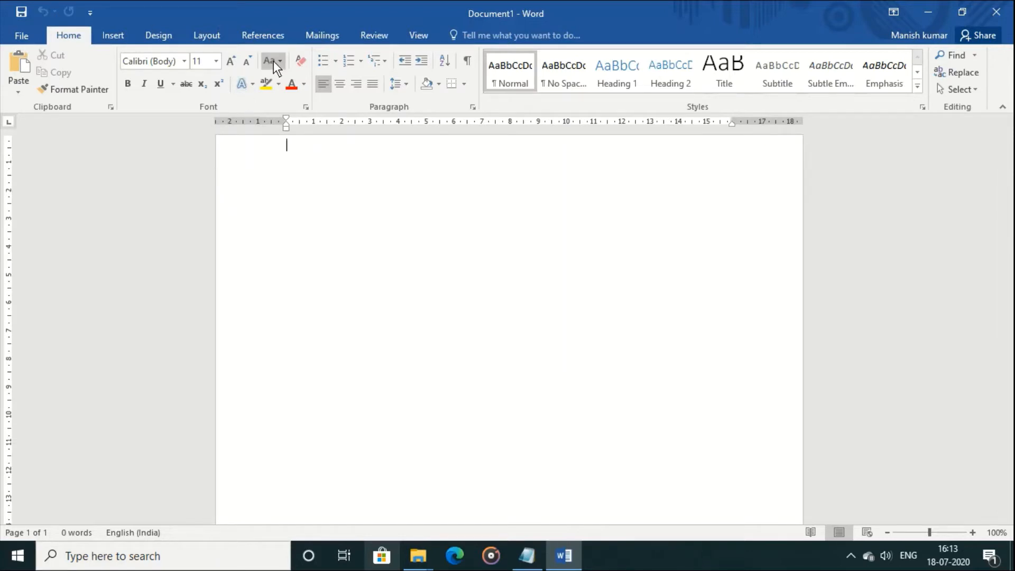
Show the Layout ribbon tools for the blank Document1
click(199, 35)
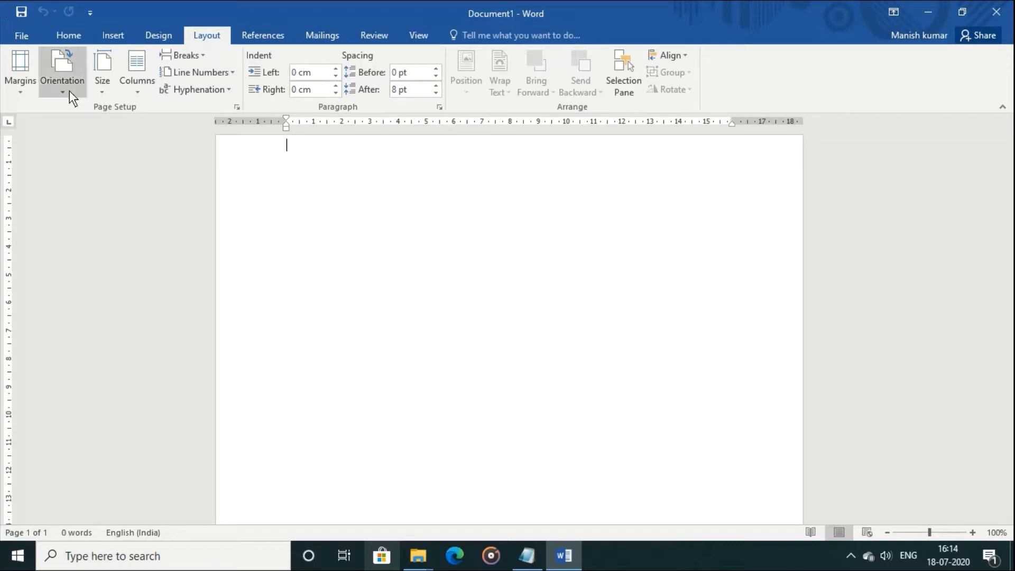
Open Page Setup via Size > More Paper Sizes, showing A4 at 21 × 29.7 cm
click(97, 93)
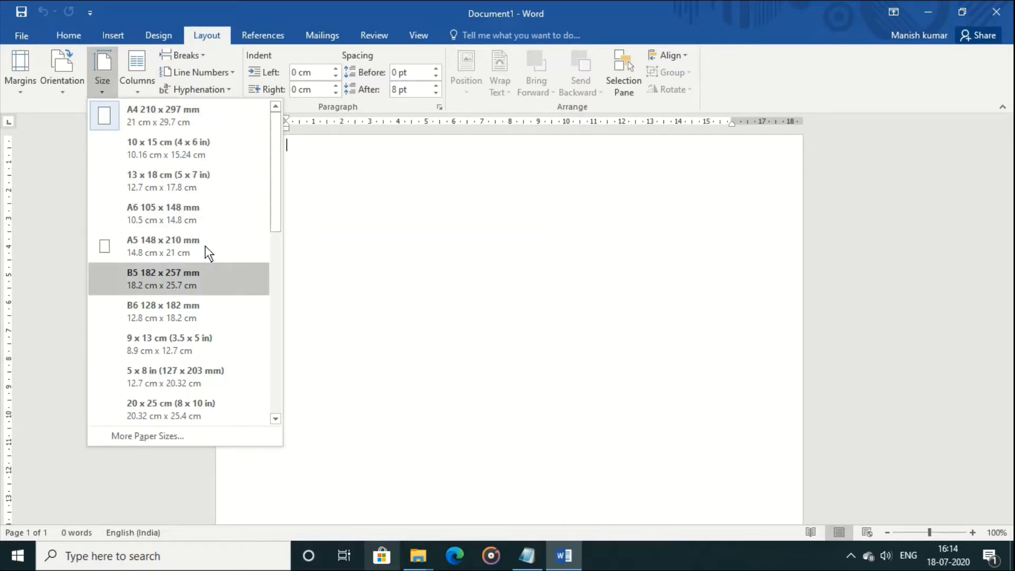
drag(278, 204, 272, 332)
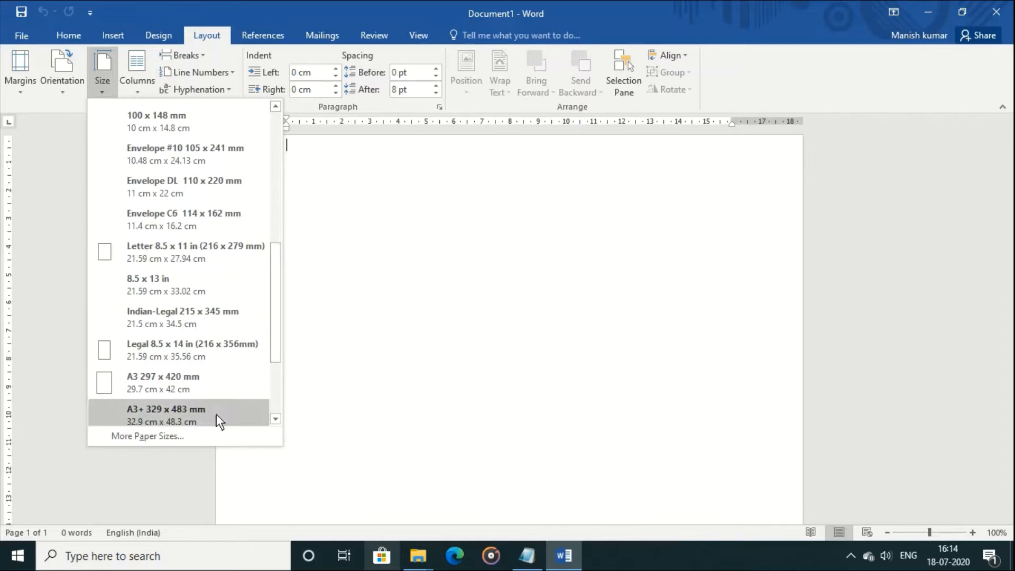
click(194, 442)
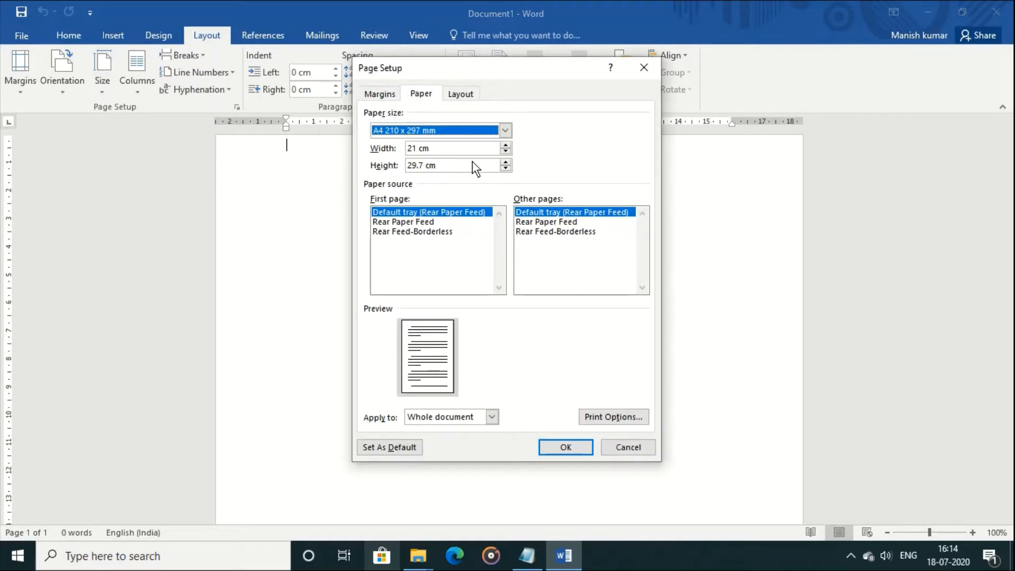
Review the 2.54 cm margins and A4 paper settings, then accept Page Setup unchanged
click(389, 97)
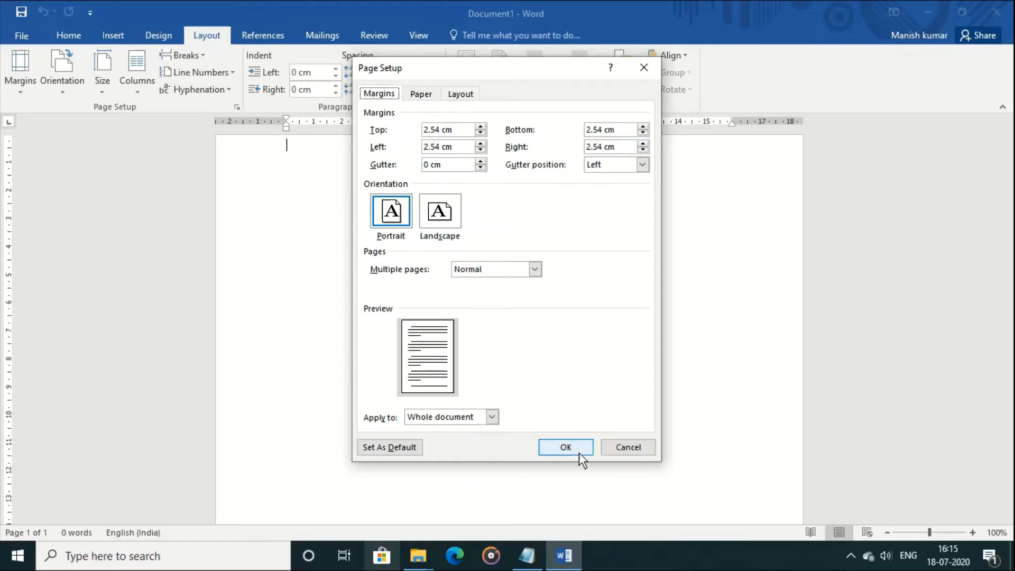
click(423, 94)
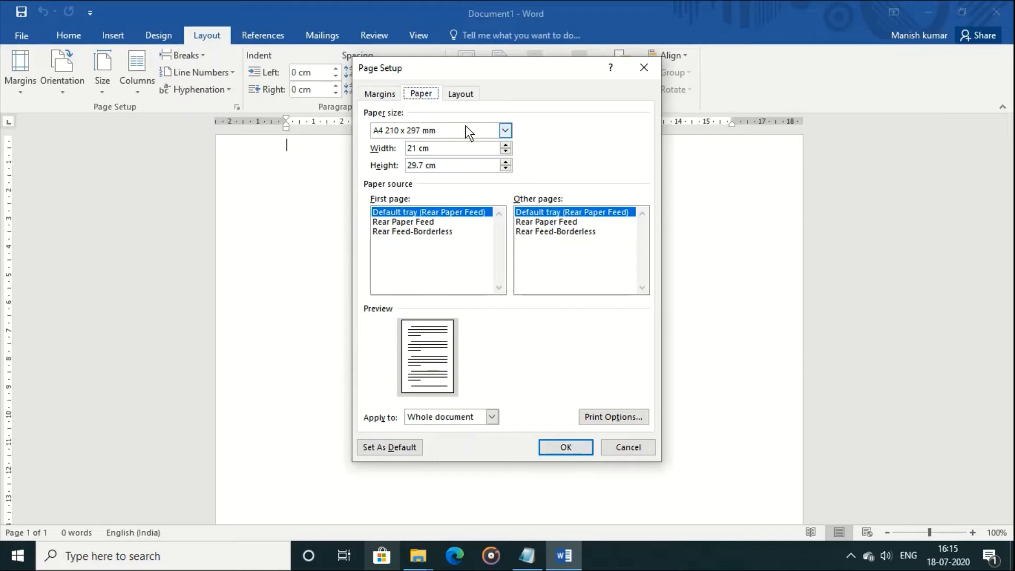
click(369, 95)
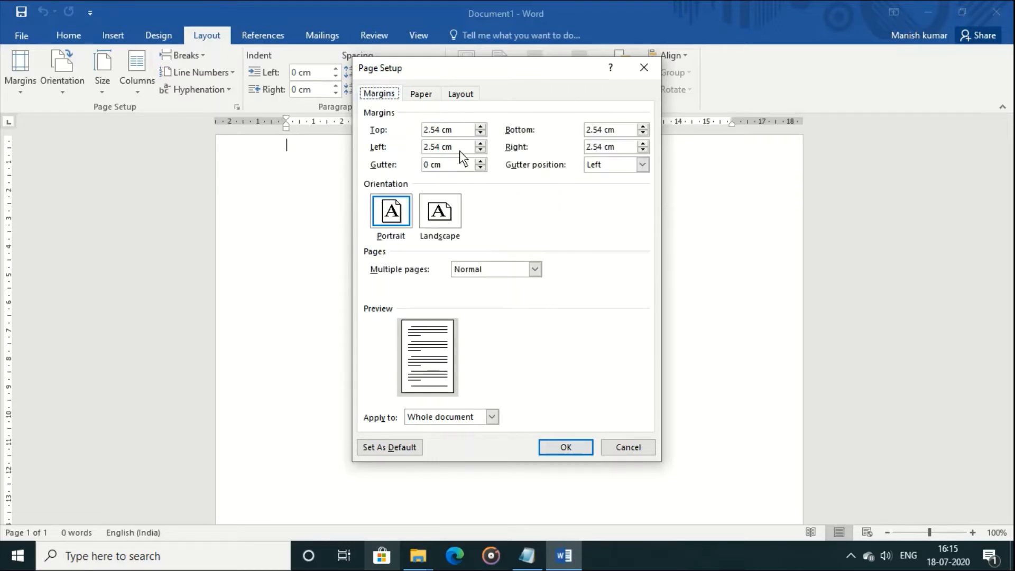
drag(463, 130, 403, 141)
click(554, 446)
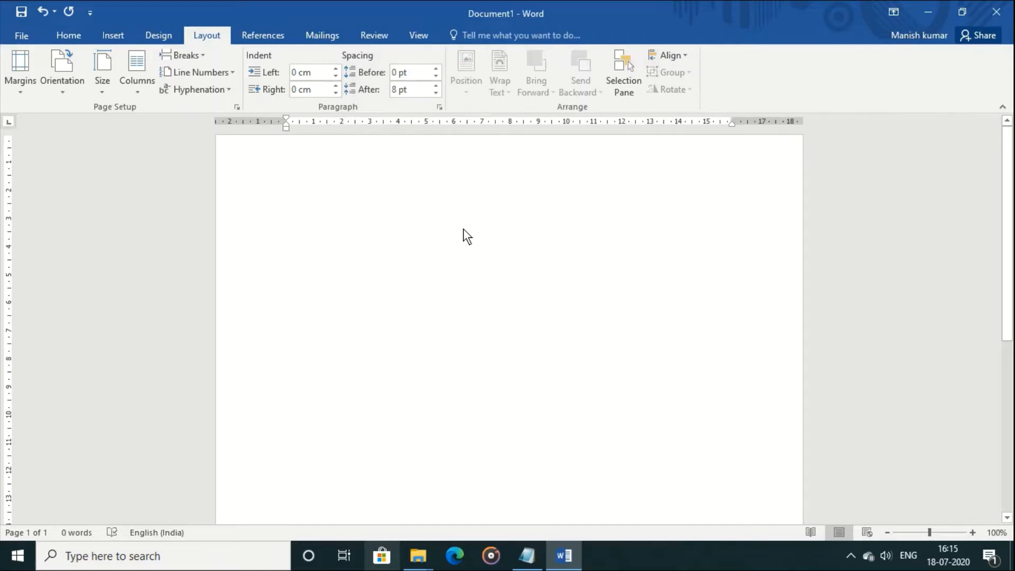
Draw a wide text box near the page top and type INFORMATICS
click(114, 34)
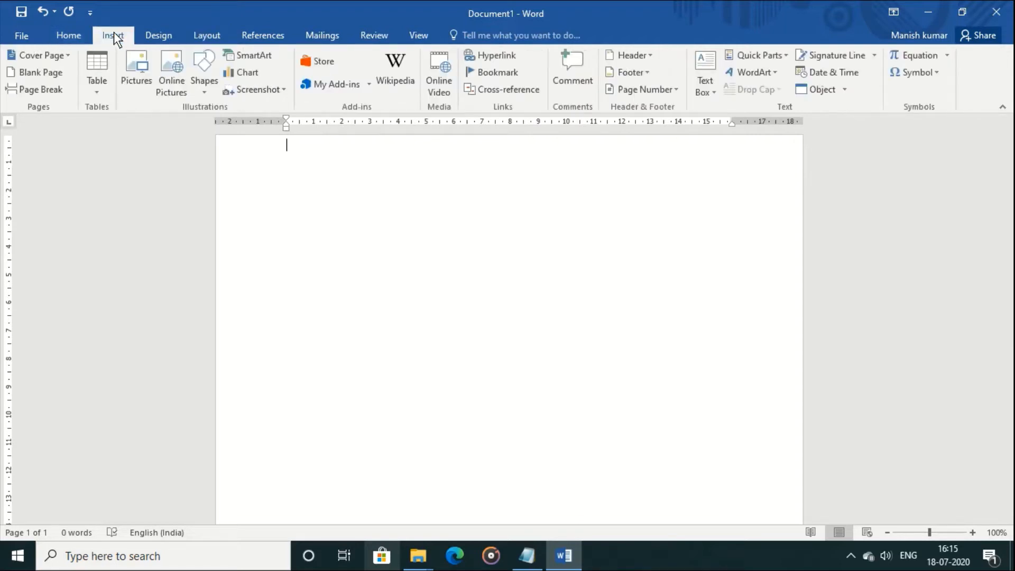
click(707, 95)
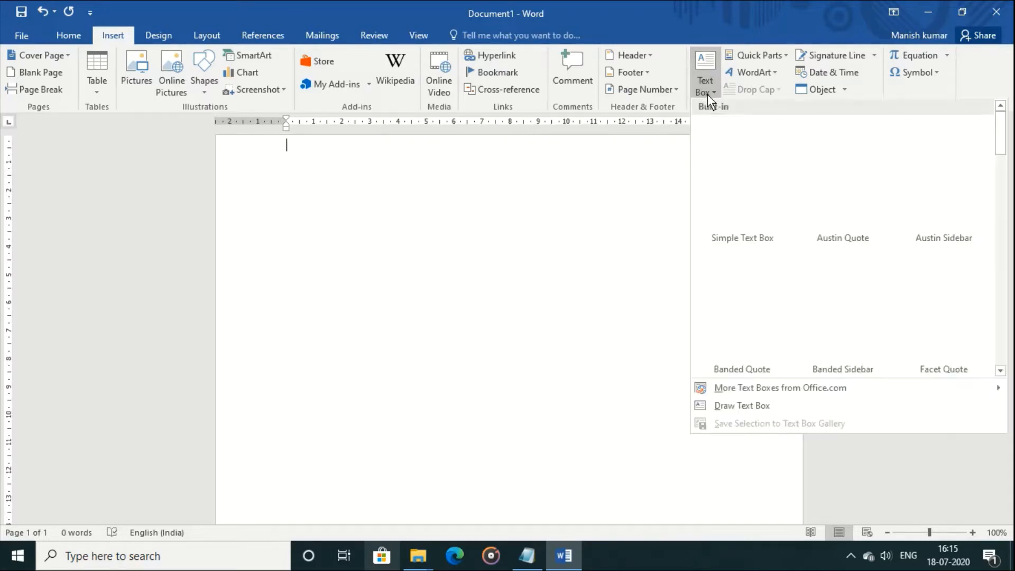
click(765, 409)
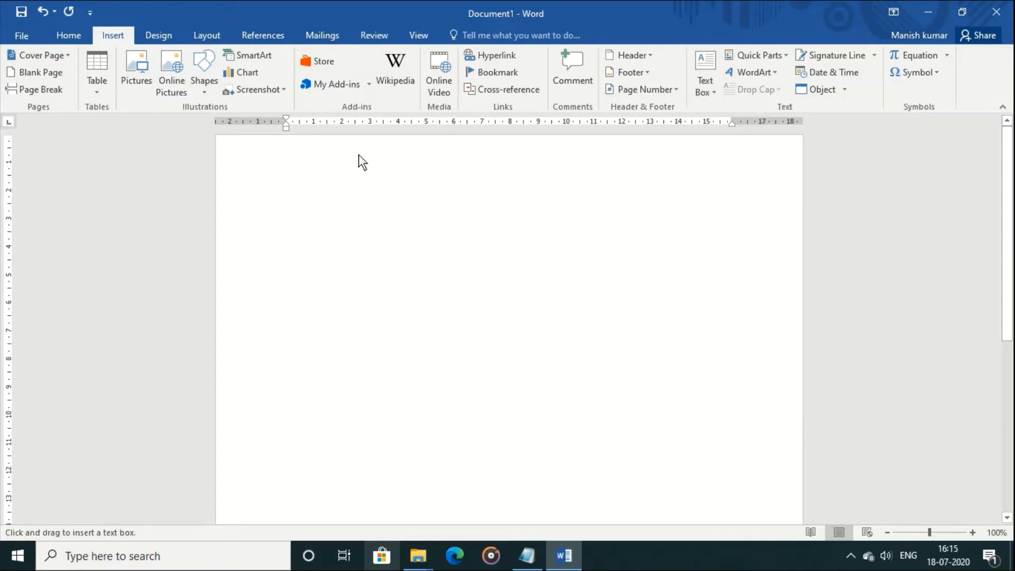
drag(358, 155, 651, 189)
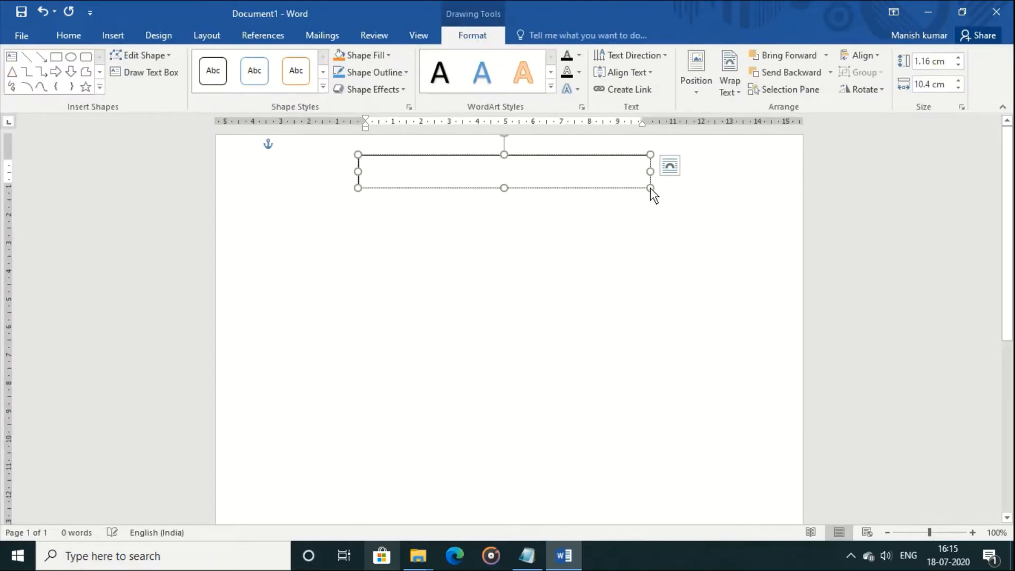
text(INF)
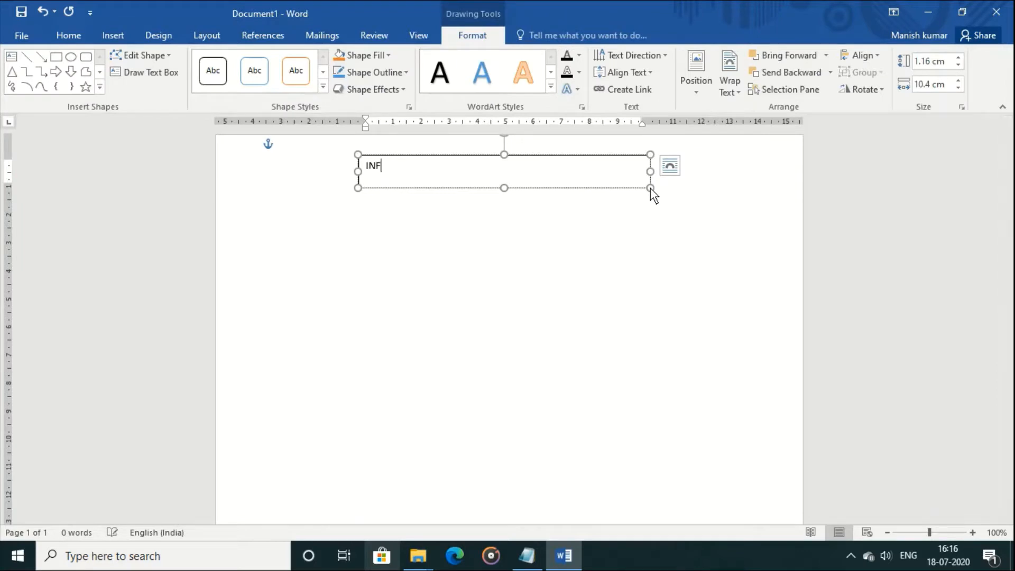
text(ORMATICS)
key(BackSpace)
Give INFORMATICS a shadowed WordArt style, enlarge it to 36 pt and make it bold
key(ctrl+a)
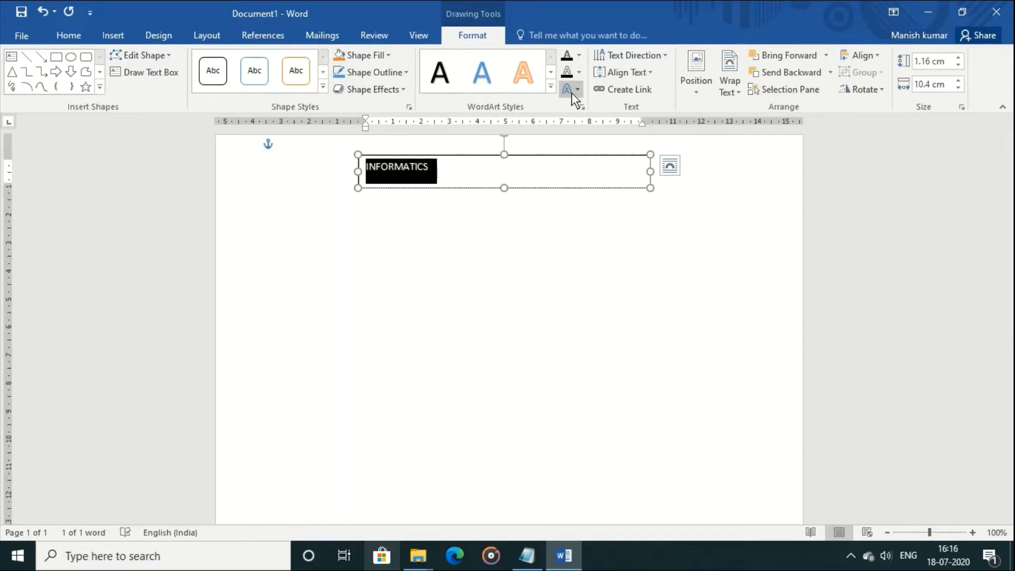
click(549, 89)
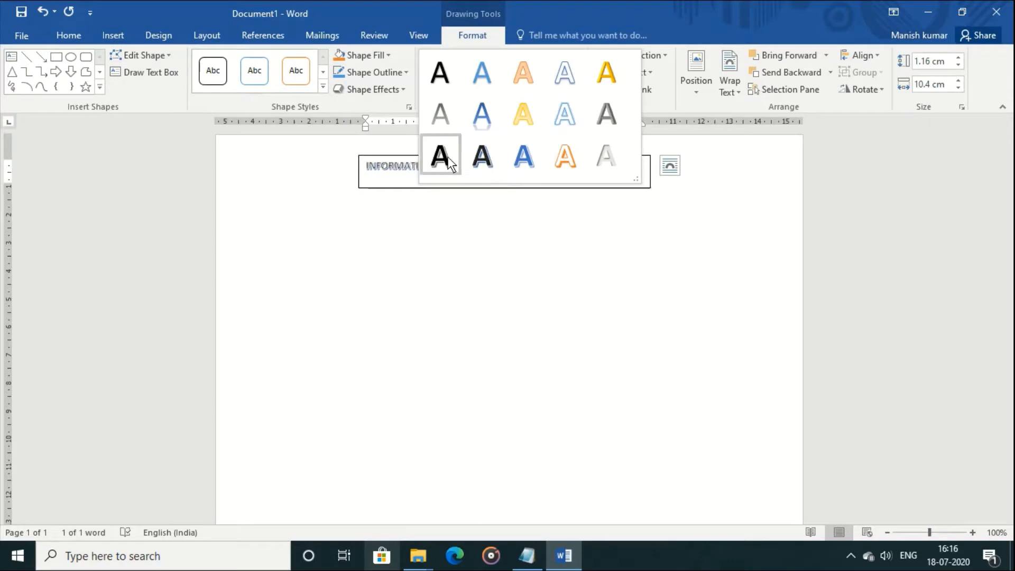
click(63, 31)
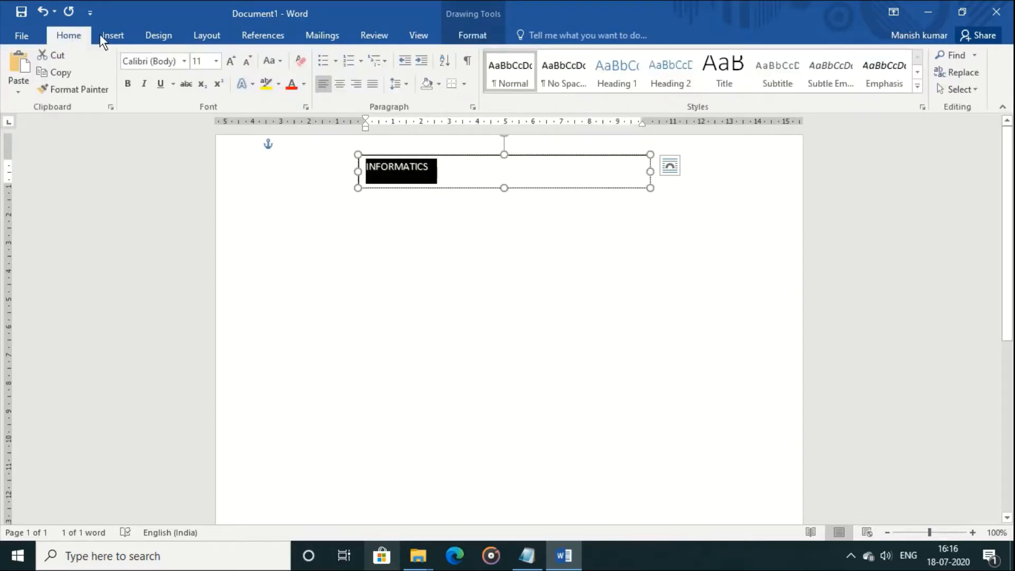
click(226, 64)
click(226, 64)
click(226, 64)
click(226, 65)
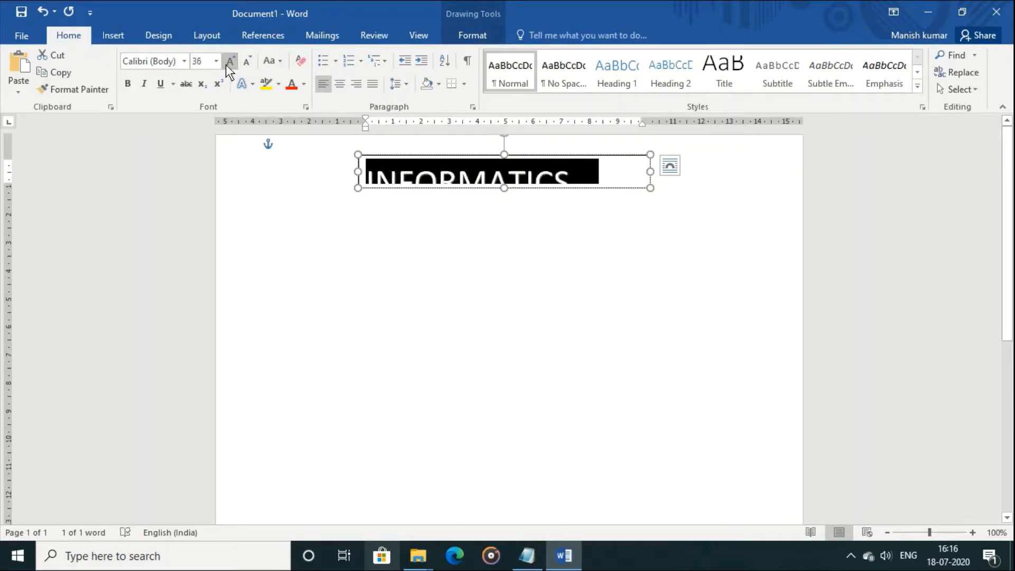
click(127, 85)
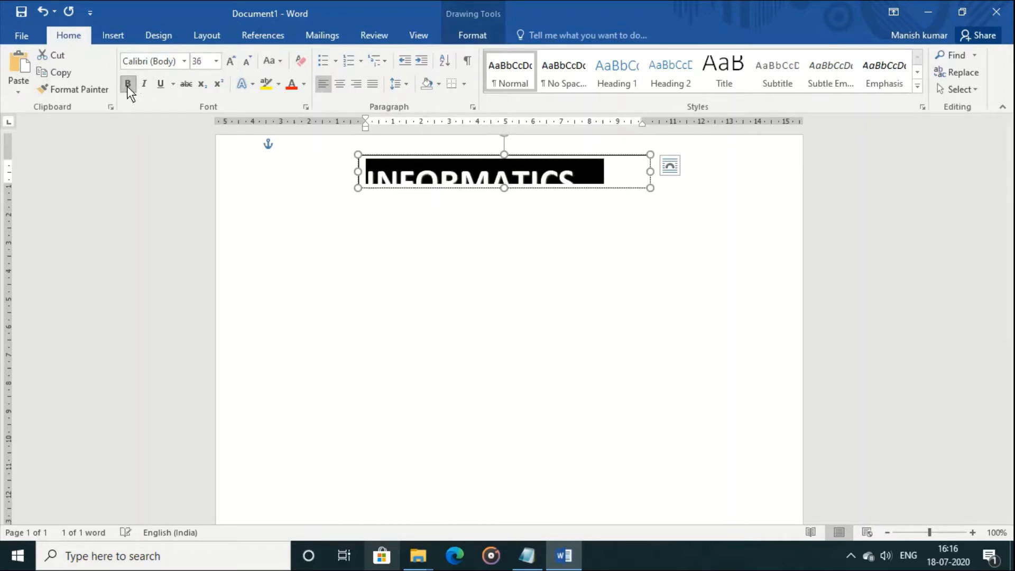
Resize the INFORMATICS box to fit the word and centre it at the page top
mouse_move(506, 195)
mouse_down()
mouse_move(506, 212)
mouse_move(495, 205)
mouse_up()
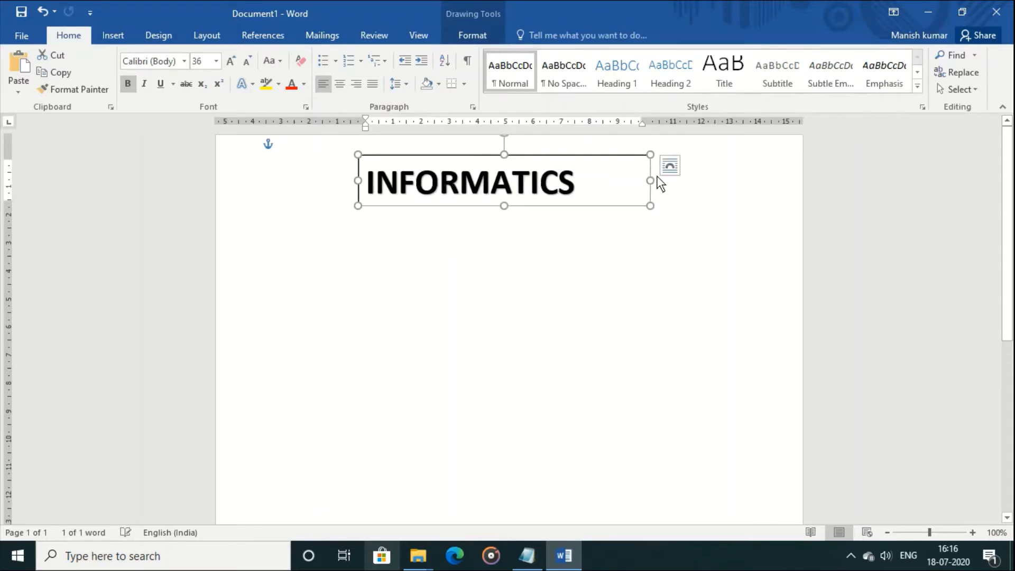
drag(651, 180, 602, 183)
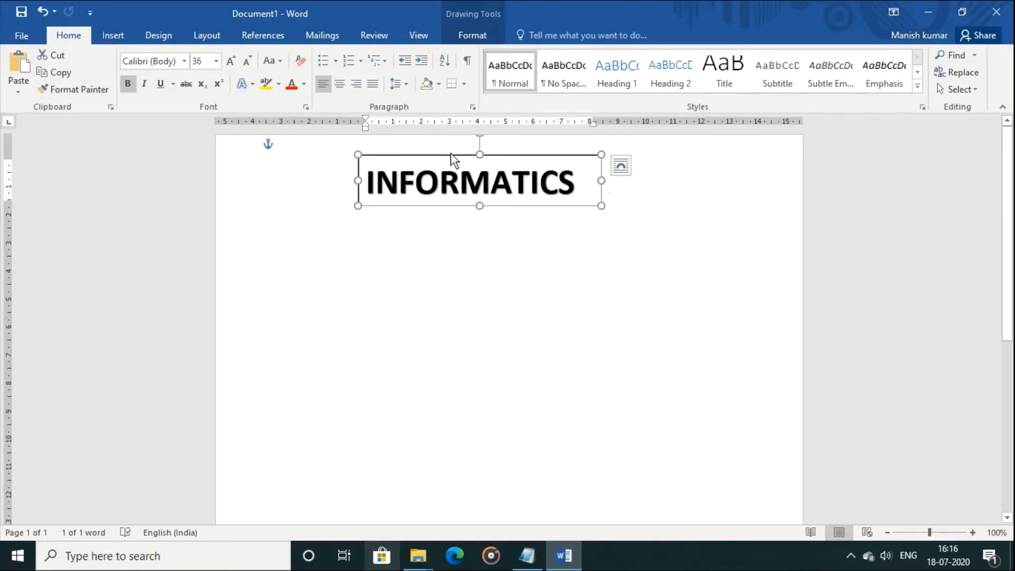
drag(447, 156, 459, 145)
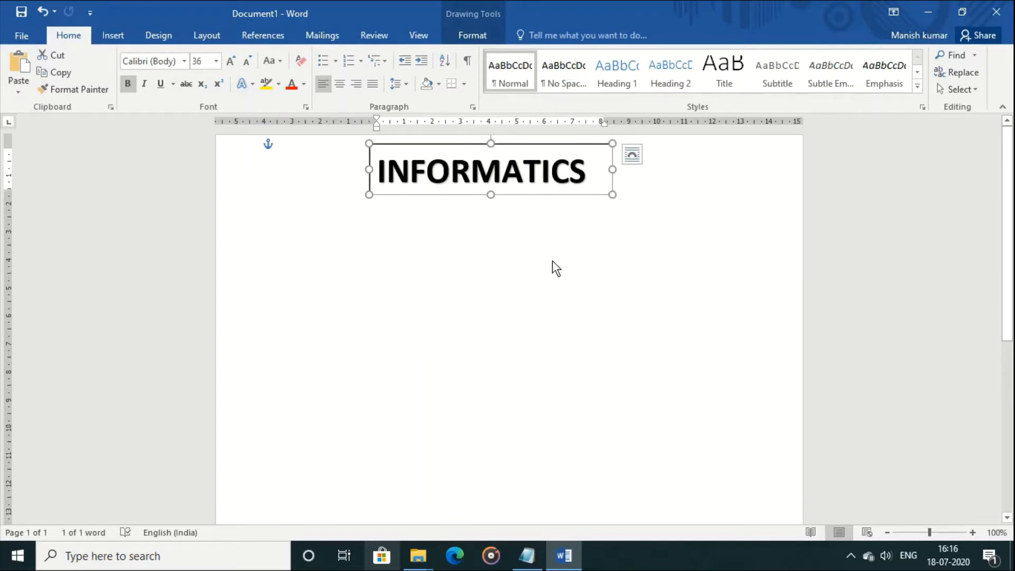
click(539, 252)
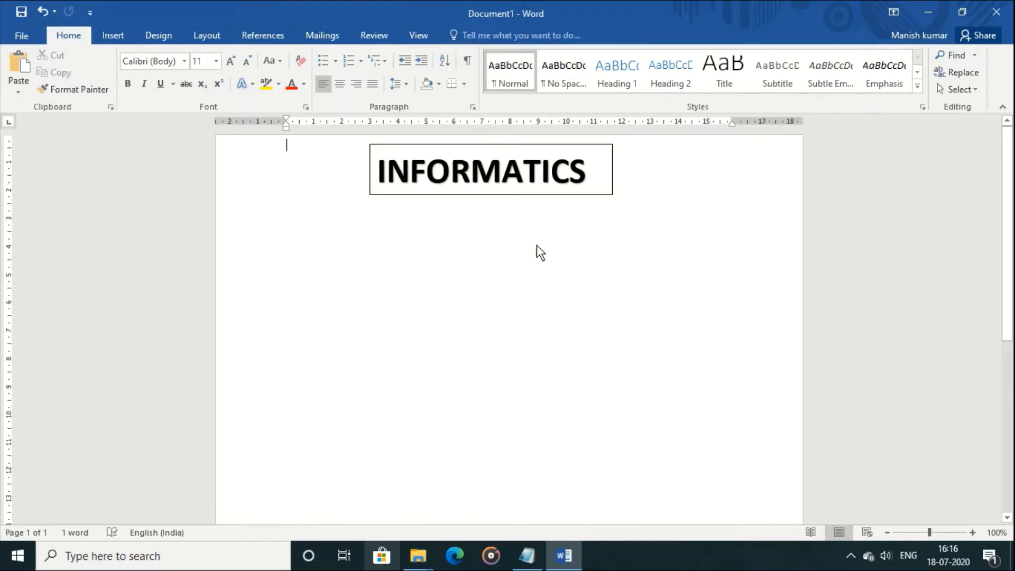
click(507, 195)
drag(505, 196, 524, 194)
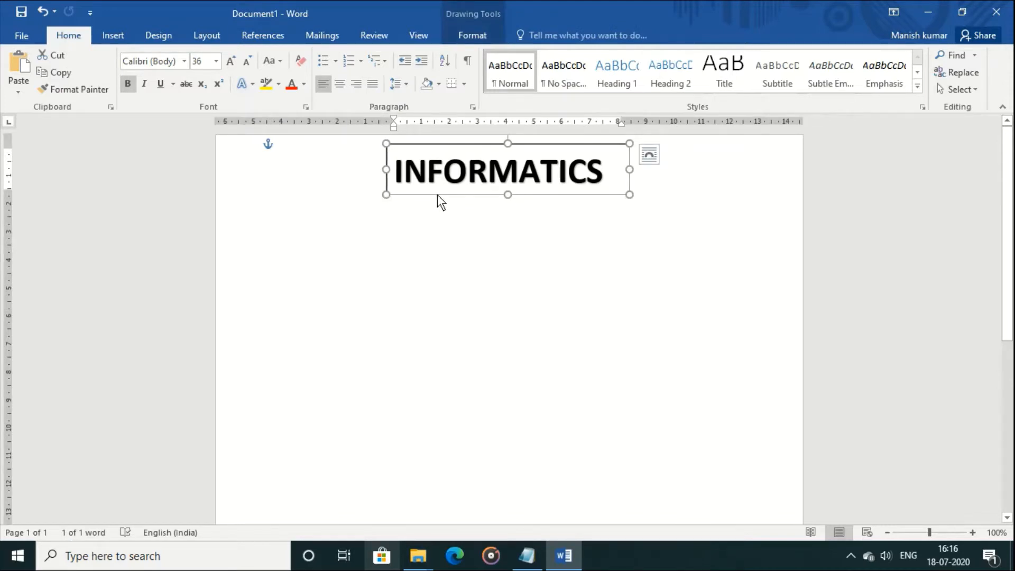
Remove the outline from the INFORMATICS text box
click(465, 13)
click(407, 72)
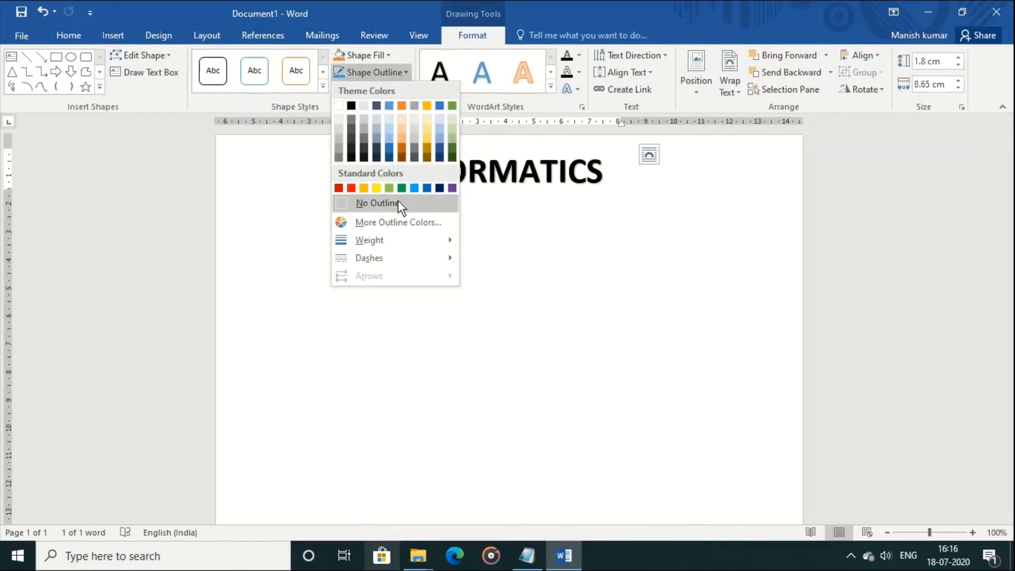
click(398, 201)
click(498, 269)
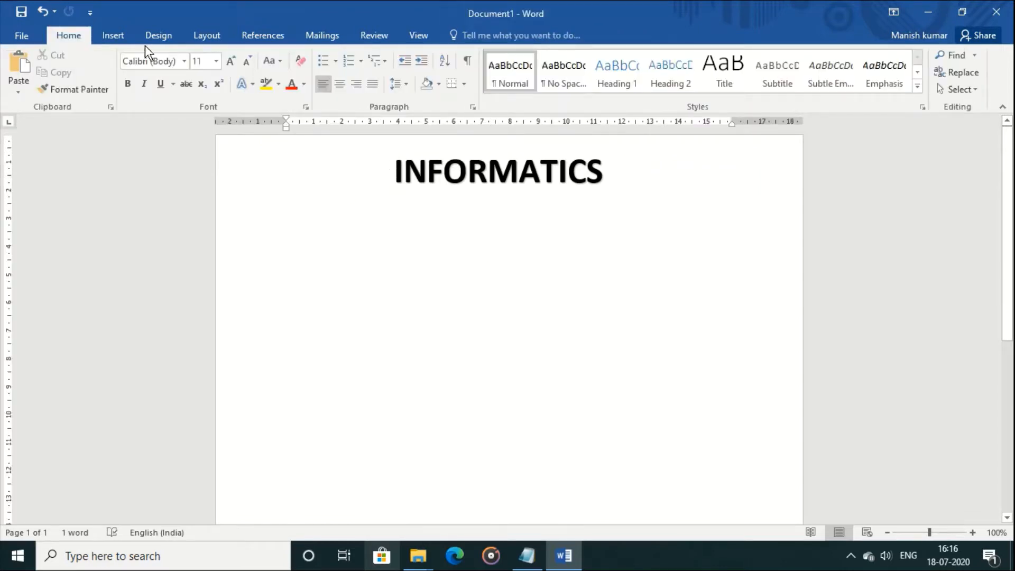
click(119, 38)
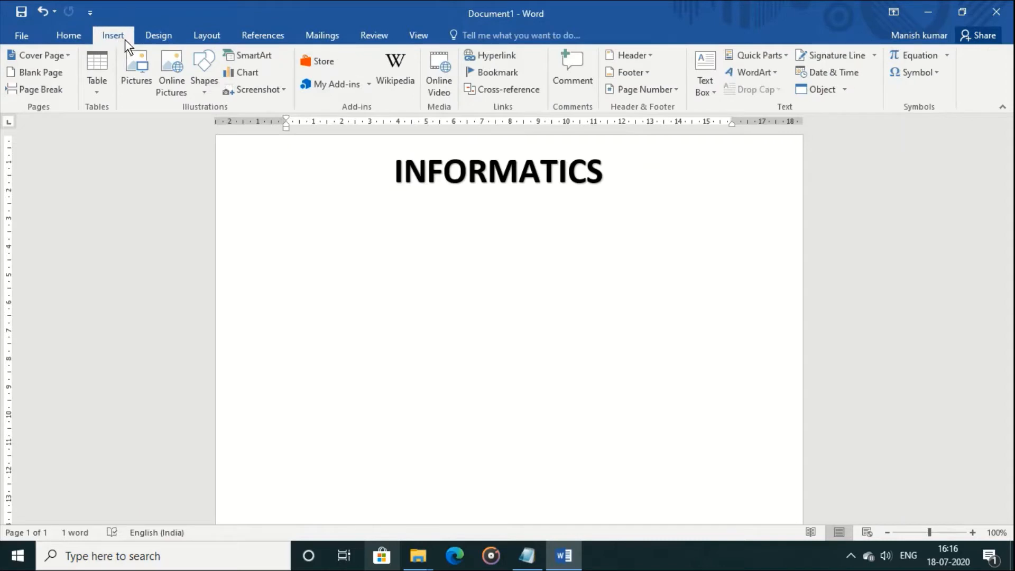
Draw a small oval circle just left of INFORMATICS
click(206, 95)
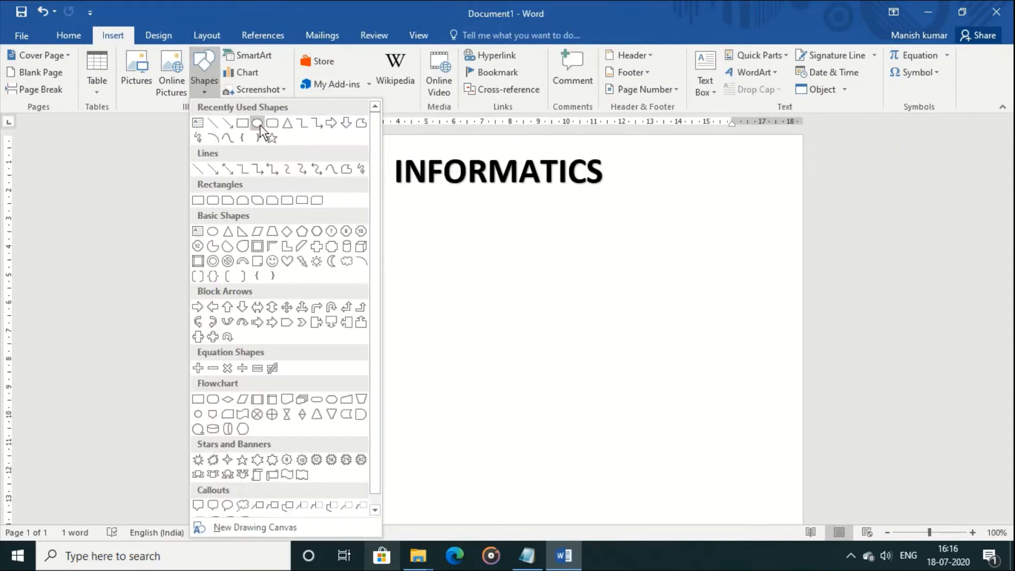
click(259, 125)
drag(311, 154, 361, 206)
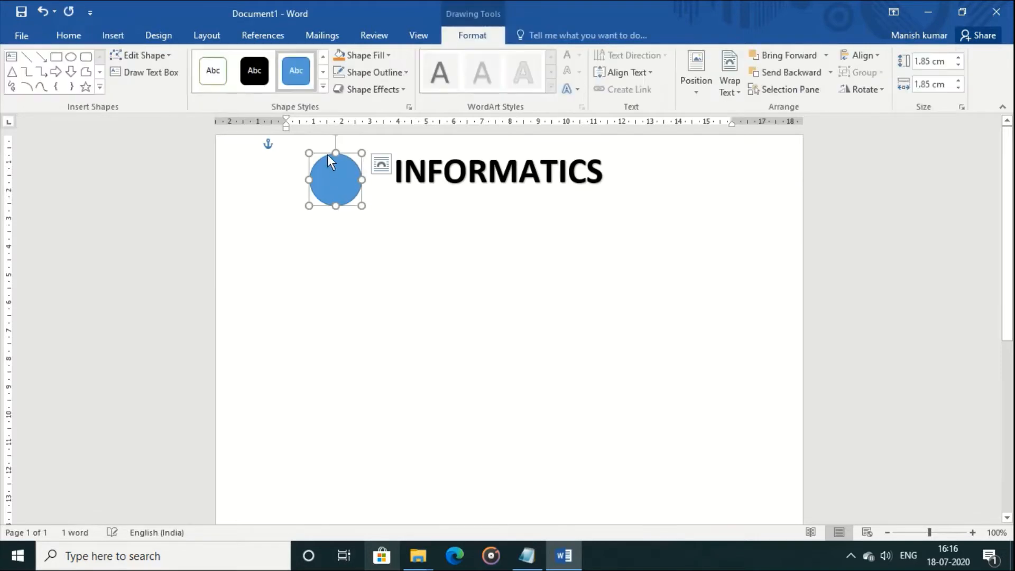
drag(328, 155, 341, 149)
Fill the circle with the info_logo picture from the Desktop
right_click(344, 163)
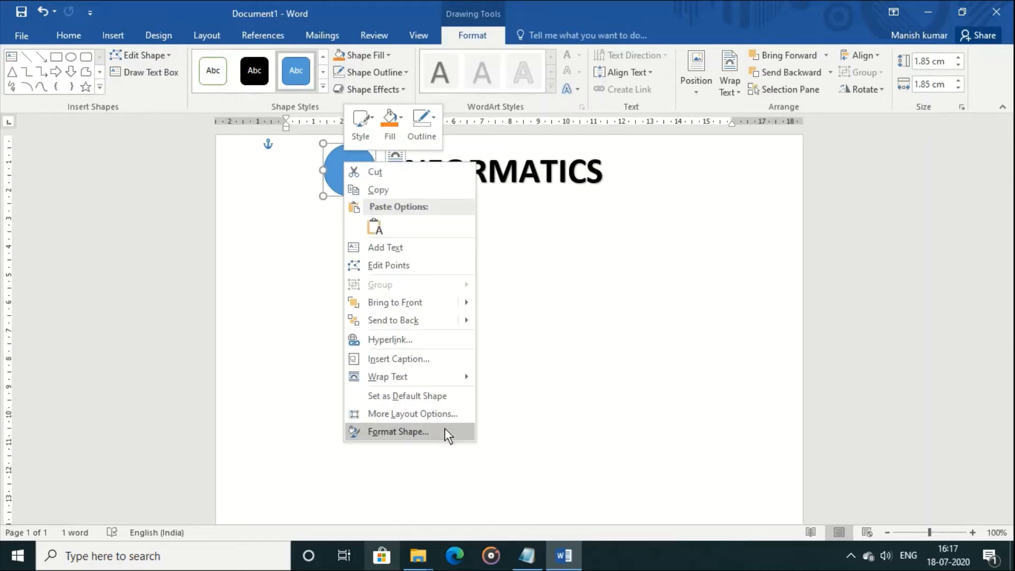
click(445, 429)
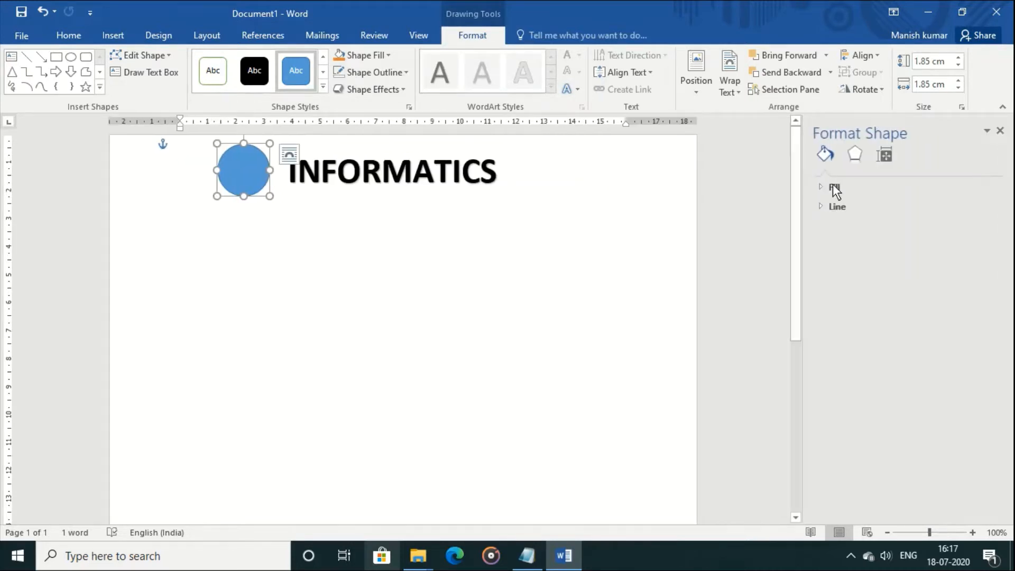
click(835, 186)
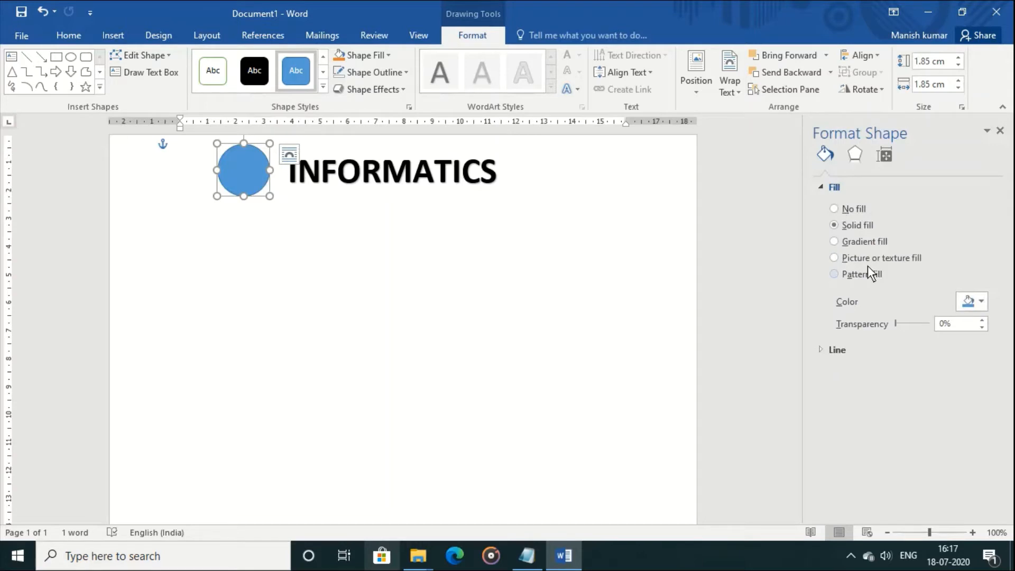
click(864, 259)
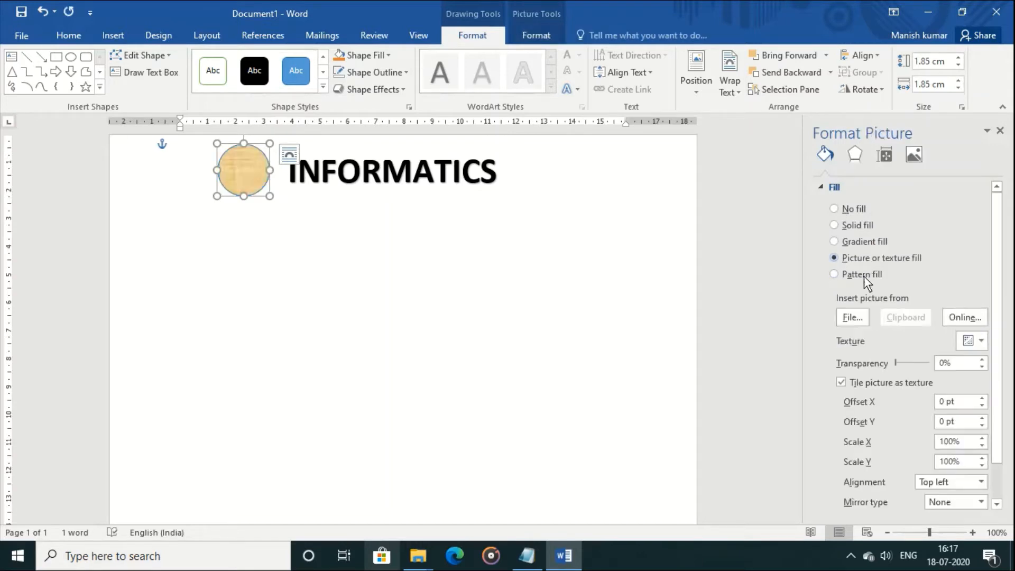
click(859, 317)
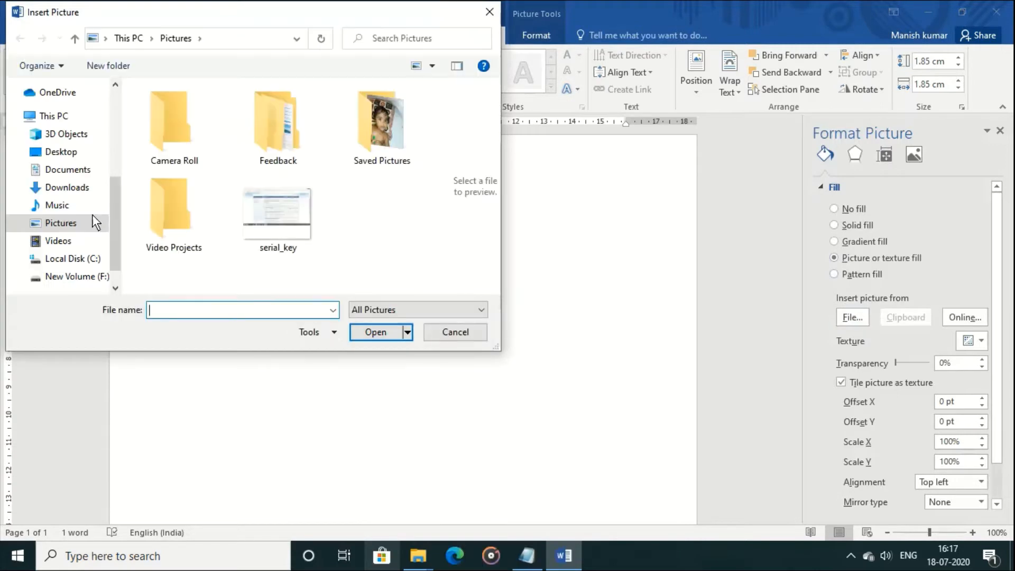
click(57, 150)
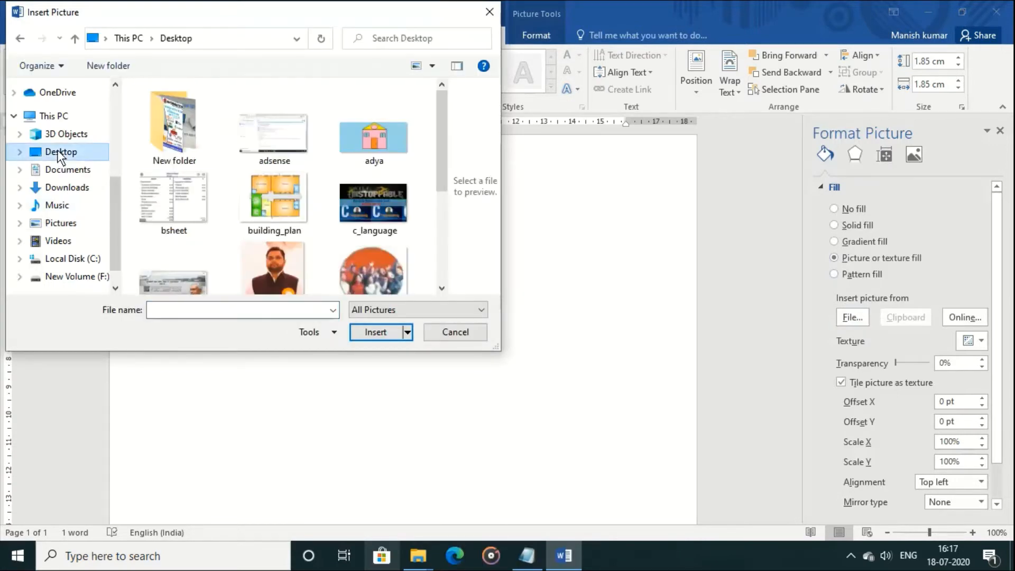
scroll(373, 259, down, 1)
double_click(372, 259)
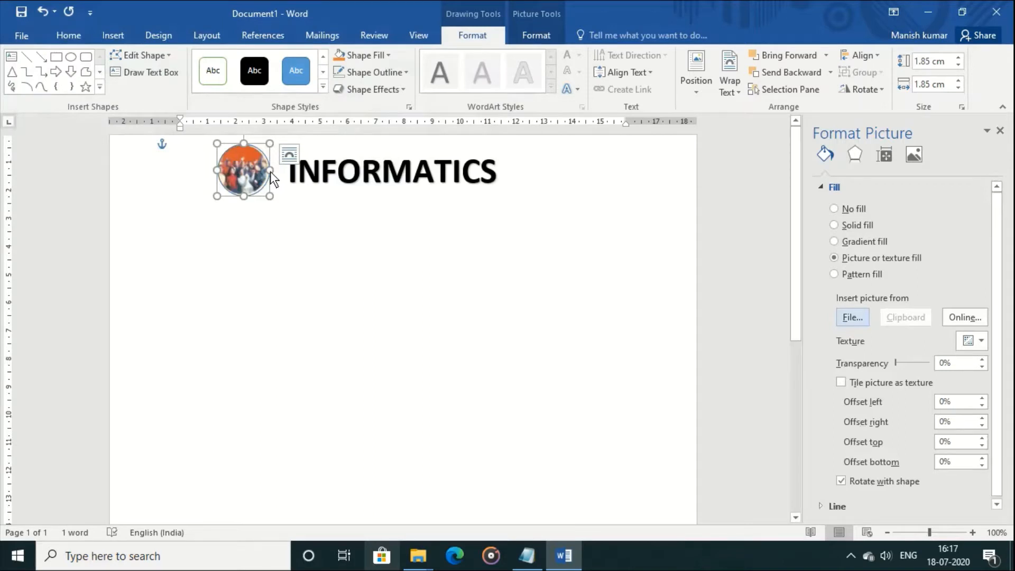
Enlarge the photo circle to about 2.25 cm and remove its outline
drag(270, 171, 250, 199)
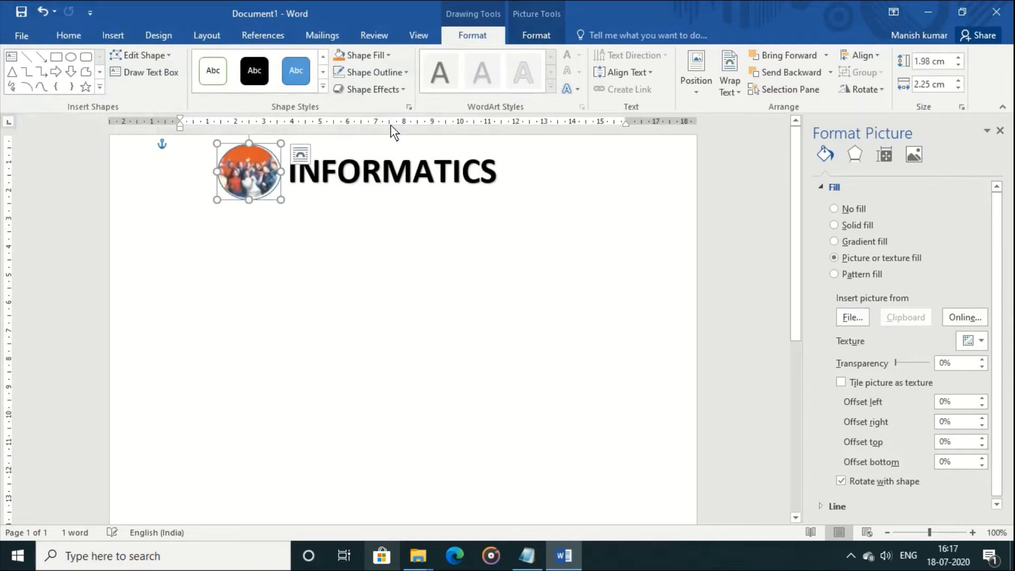
click(407, 73)
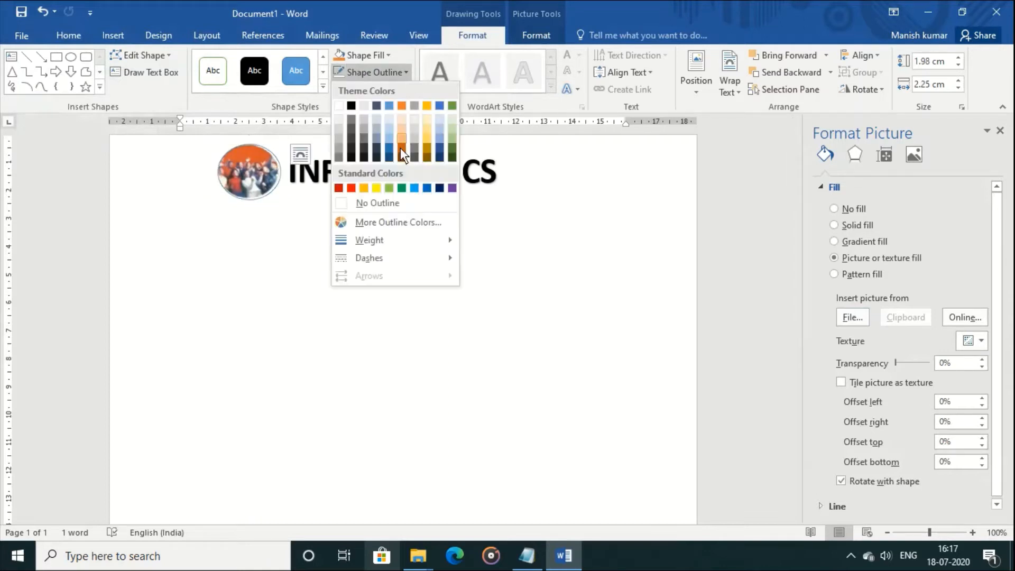
click(401, 203)
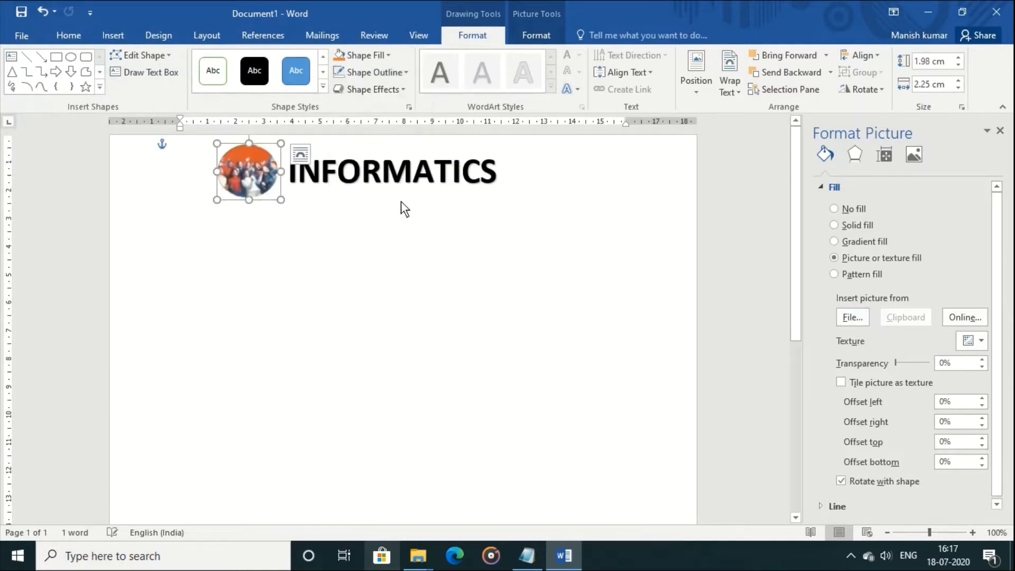
drag(246, 199, 245, 203)
click(388, 235)
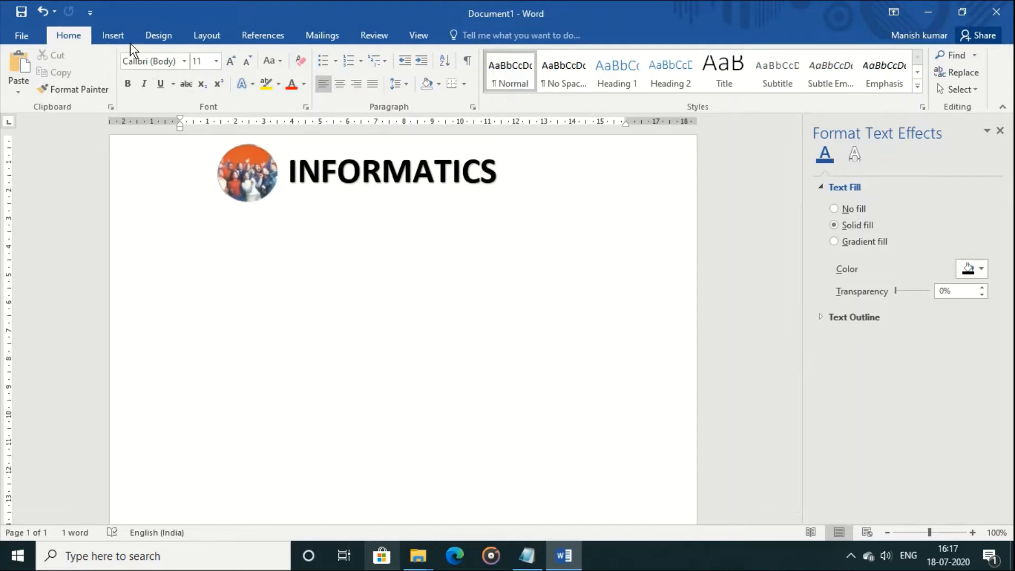
Draw a text box under INFORMATICS reading 'INSTITUTE OF TECHNICAL EDUCATION', correcting the typo
click(118, 36)
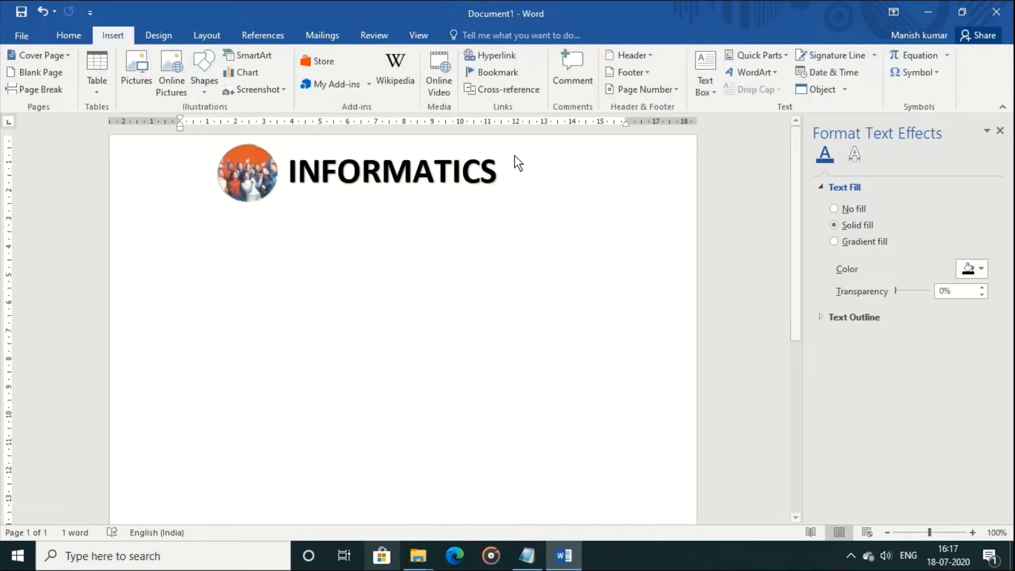
click(704, 90)
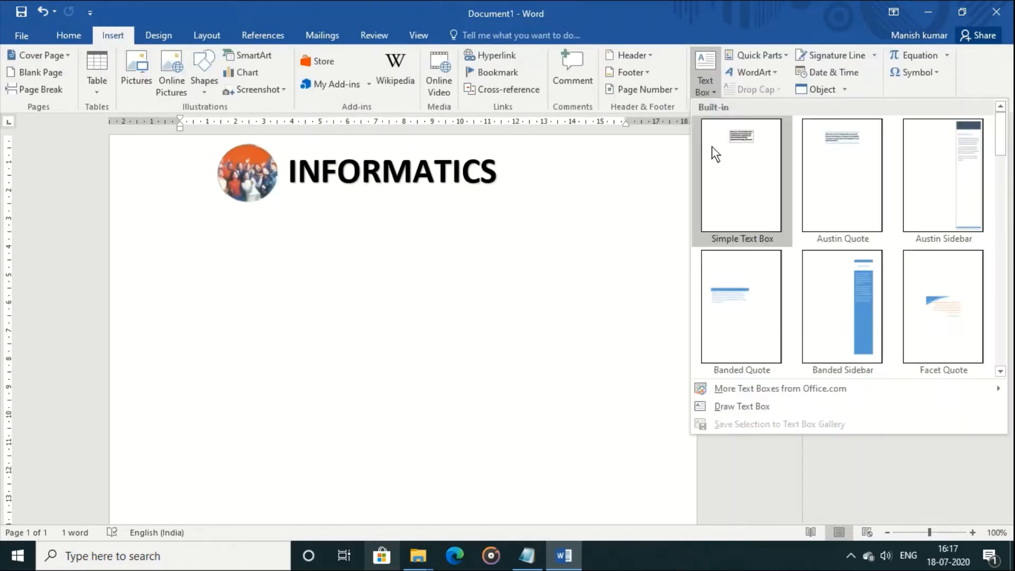
click(723, 408)
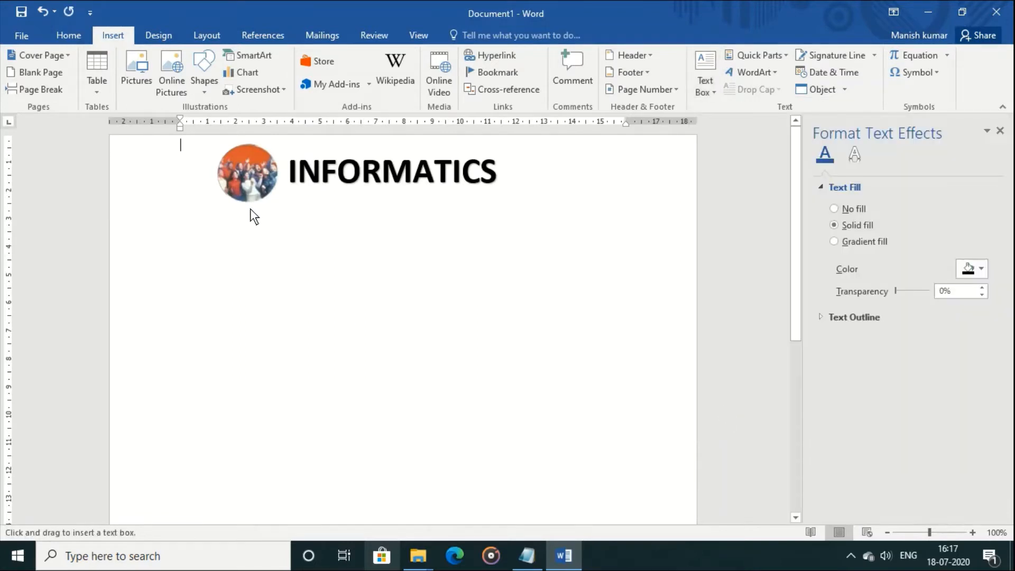
drag(249, 209, 529, 234)
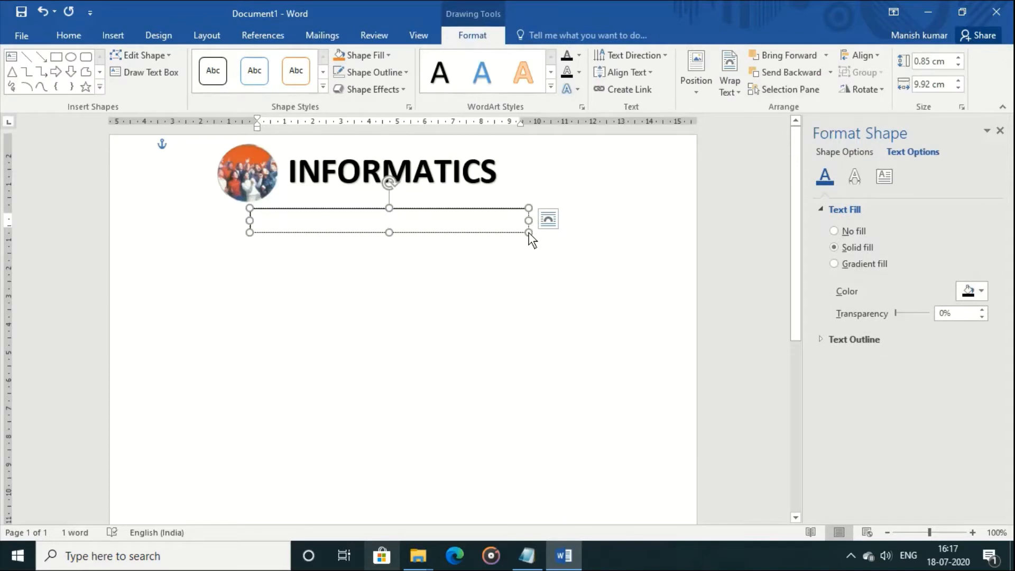
text(INSTITUTE )
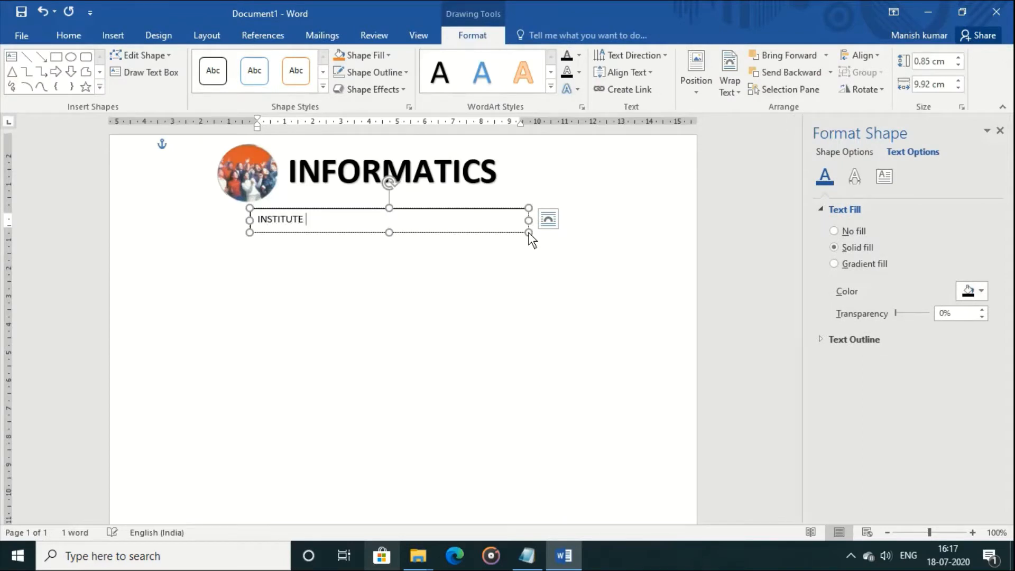
text(OF TECHNICAL EDUCATI)
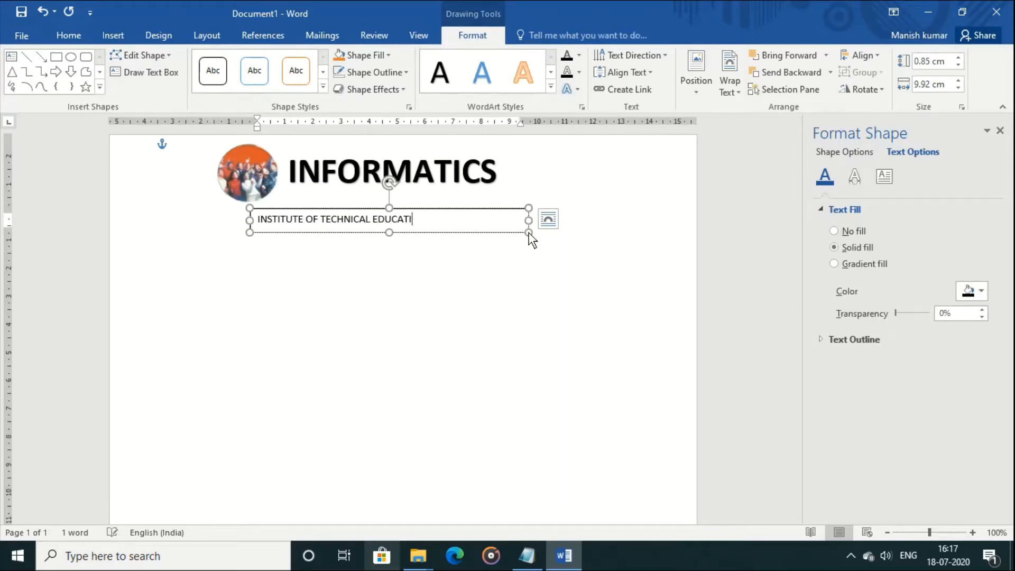
text(OJ)
key(BackSpace)
text(N)
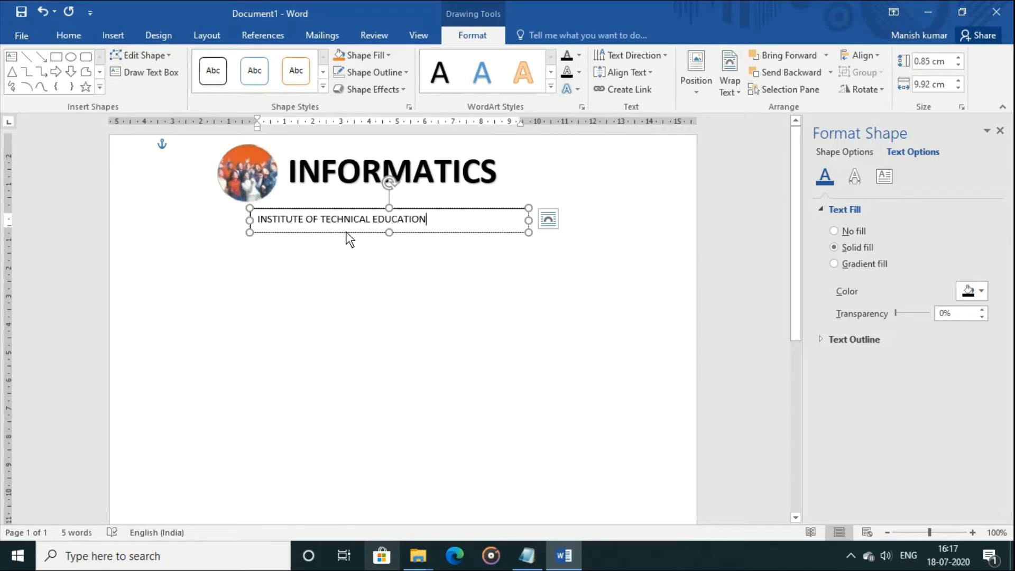
mouse_move(346, 232)
mouse_down()
mouse_move(392, 223)
mouse_move(363, 226)
mouse_up()
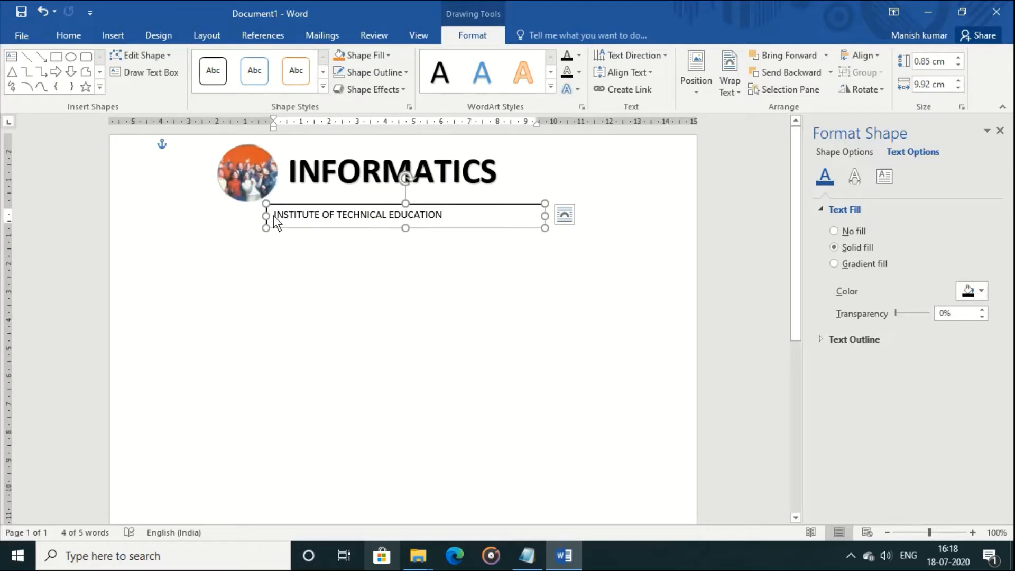
Make the institute name bold, centred and 16 pt, then nudge it and the photo up-left
drag(274, 216, 465, 207)
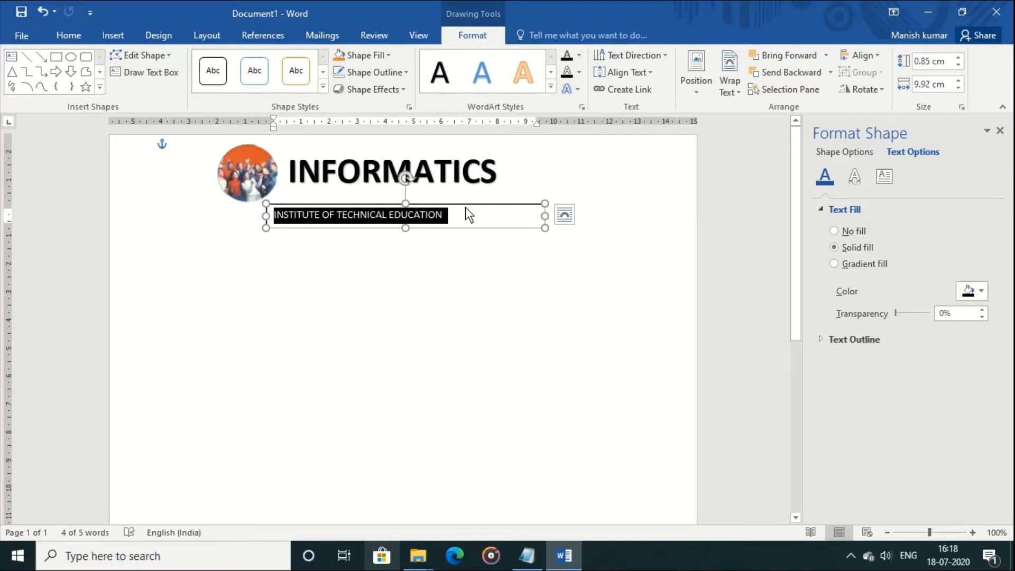
click(73, 34)
click(129, 82)
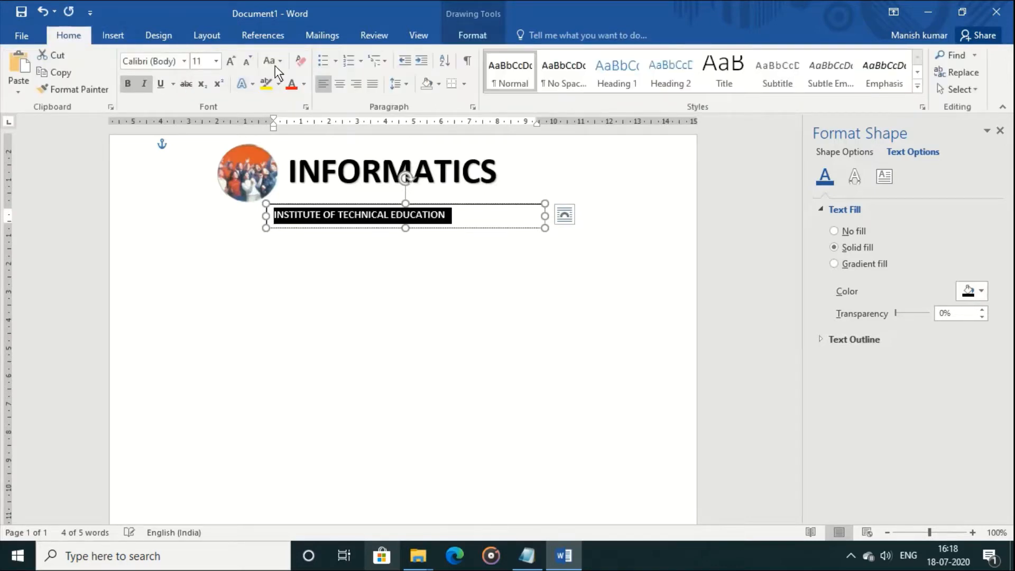
click(341, 84)
click(234, 65)
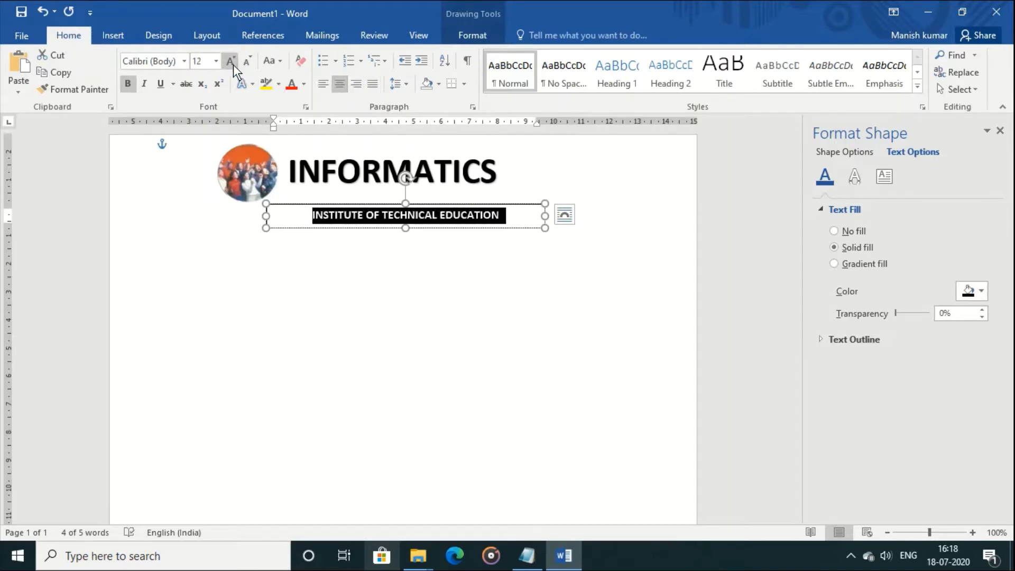
click(234, 64)
click(233, 64)
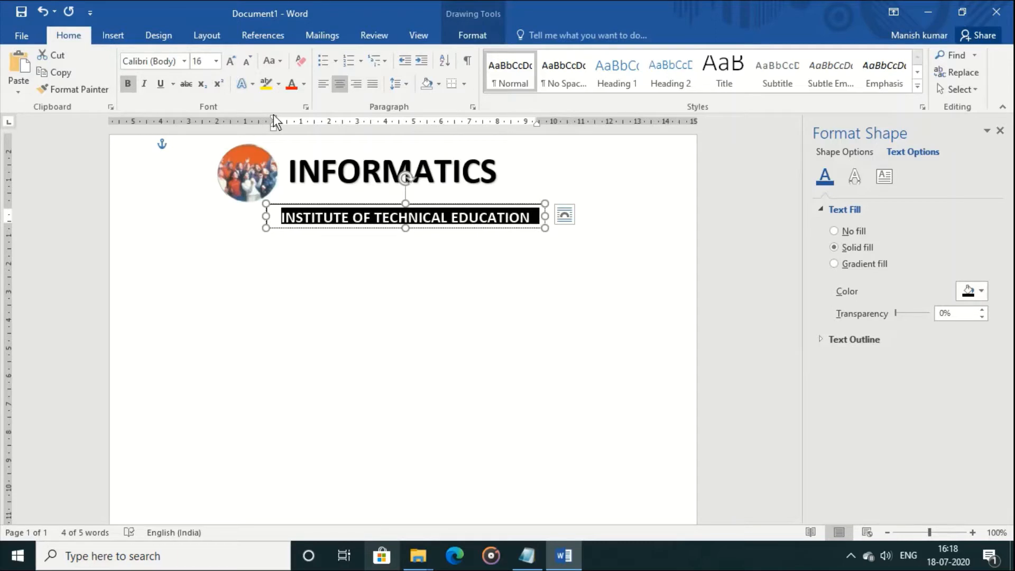
drag(350, 229, 344, 222)
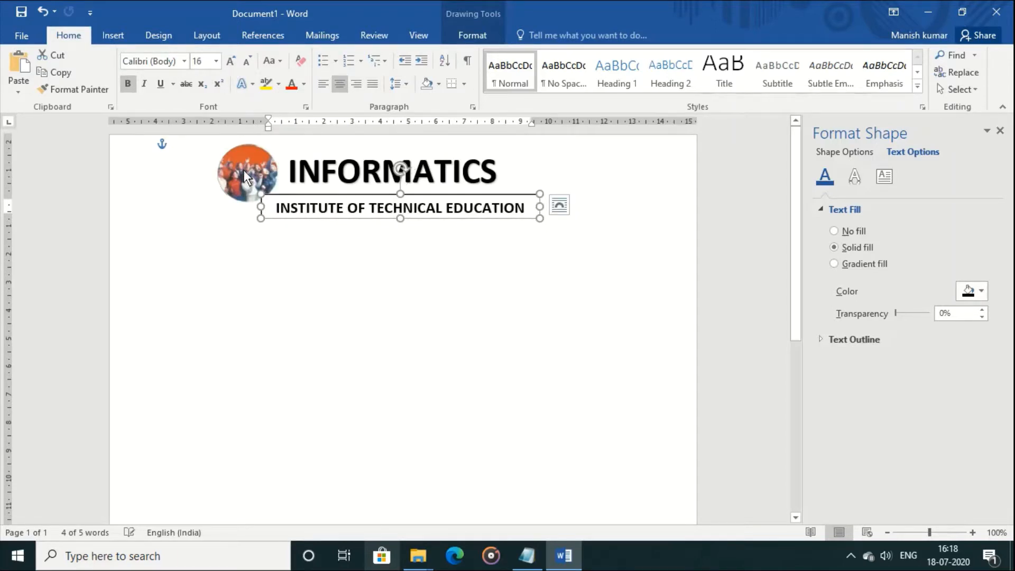
drag(244, 170, 236, 166)
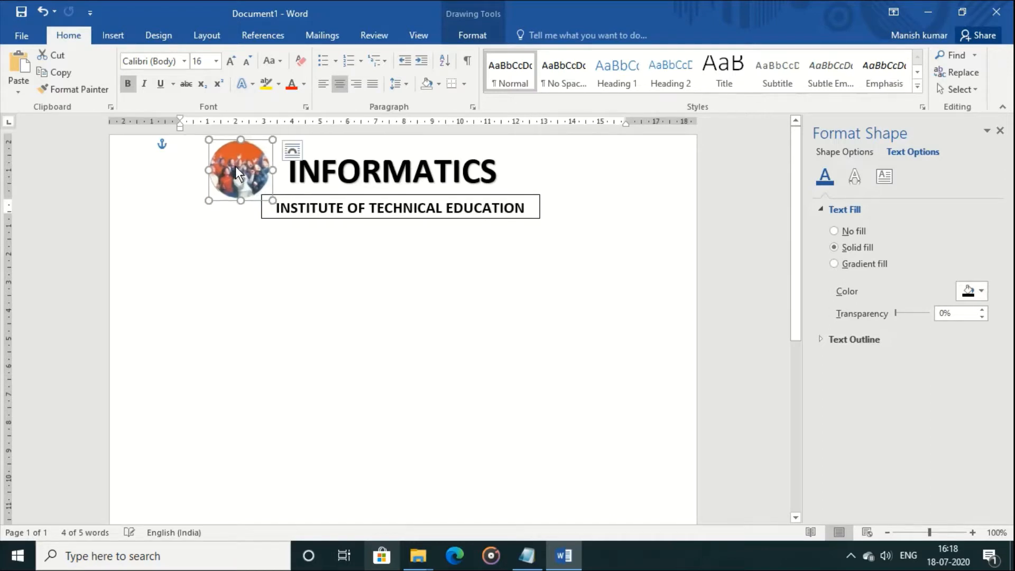
Nudge the INSTITUTE OF TECHNICAL EDUCATION box up and set its Shape Outline to No Outline
click(323, 218)
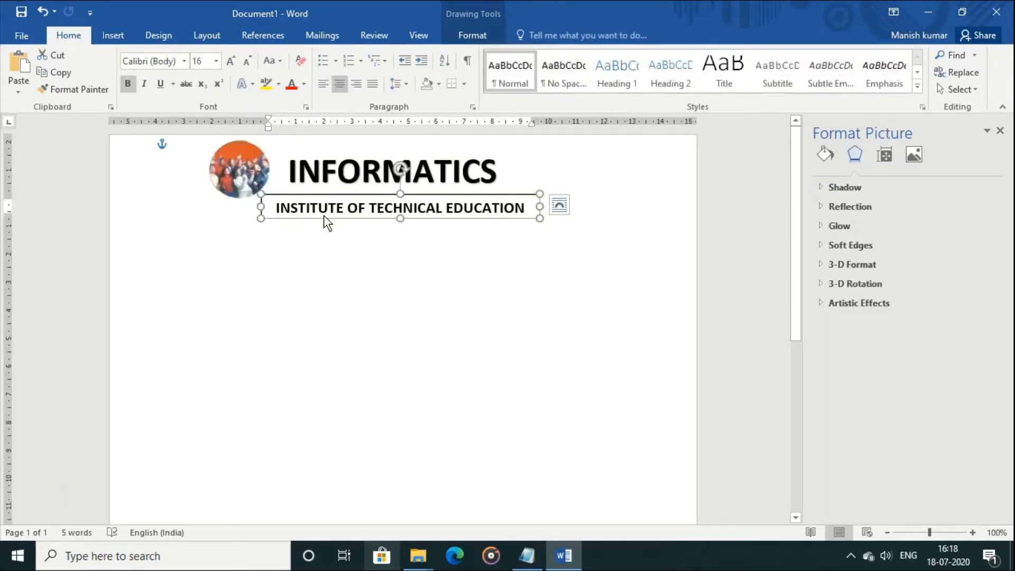
drag(329, 220, 329, 213)
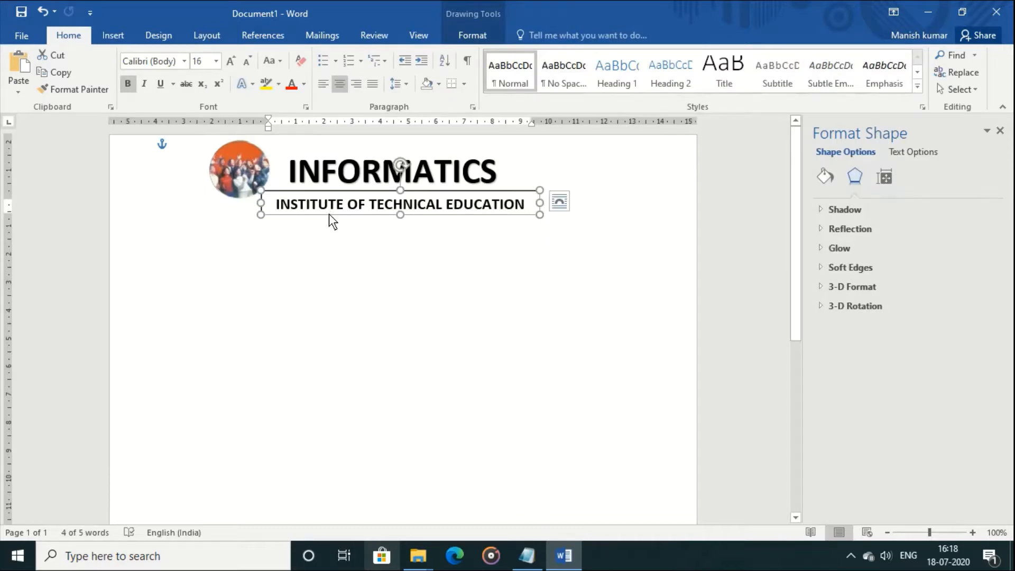
click(340, 229)
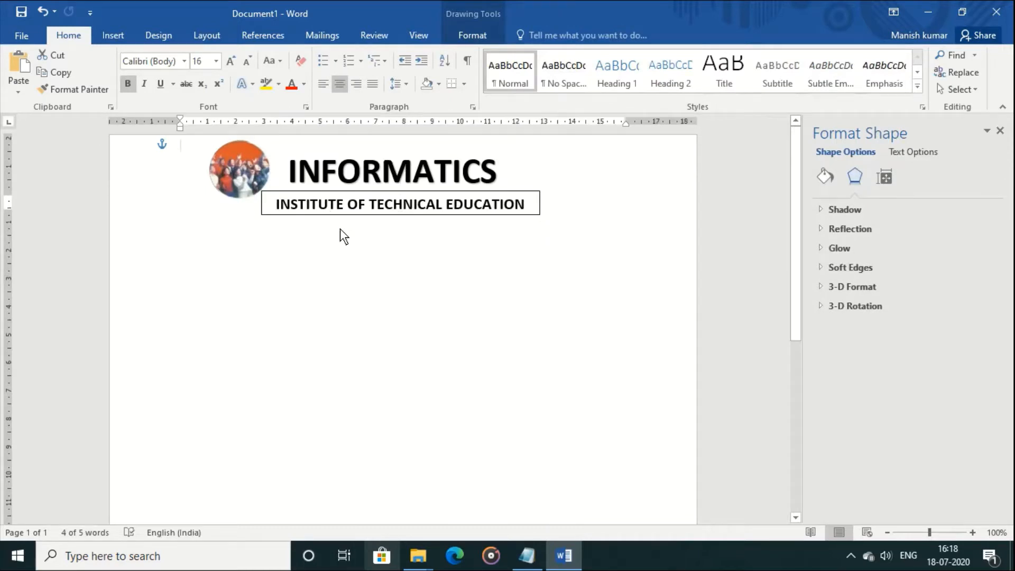
click(339, 200)
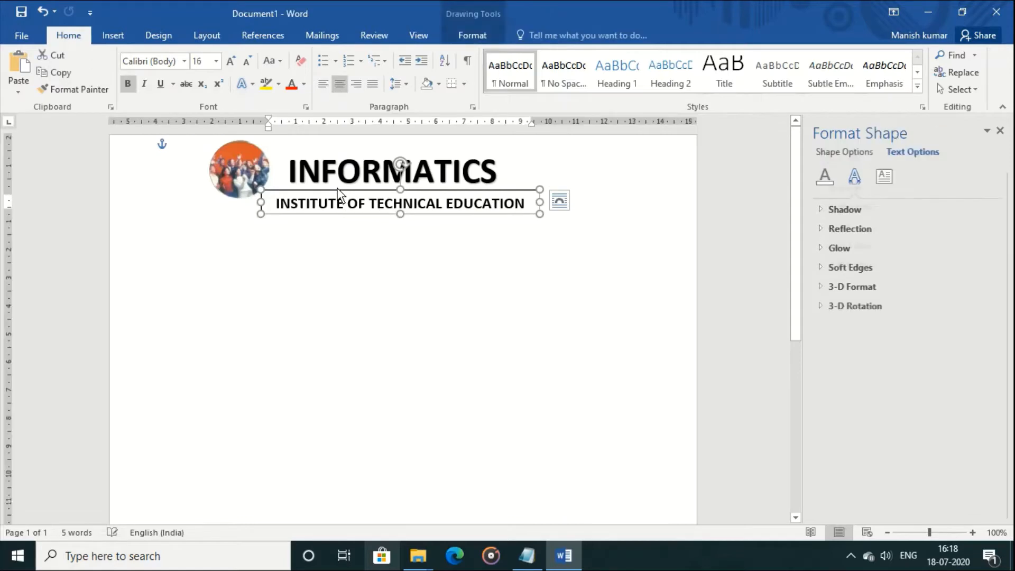
click(341, 229)
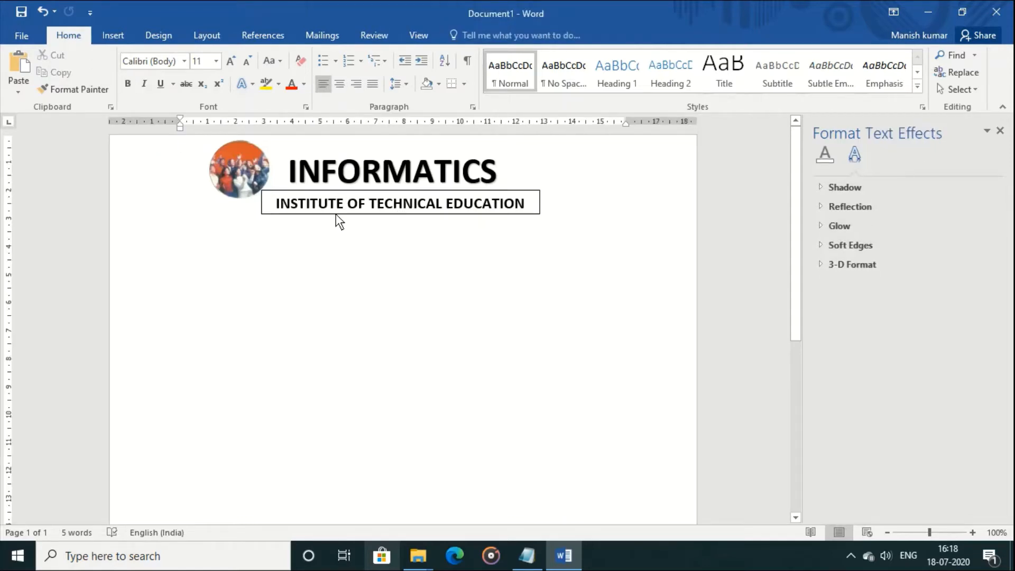
click(335, 214)
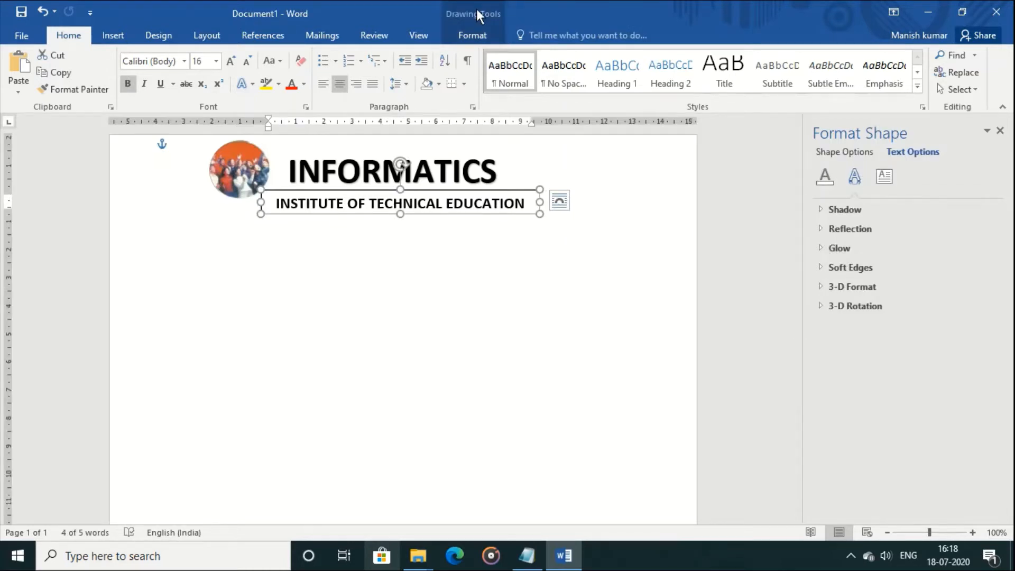
click(472, 35)
click(360, 76)
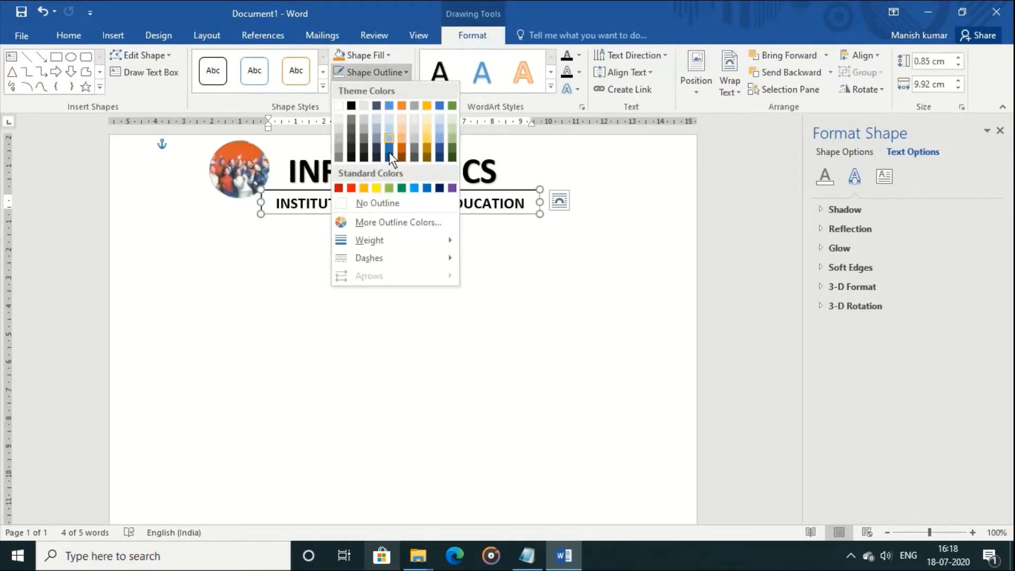
click(392, 207)
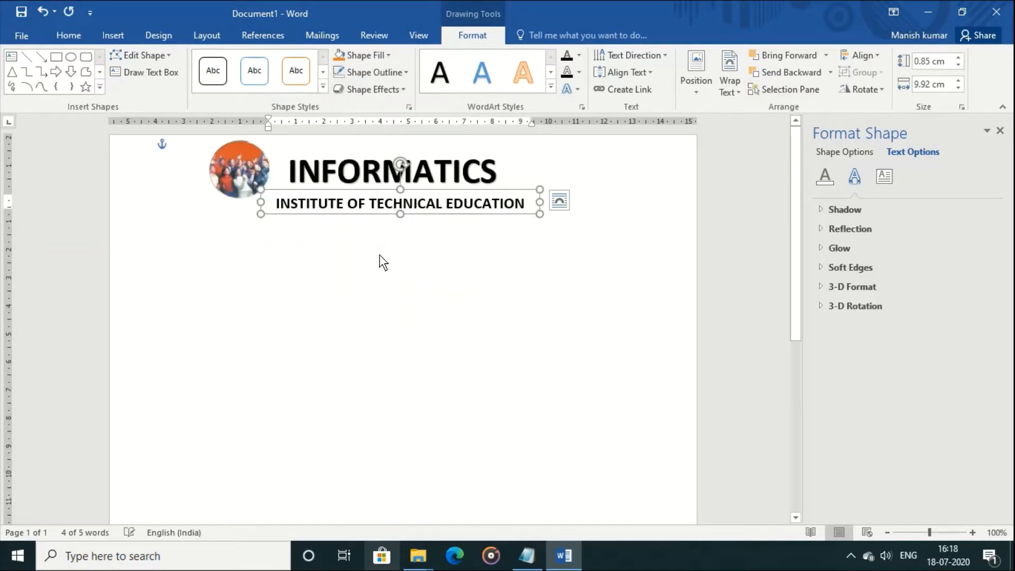
click(243, 181)
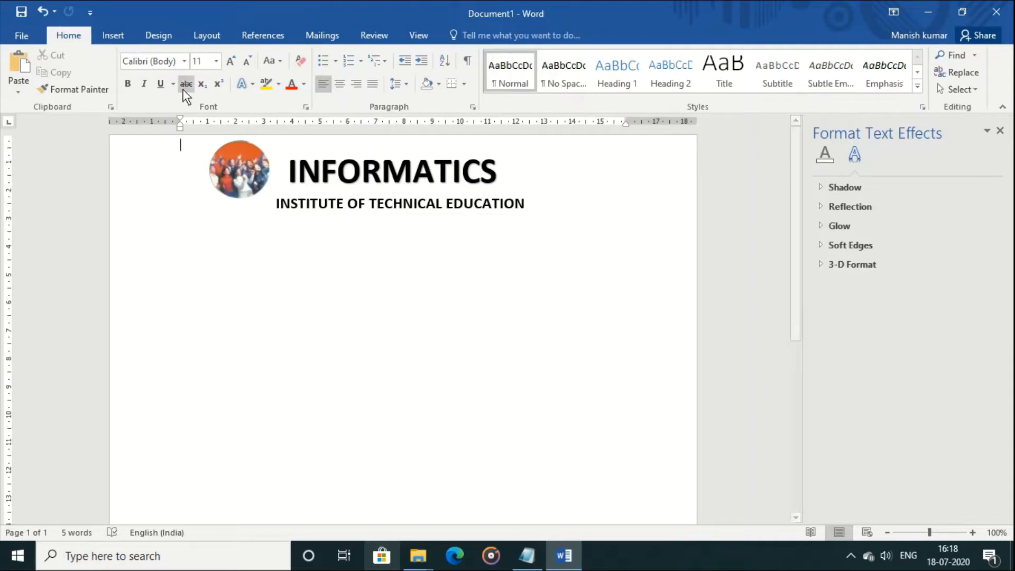
Draw a horizontal line across the page under the heading with a thick black style
click(114, 36)
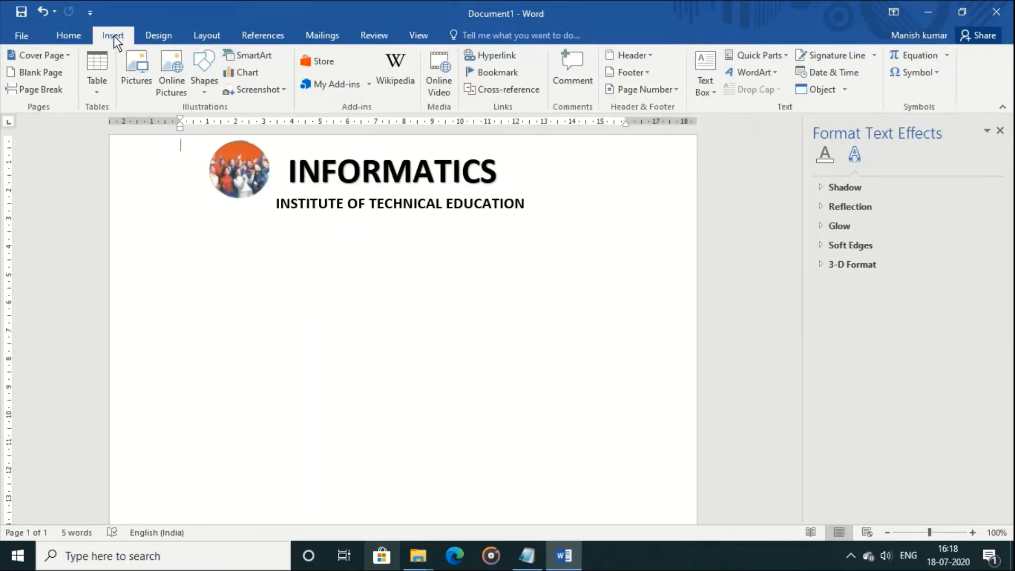
click(208, 97)
click(217, 126)
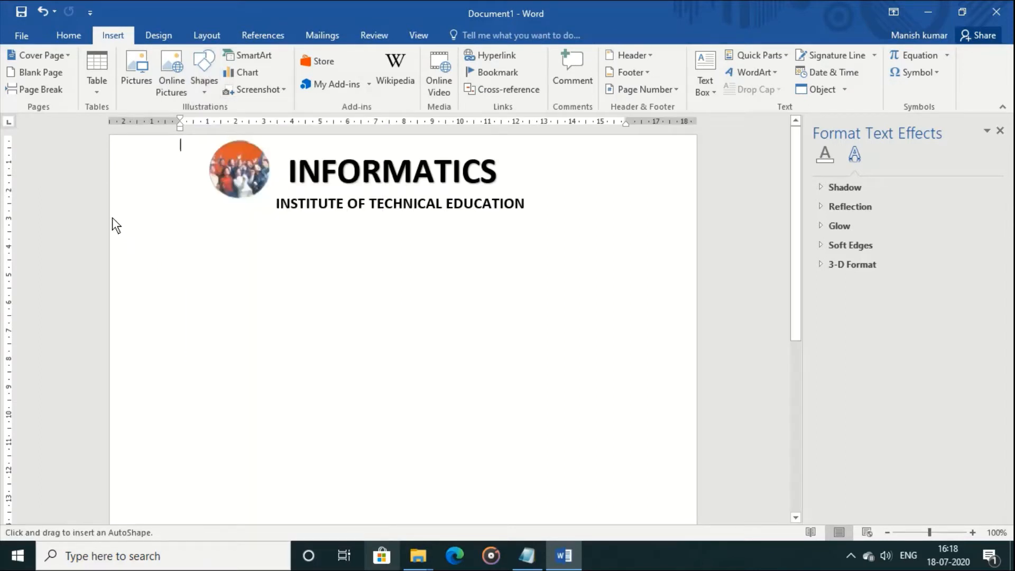
drag(112, 218, 695, 214)
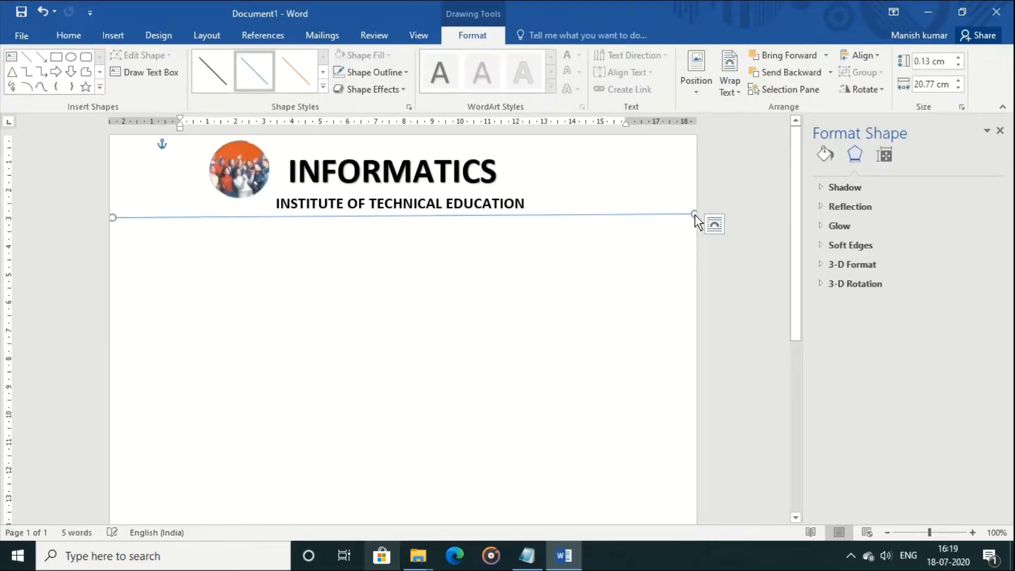
click(322, 87)
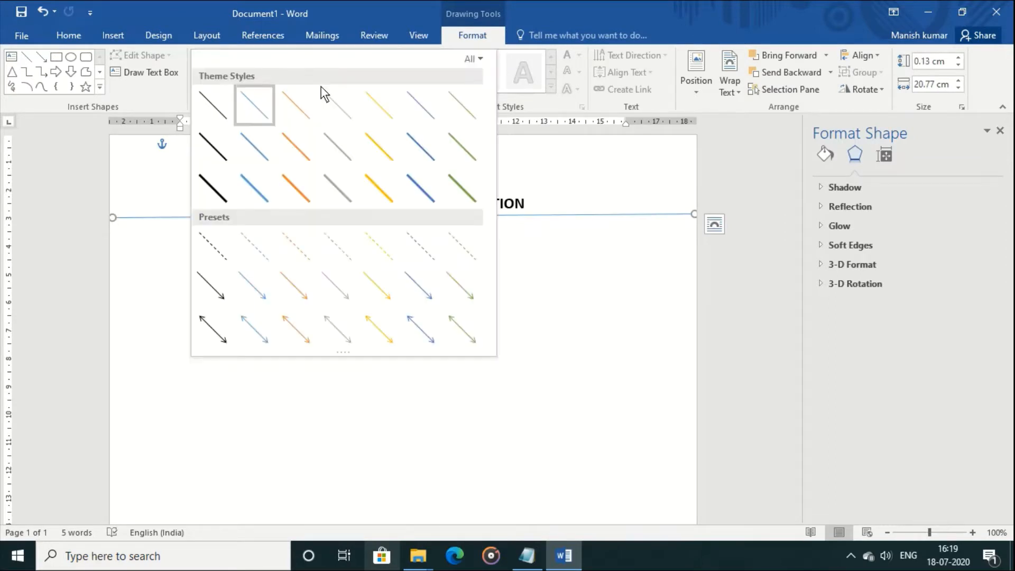
click(220, 188)
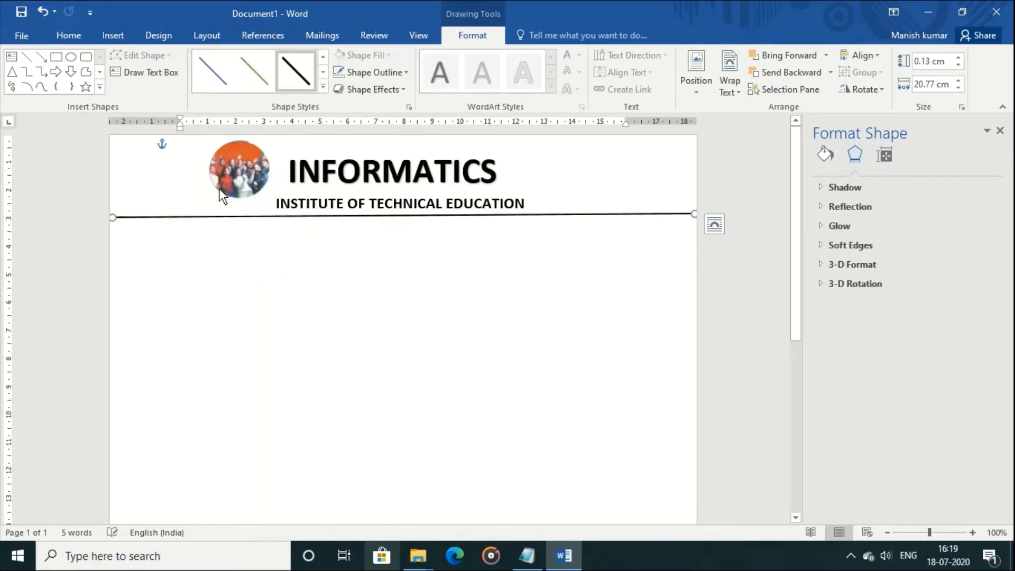
click(354, 369)
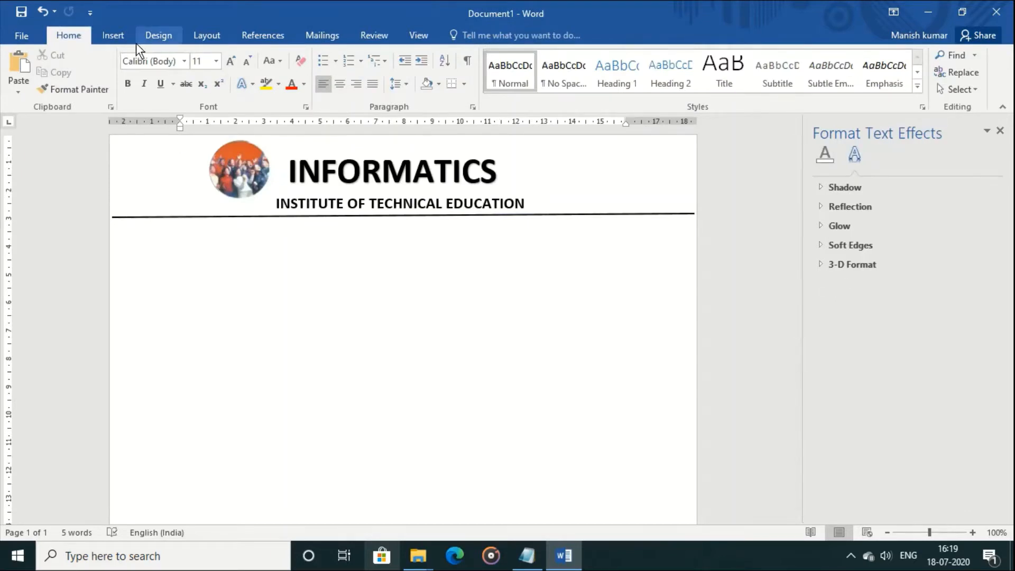
Draw a text box at the header's top right with 'S.No: ...............' and 'Date ...............' lines
click(118, 37)
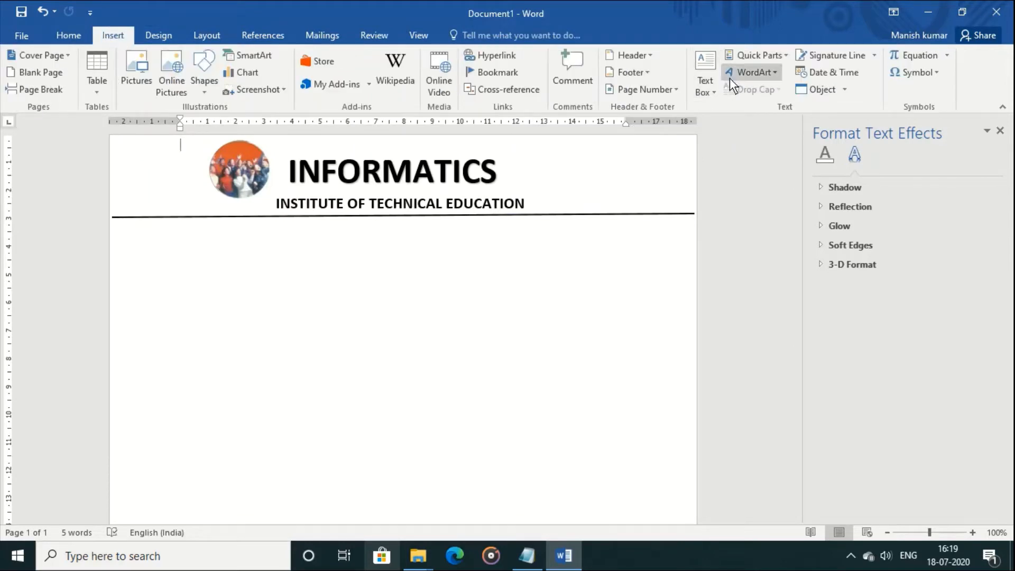
click(710, 88)
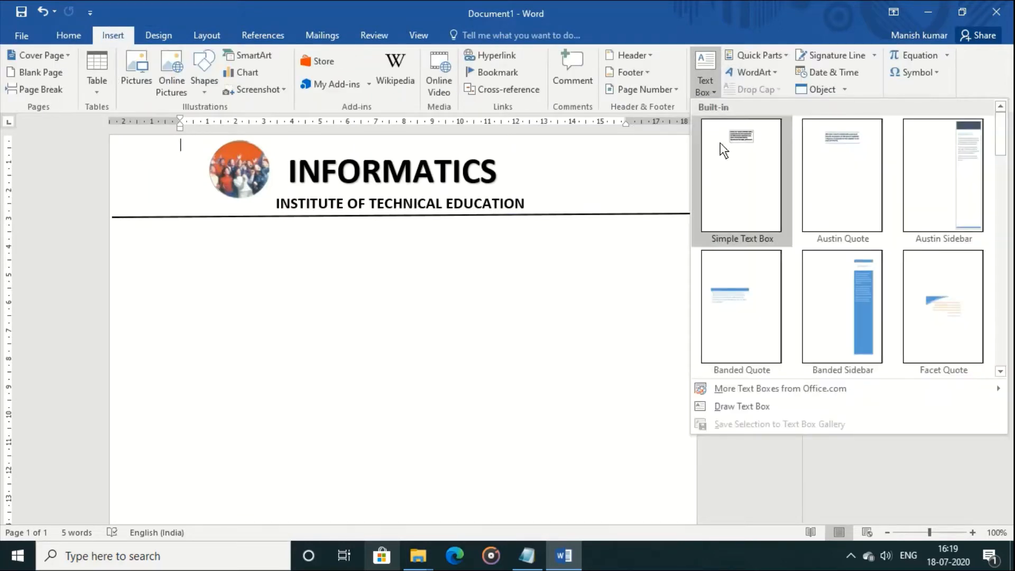
click(733, 405)
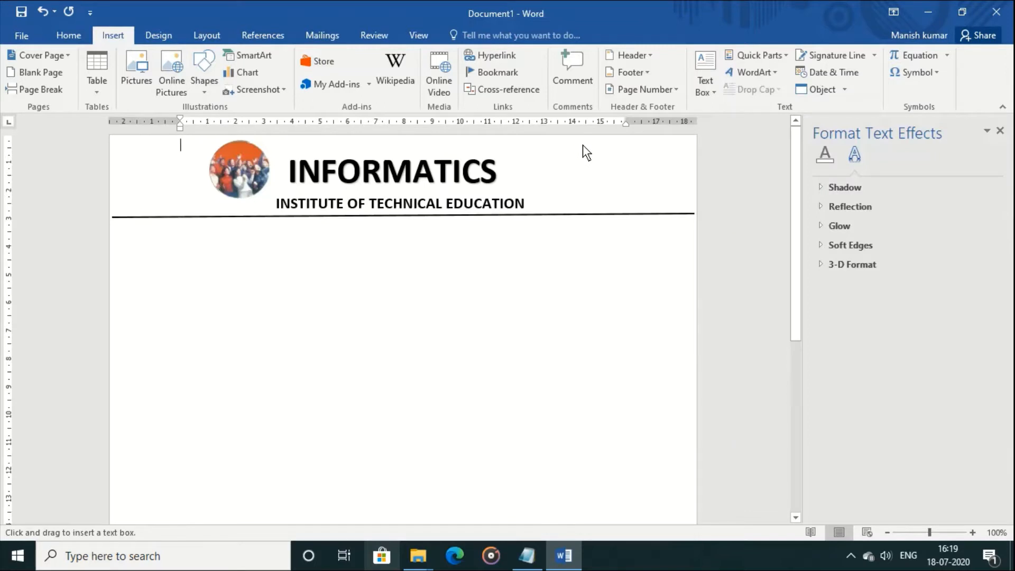
drag(583, 145, 692, 210)
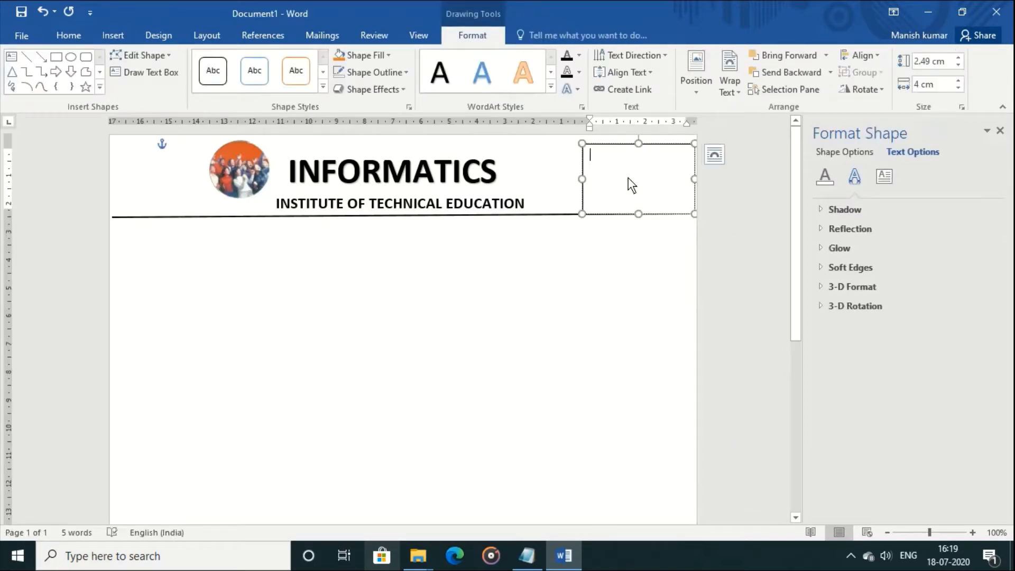
text(S.No)
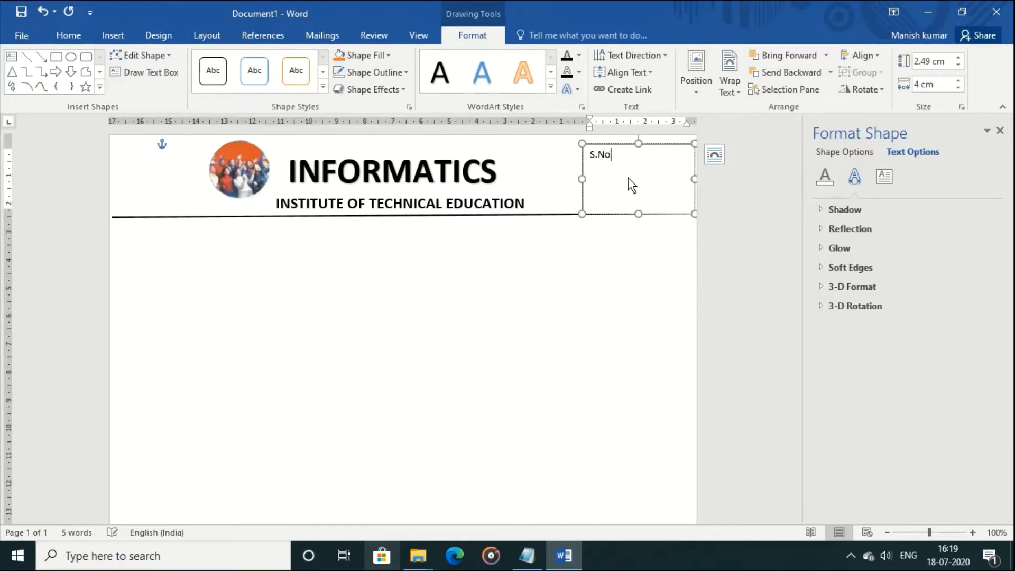
text(:)
text( ..............)
text(.)
key(Return)
text(Date)
text(...............)
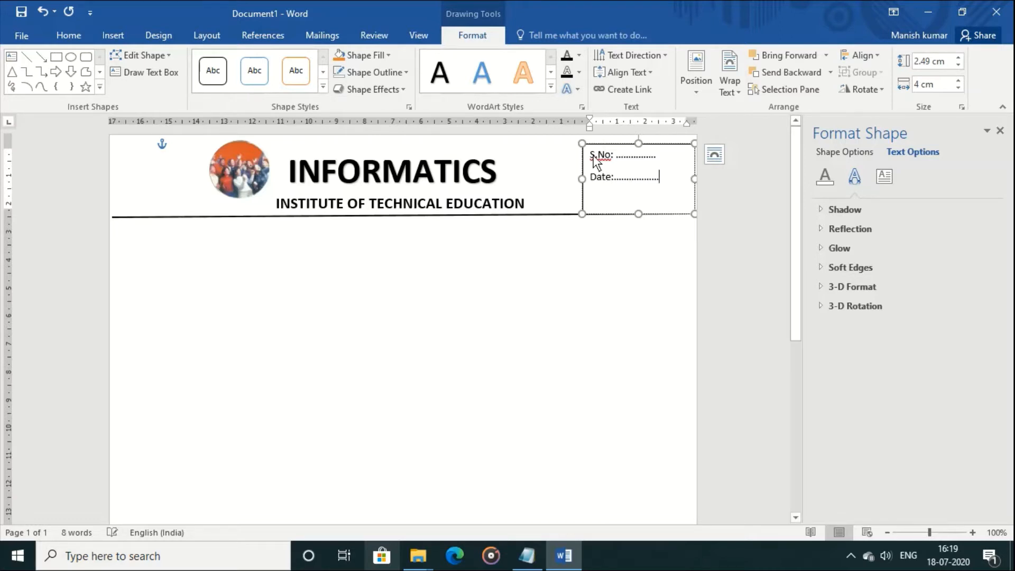
Make the S.No and Date text bold and enlarge it to 14 pt
key(ctrl+a)
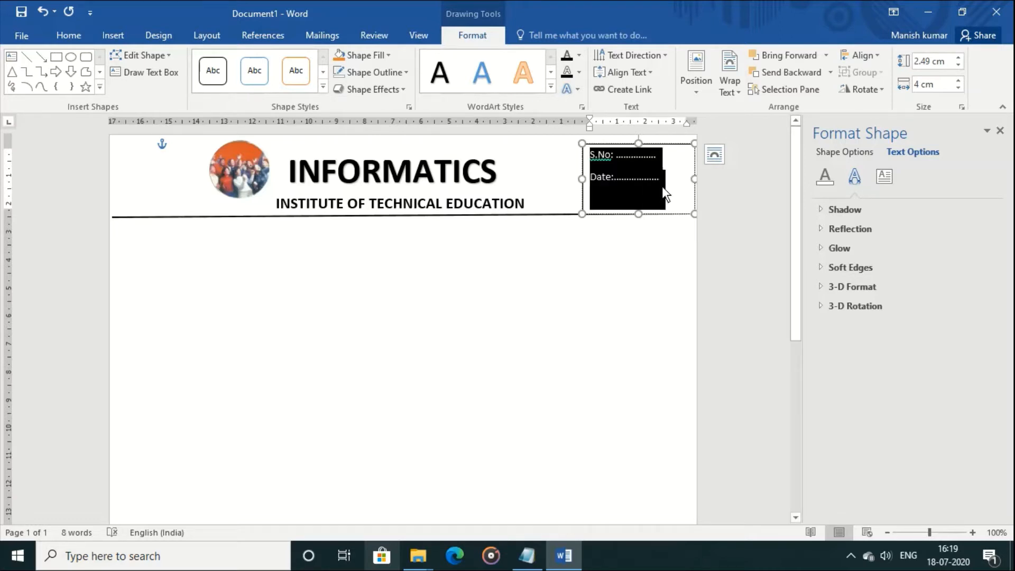
click(63, 35)
click(127, 84)
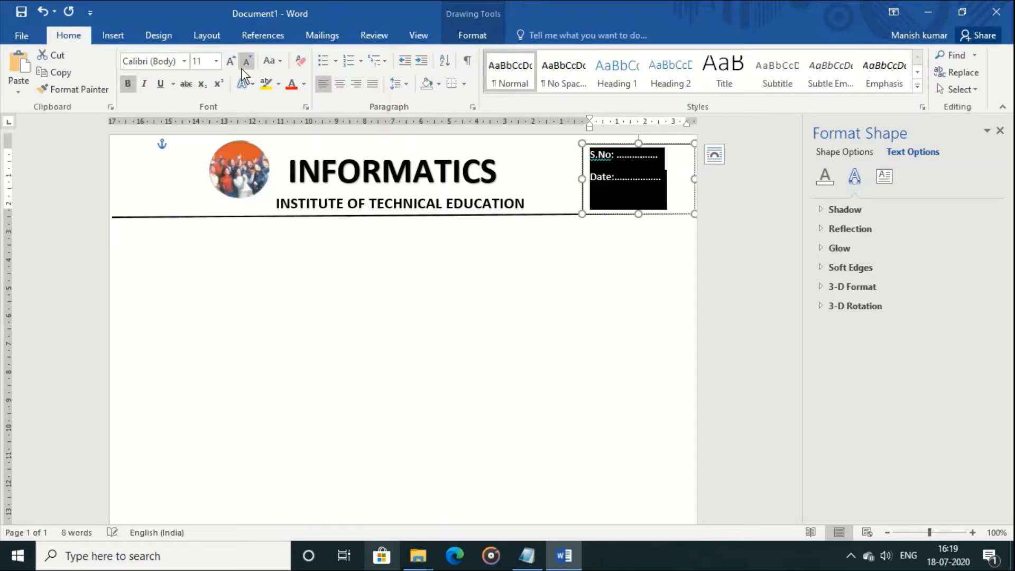
click(231, 63)
click(232, 63)
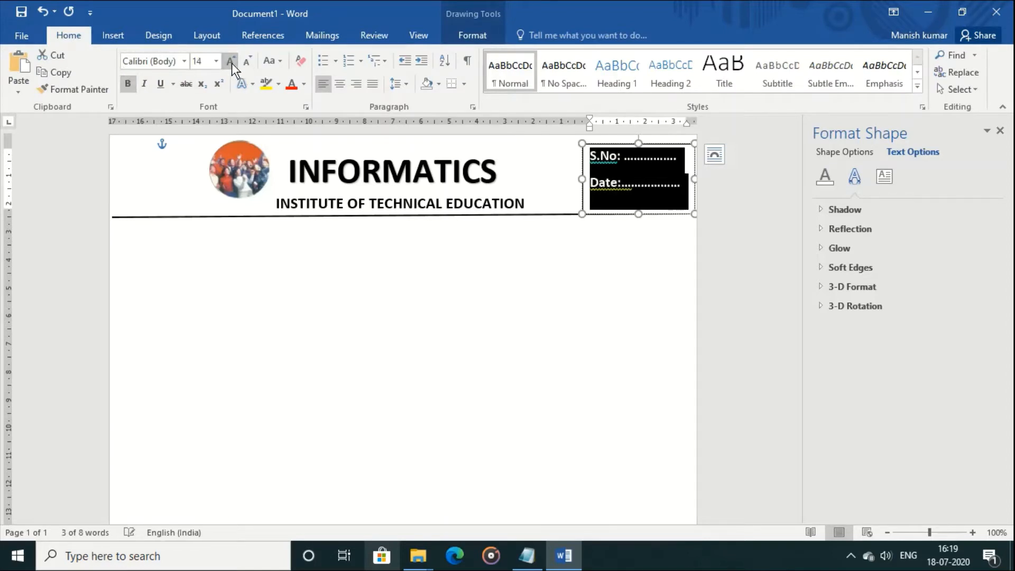
Deselect the text box and put the caret on the blank line below the header
click(481, 229)
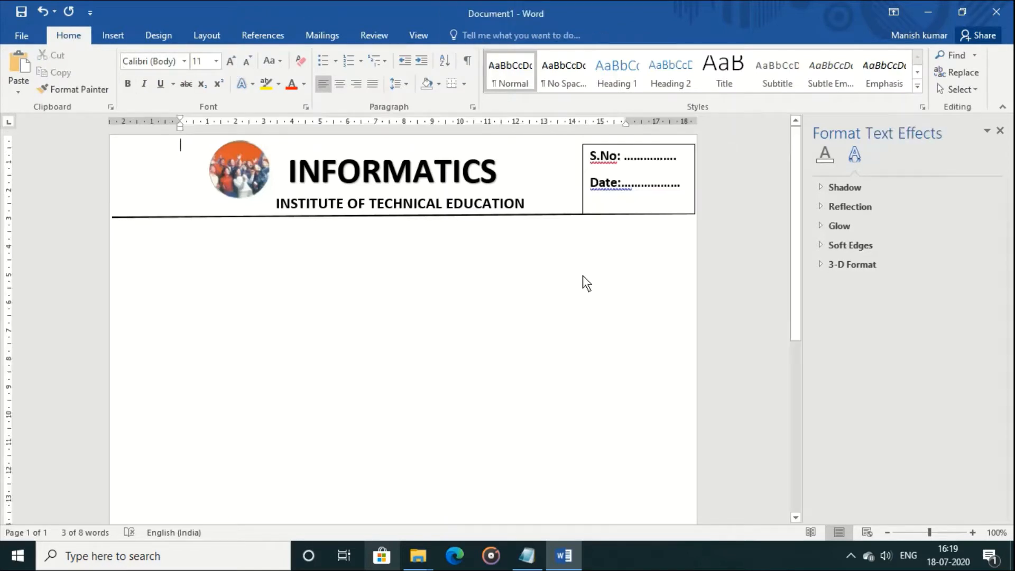
click(622, 182)
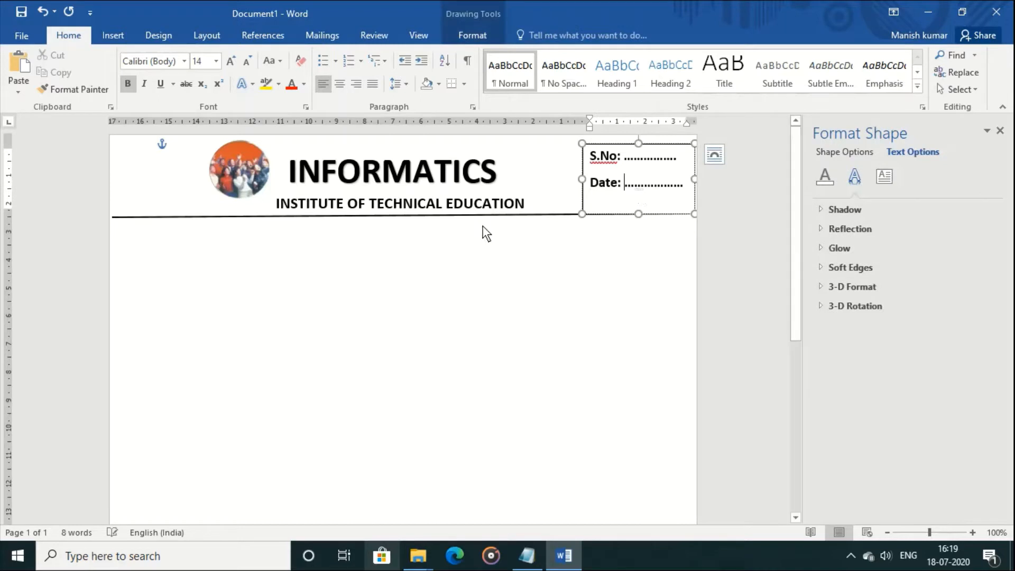
click(238, 246)
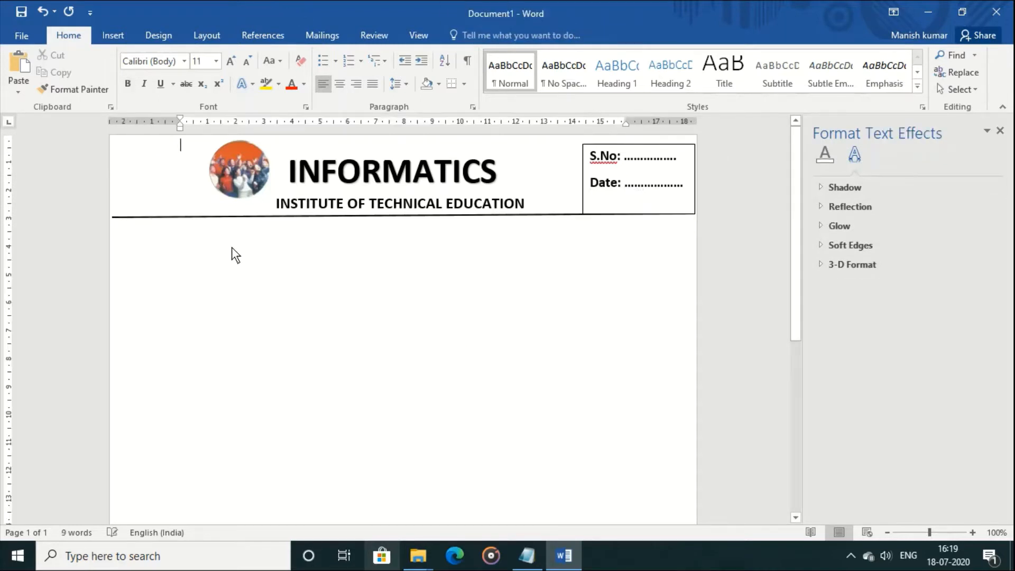
triple_click(151, 239)
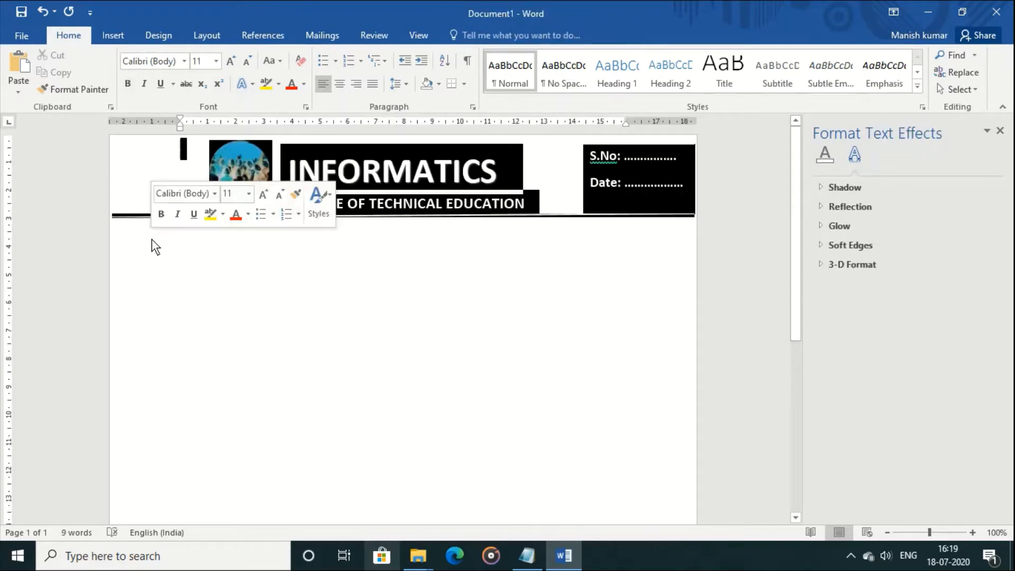
click(178, 241)
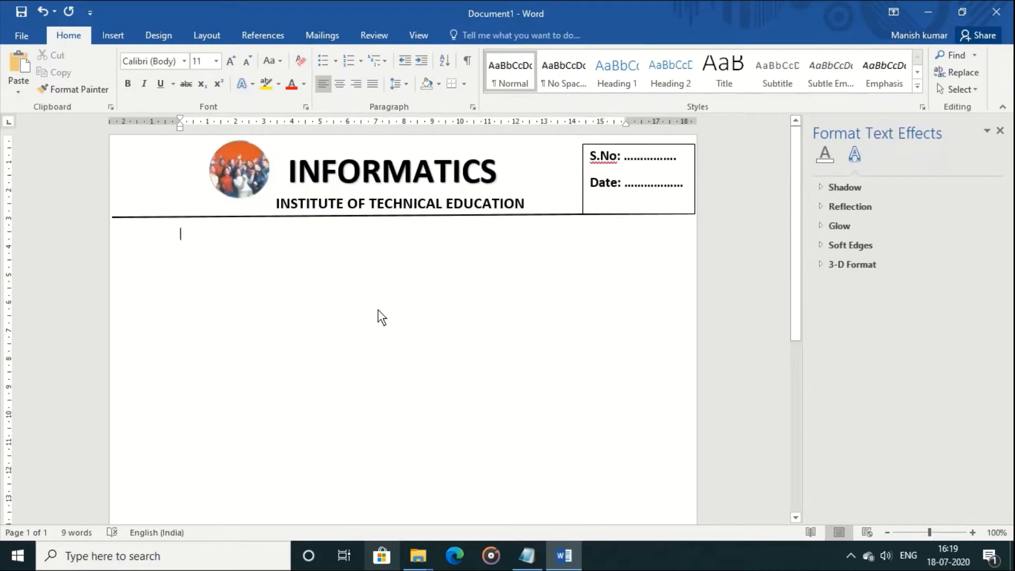
Add the Student Name label with a tab stop near 7.5 cm and a ':____' fill-in line
text(Student Name)
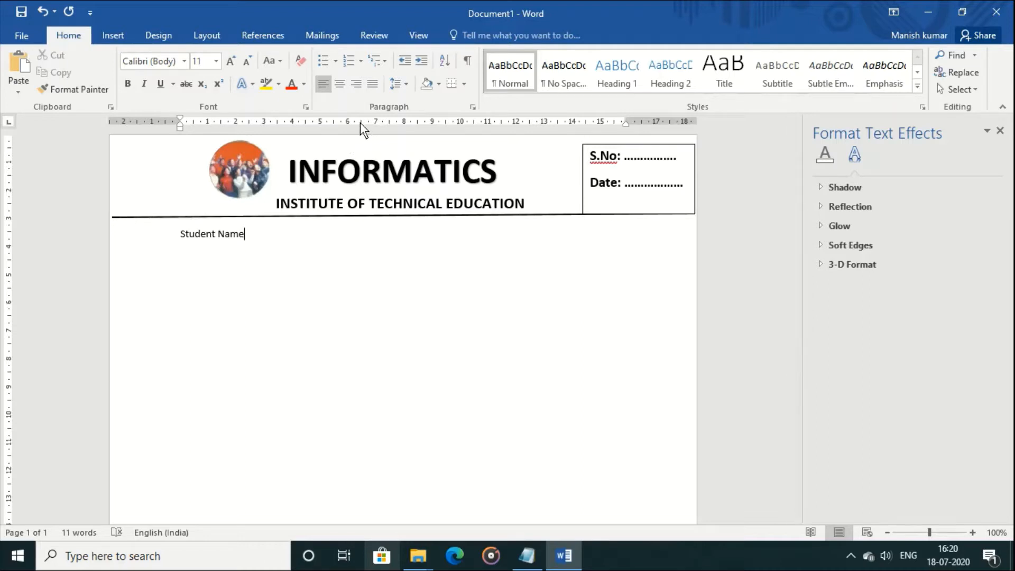
click(390, 123)
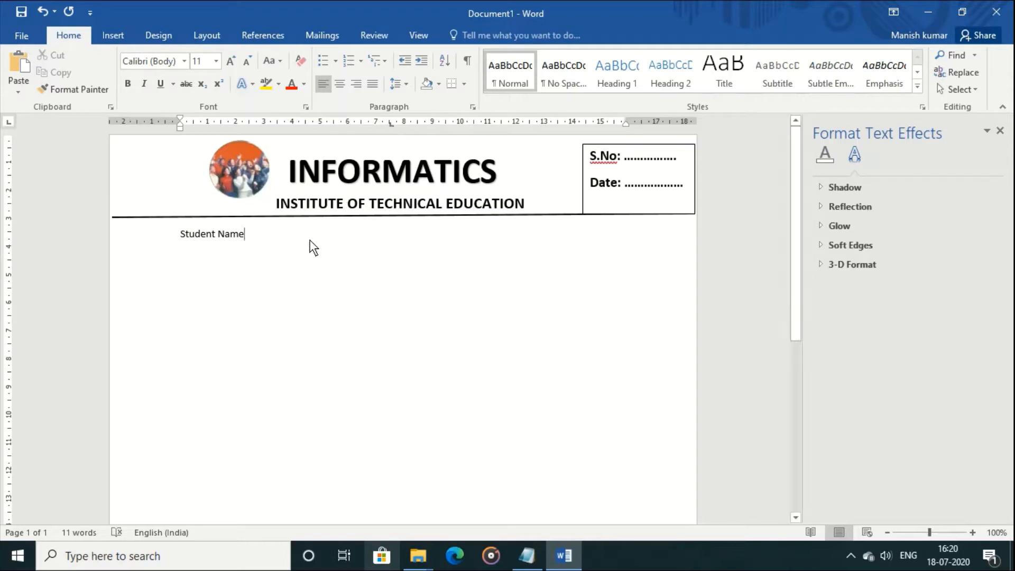
key(Tab)
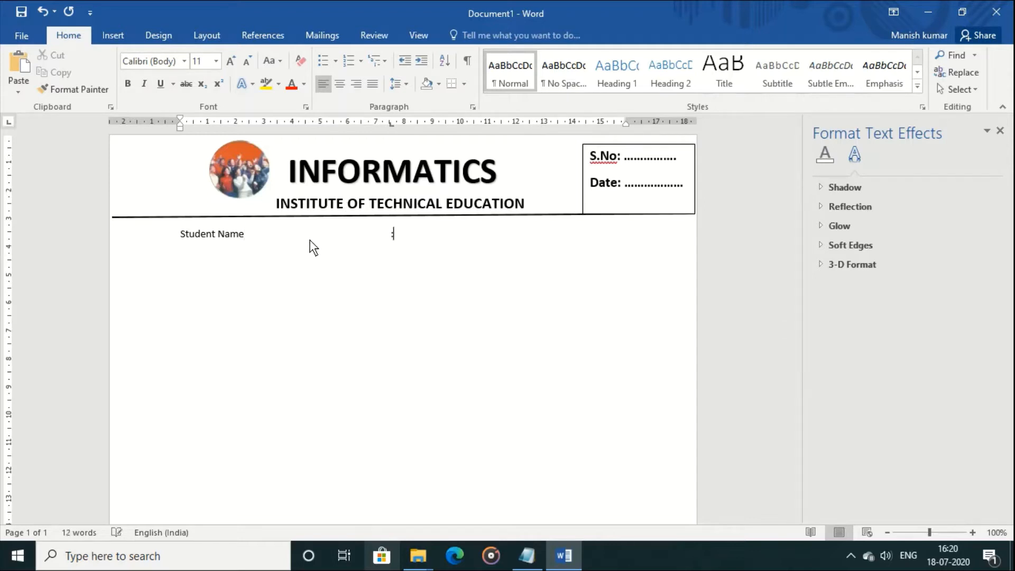
text(:______________________________________)
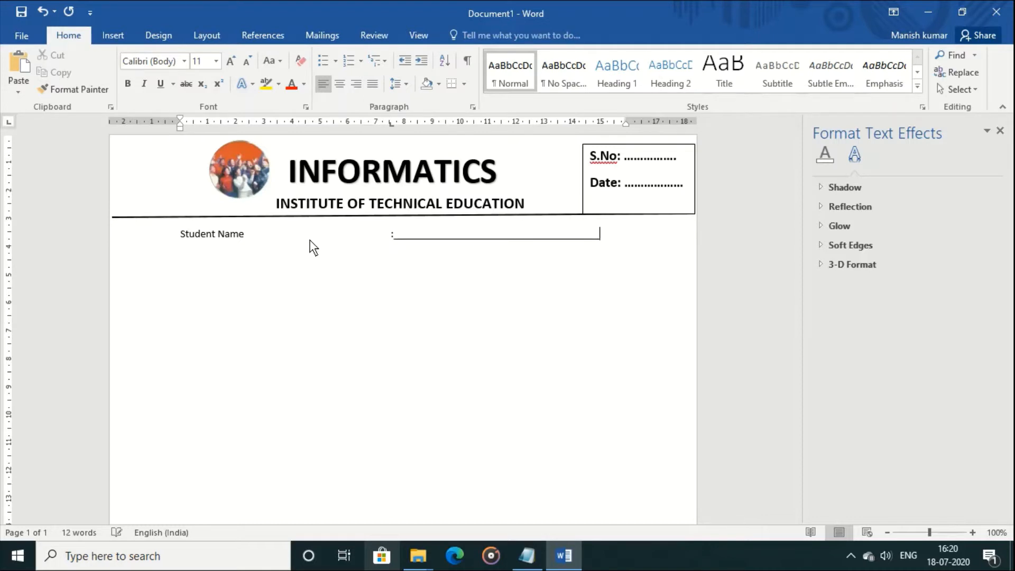
text(_______)
key(BackSpace)
key(BackSpace)
key(Return)
Add the Course Under taken line with a ':-____' fill-in, and copy that fill-in
text(Course Under taken)
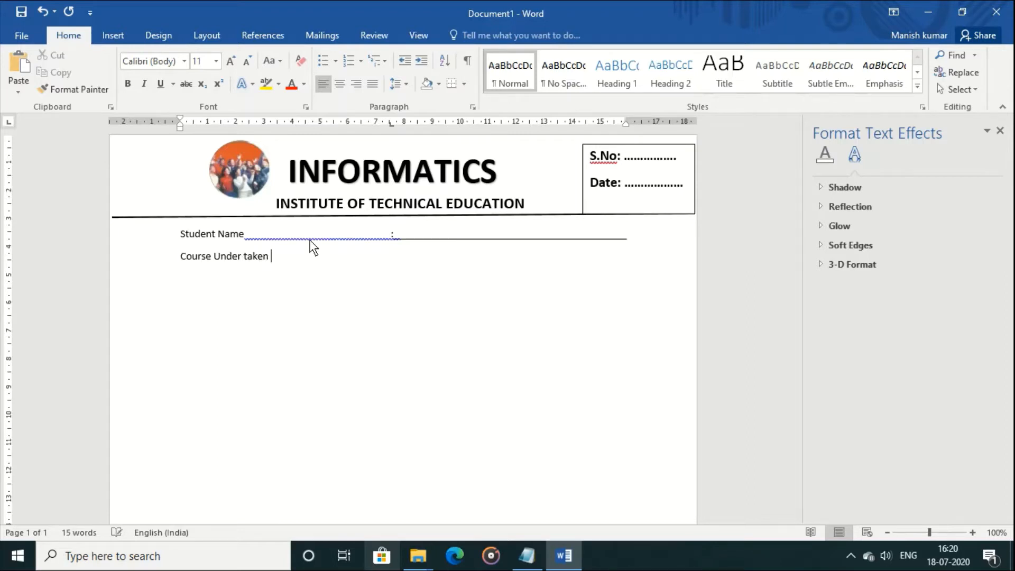
key(Tab)
text(:-_________________________________________)
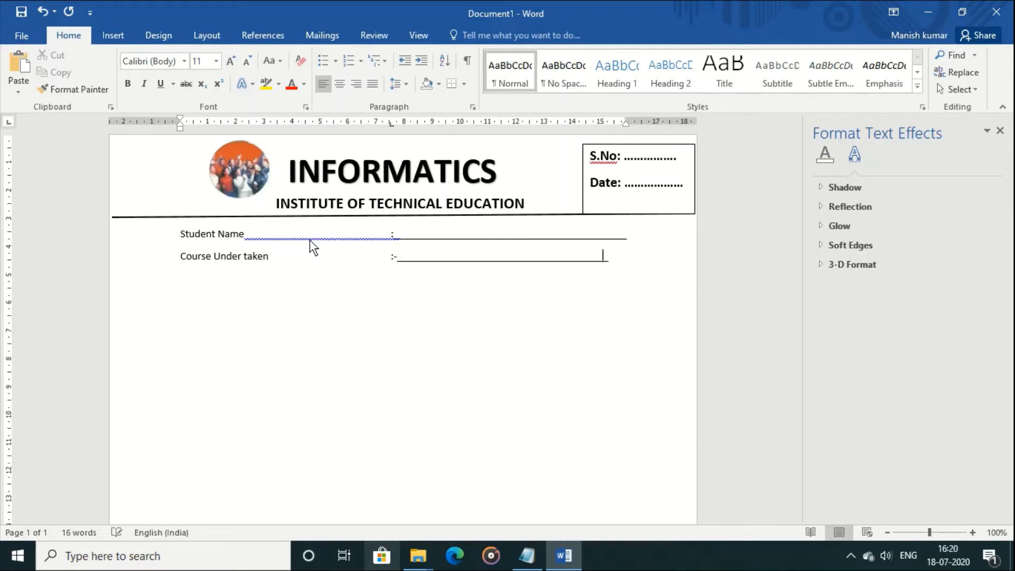
text(__)
key(BackSpace)
key(shift+Left)
key(shift+Left)
key(shift+Left)
key(shift+Left)
key(shift+Left)
key(shift+Left)
key(shift+Left)
key(shift+Left)
key(shift+Left)
key(shift+Left)
key(shift+Left)
key(shift+Left)
key(shift+Left)
key(shift+Left)
key(shift+Left)
key(shift+Left)
key(shift+Left)
key(shift+Left)
key(shift+Left)
key(shift+Left)
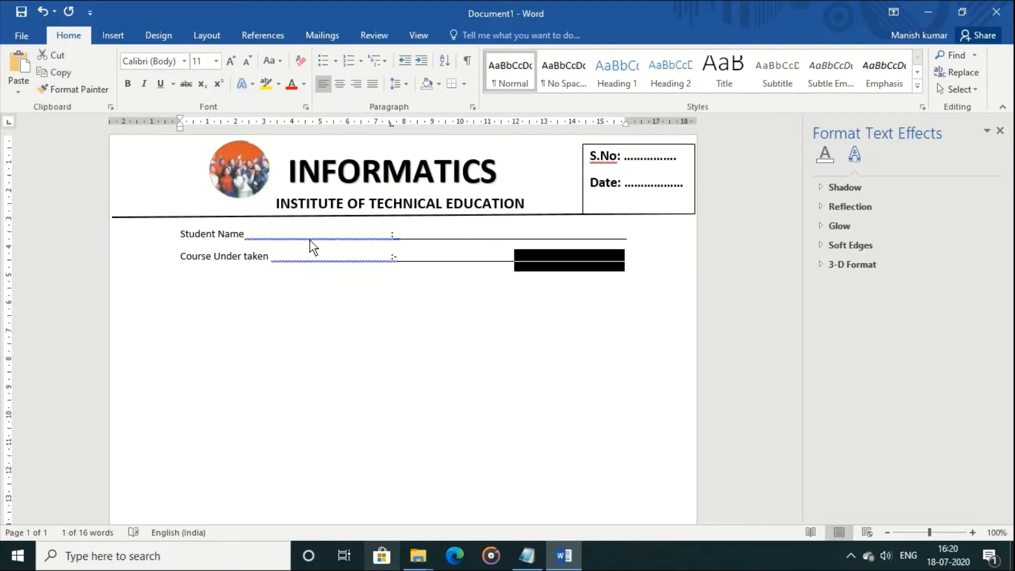
key(shift+Left)
key(shift+Left)
key(shift+Left)
key(shift+Left)
key(shift+Left)
key(shift+Left)
key(shift+Left)
key(shift+Left)
key(shift+Left)
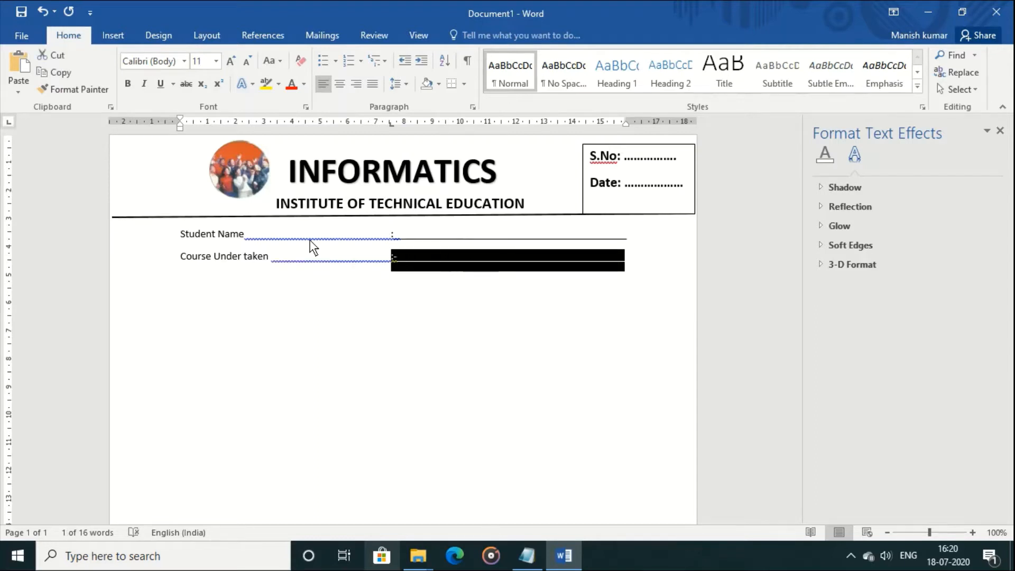
key(Down)
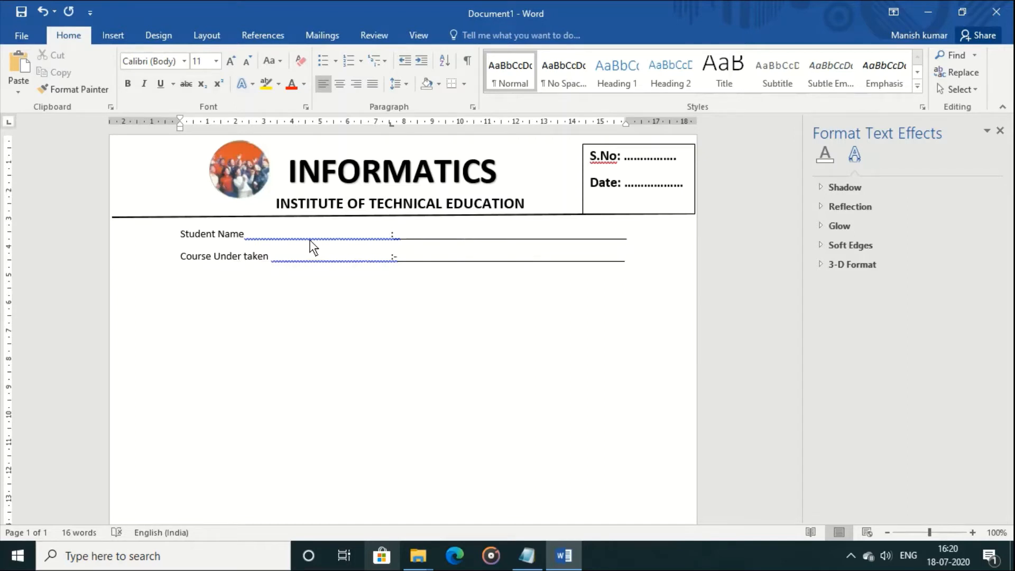
Add Father's Name and DOB lines, each followed by the pasted ':-' fill-in line
text(Father's Na)
key(BackSpace)
key(BackSpace)
key(BackSpace)
text(Name)
key(ctrl+v)
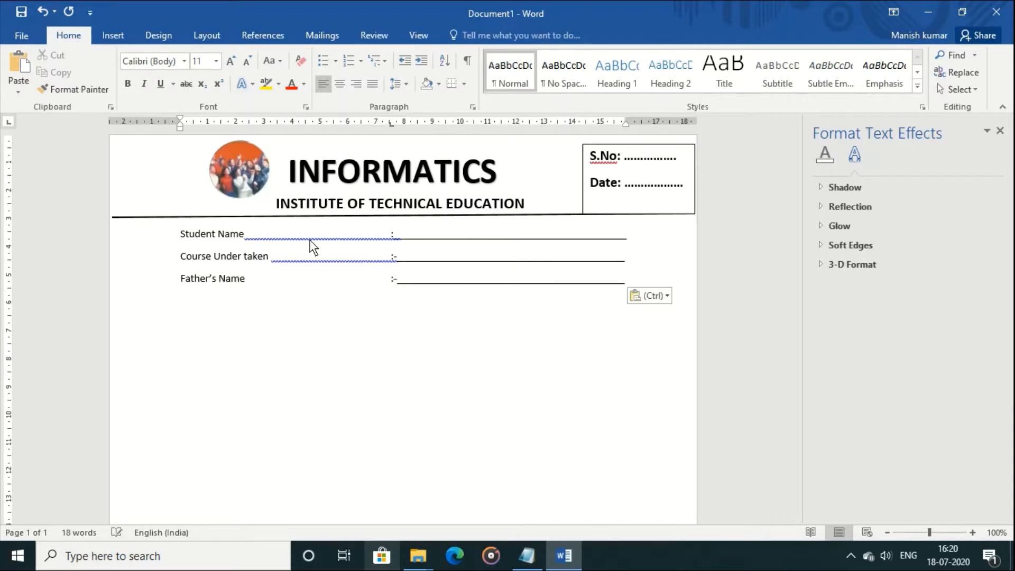
key(Return)
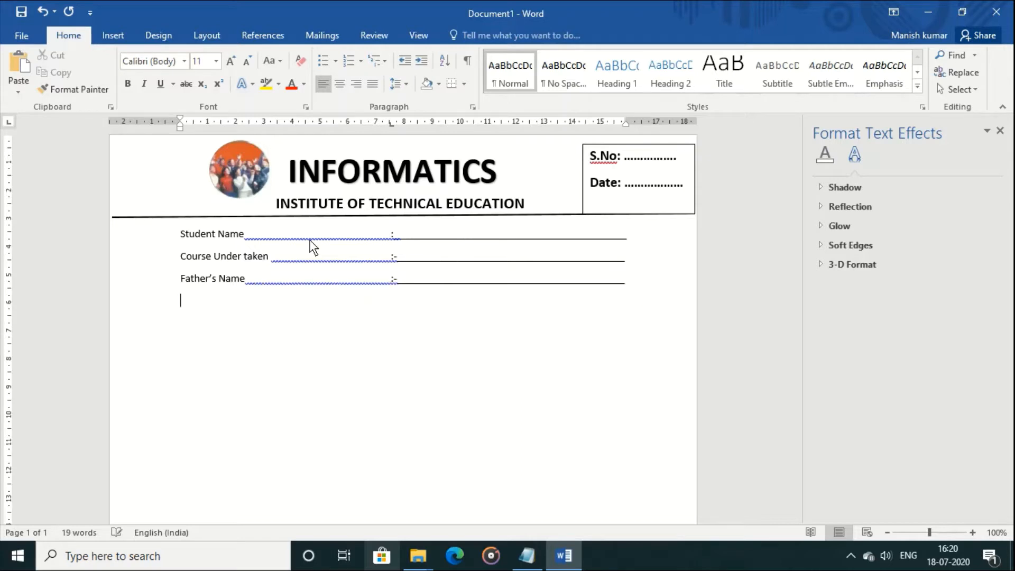
text(DOB)
text(:-)
key(Return)
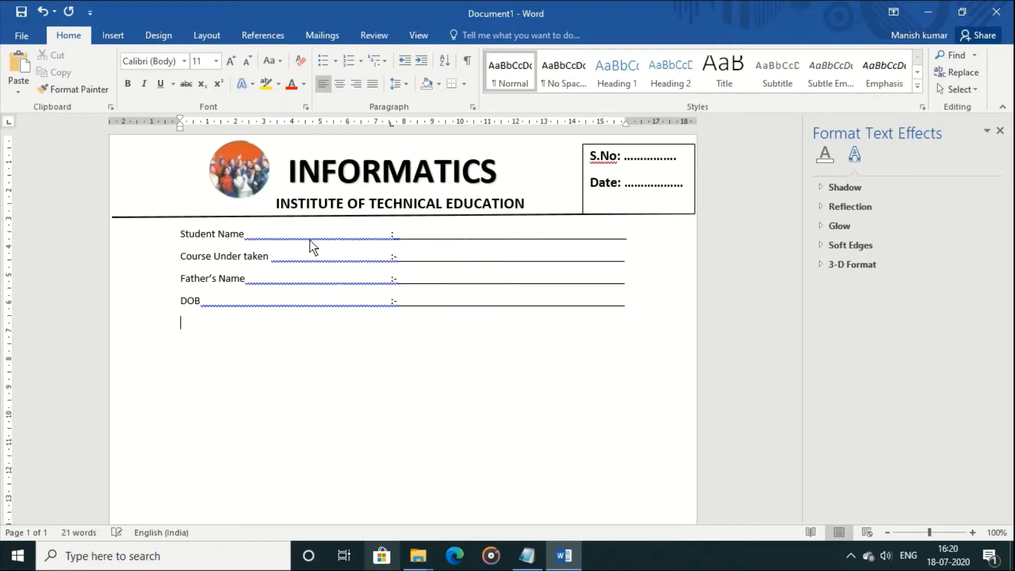
Add the ADDRESS line plus a second address line, each with the pasted ':-' fill-in
text(ADDREss)
key(BackSpace)
key(BackSpace)
text(SS)
key(Tab)
text(:-)
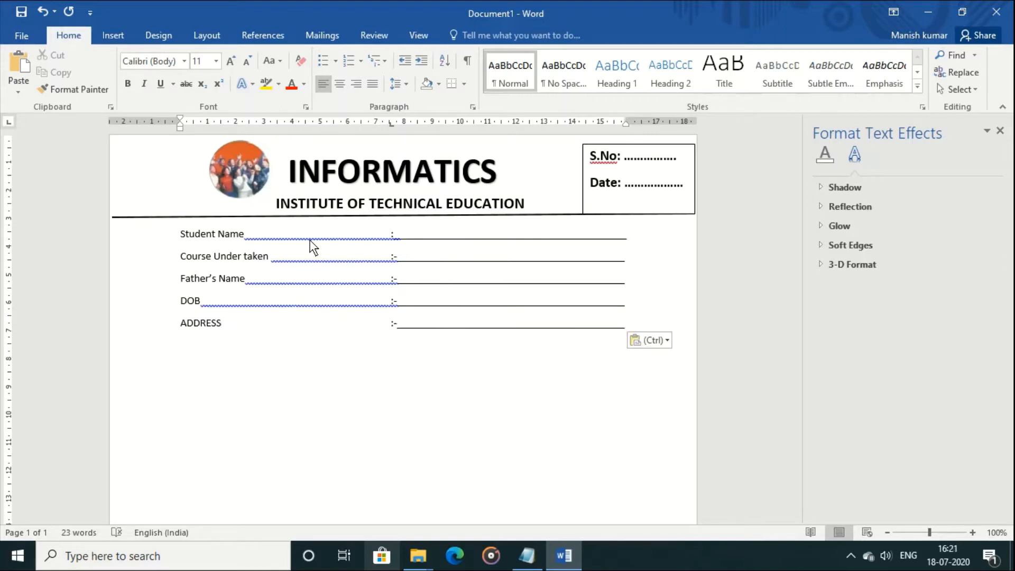
key(Return)
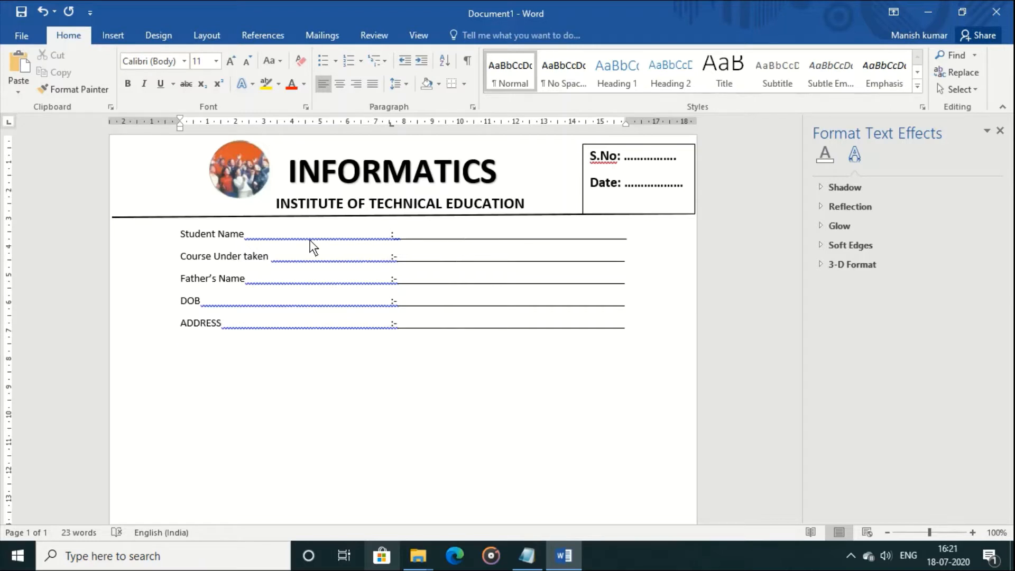
key(Tab)
key(Tab)
text(:-)
key(Return)
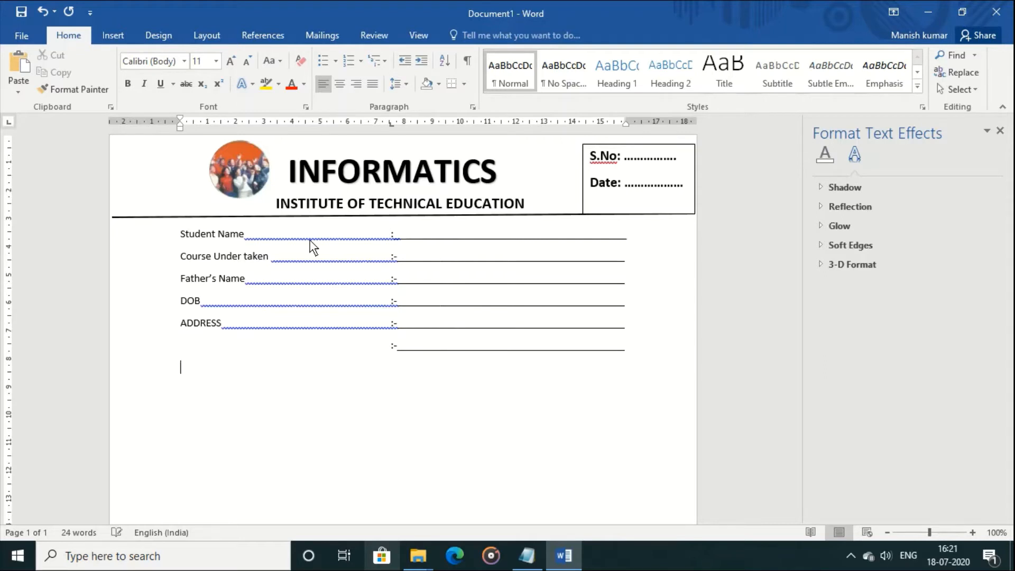
Put a 'Ph' phone label inside the second address underline, trimming underscores to fit
text(C)
key(BackSpace)
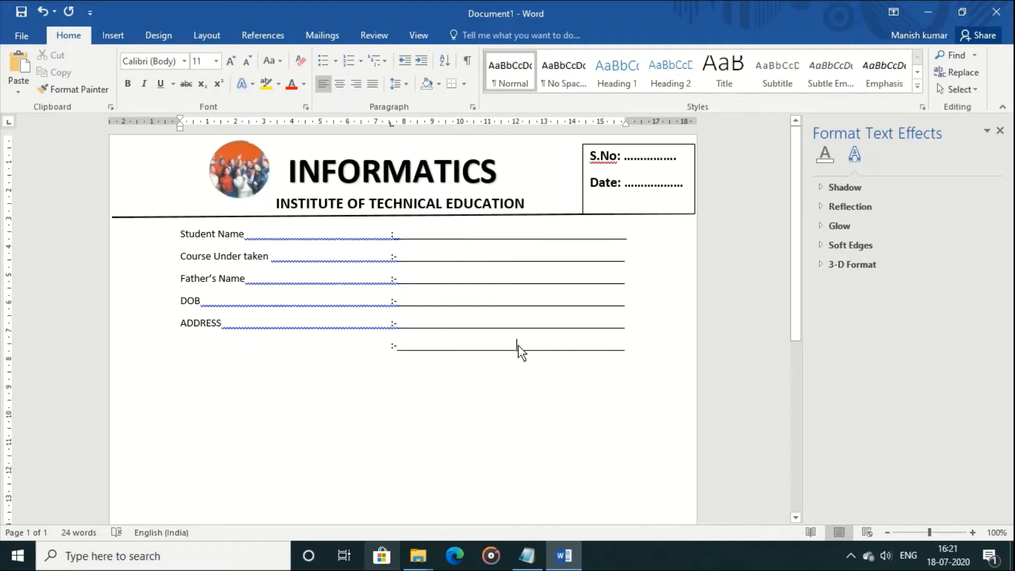
text(c___________________________)
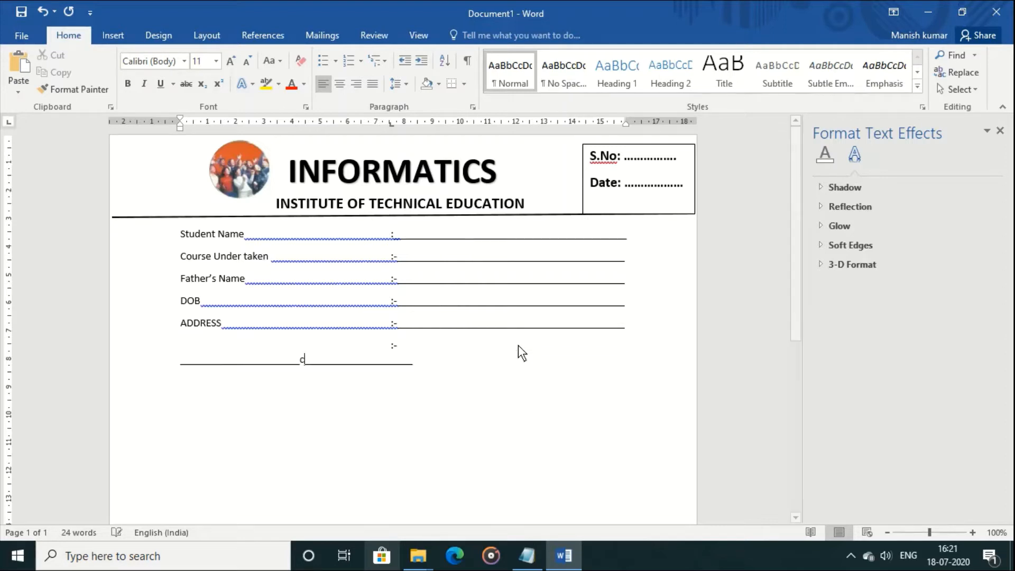
key(BackSpace)
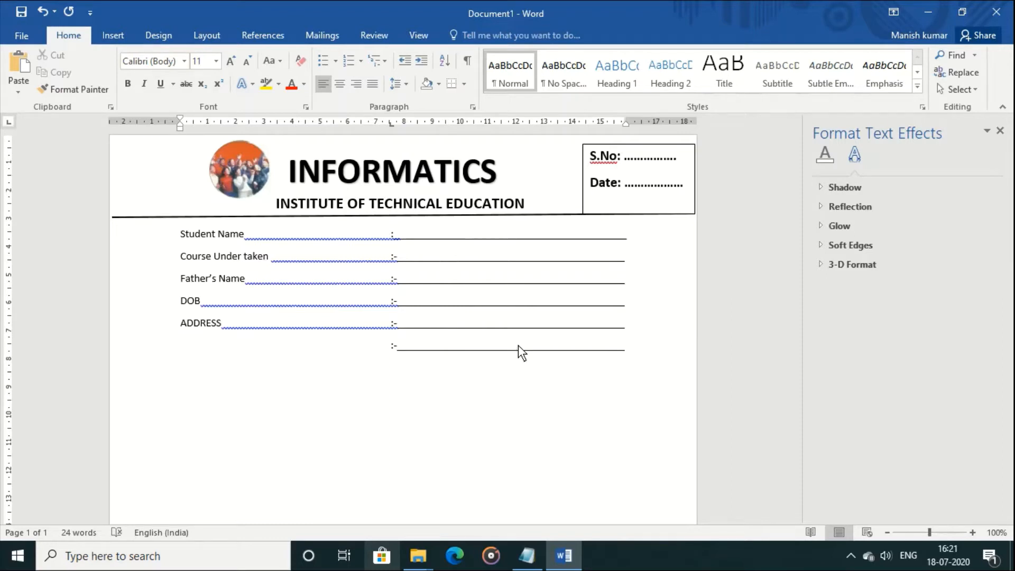
text(c)
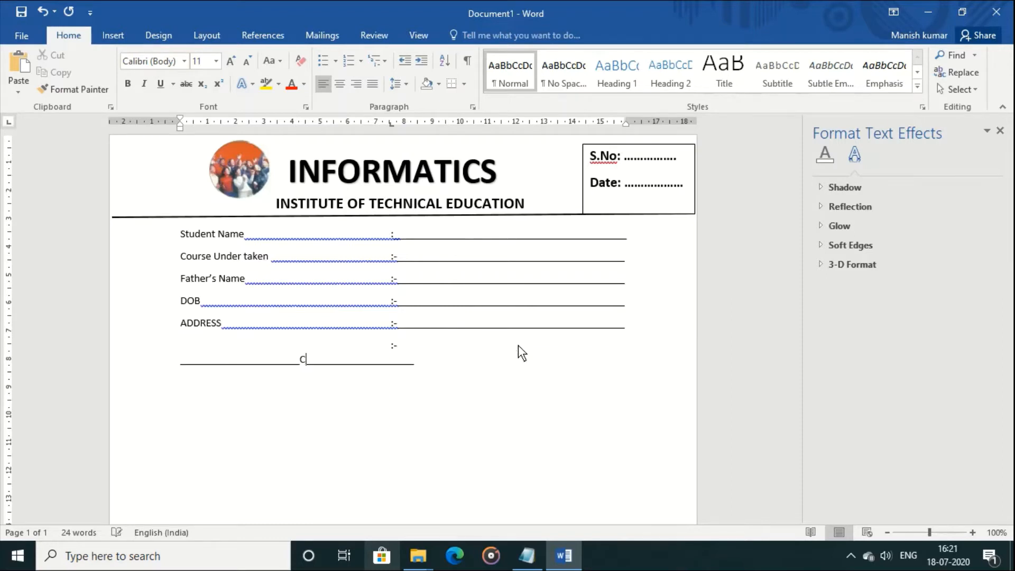
text(ONTACT)
key(Return)
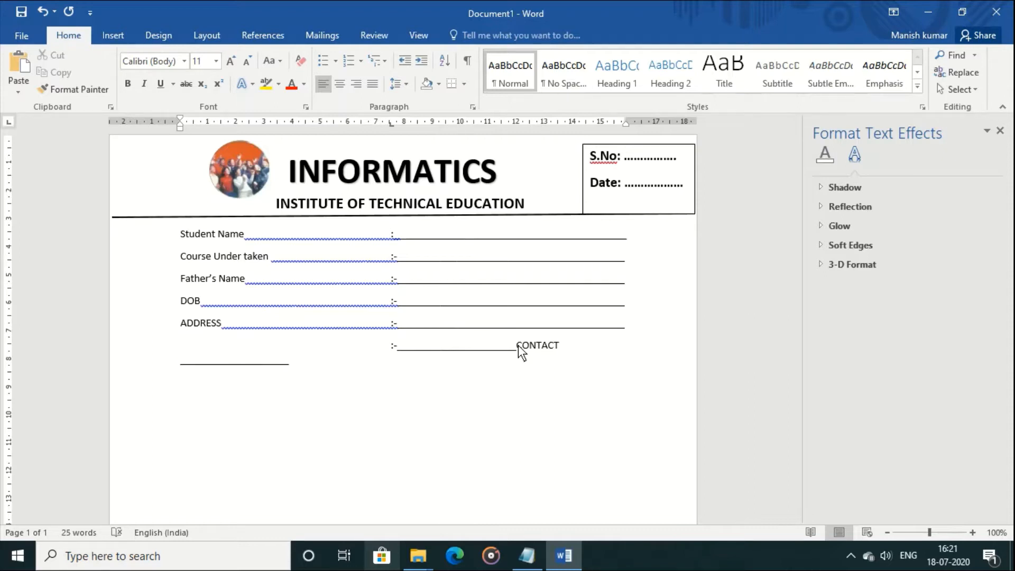
key(BackSpace)
key(BackSpace)
key(BackSpace)
key(BackSpace)
key(BackSpace)
key(BackSpace)
key(BackSpace)
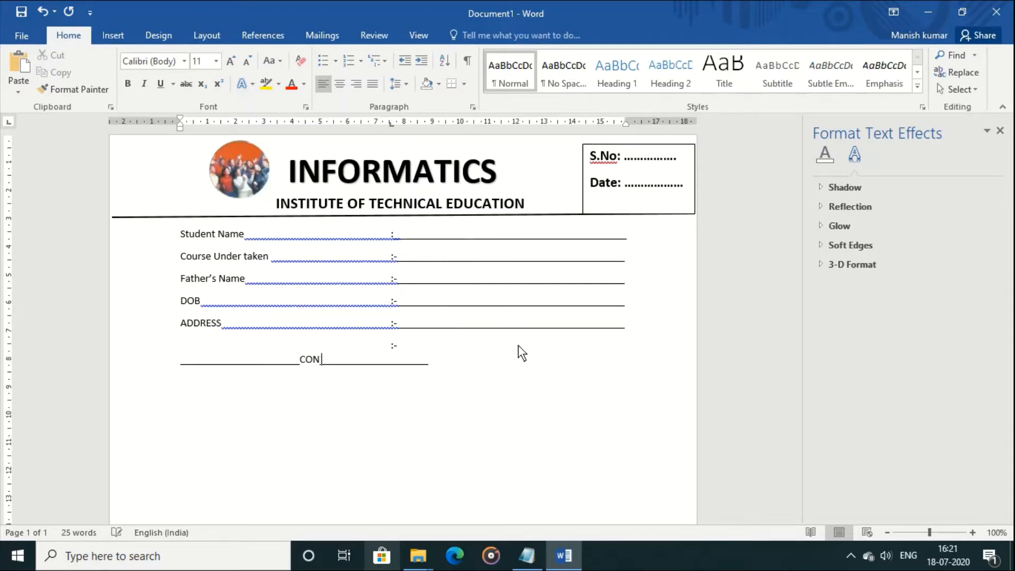
key(BackSpace)
text(Ph)
key(BackSpace)
key(BackSpace)
key(BackSpace)
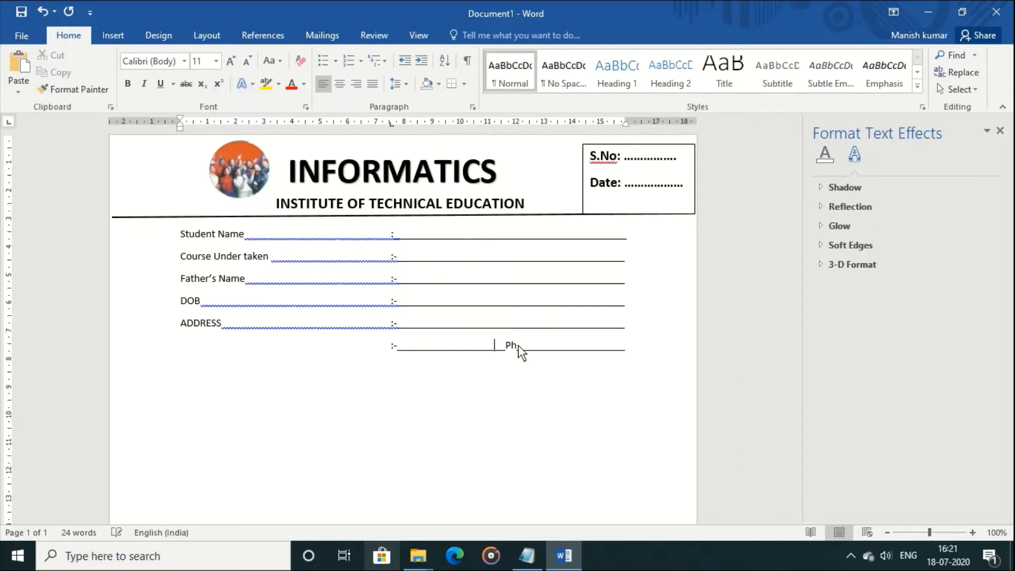
key(Right)
key(Right)
key(Right)
key(Right)
key(Right)
key(Right)
key(Right)
key(Right)
key(Right)
key(Right)
key(Right)
key(Right)
key(Right)
key(Right)
key(Right)
key(Right)
key(Right)
key(Right)
key(Right)
key(Right)
key(Right)
key(Right)
key(Right)
Add the 'SUMMARY OF QUALIFICATION :-' heading with a new line at the left margin
text(SUMMARY OF QU)
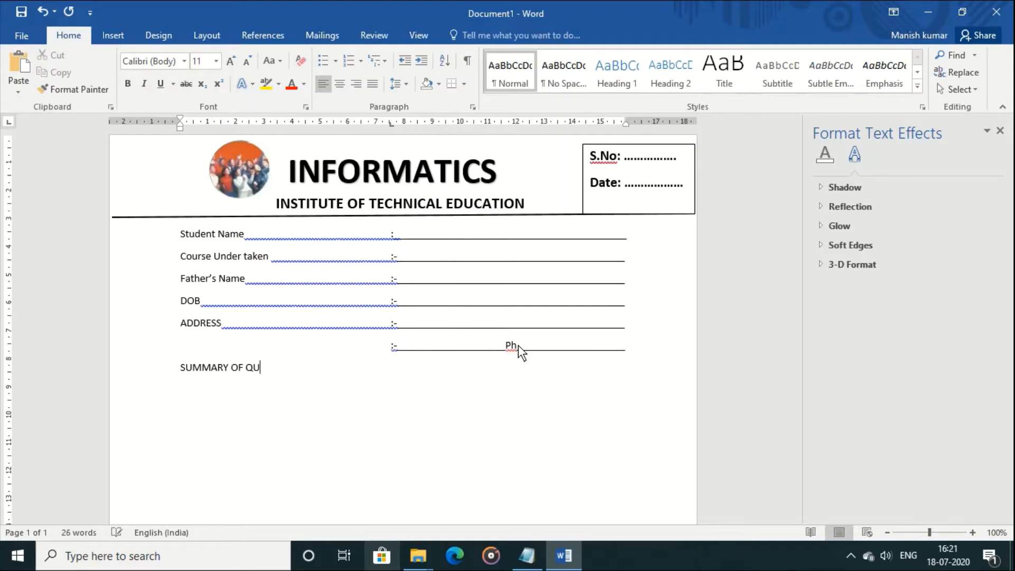
text(ALIFICATION)
key(Tab)
text(:-)
key(Return)
key(BackSpace)
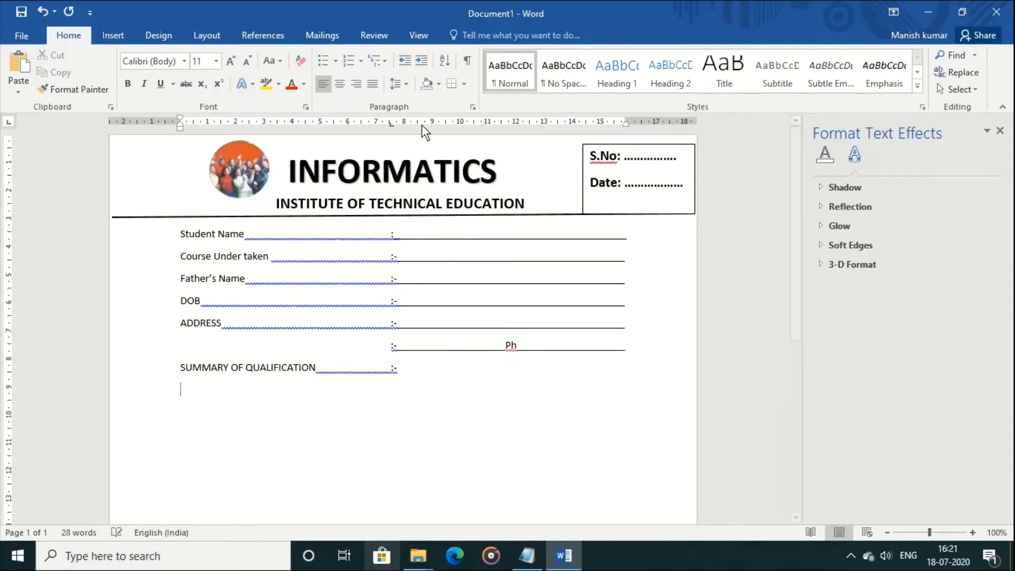
Insert a 5-column, 4-row table below the qualification heading
click(114, 33)
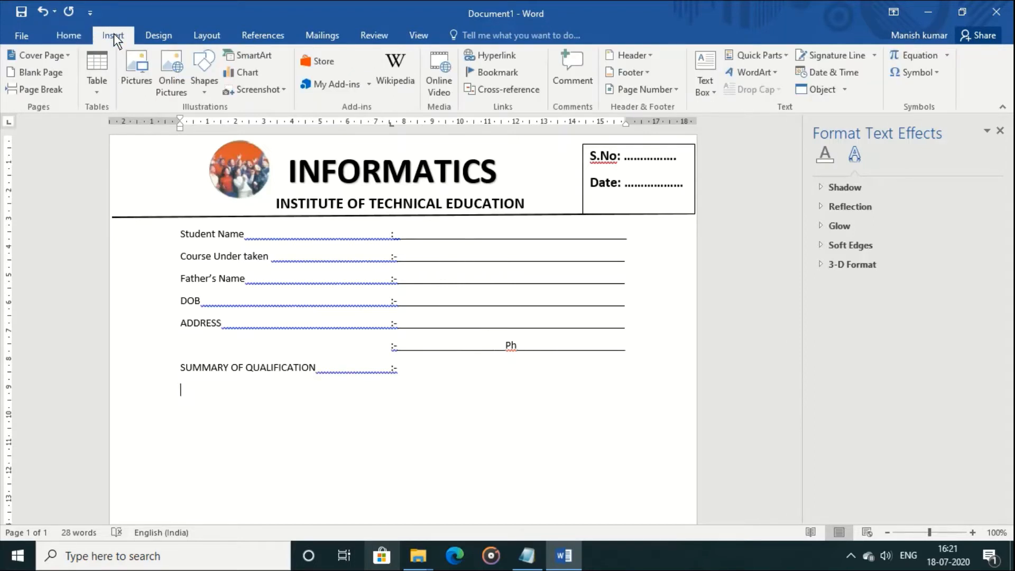
click(102, 90)
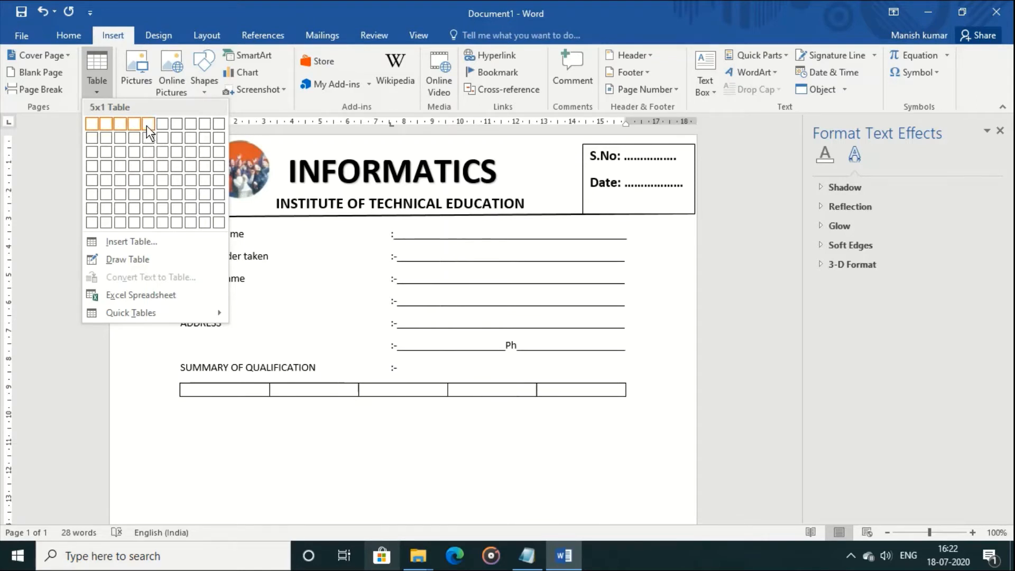
click(148, 165)
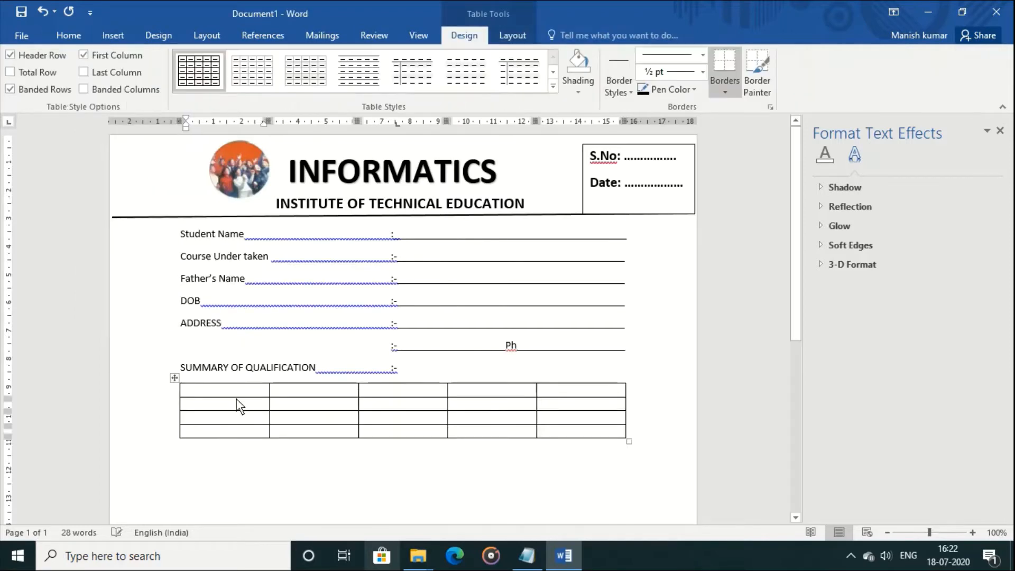
Fill the header row with Degree, College/School, University/Board, Year Of Pass and Percentage(%)
text(Degree)
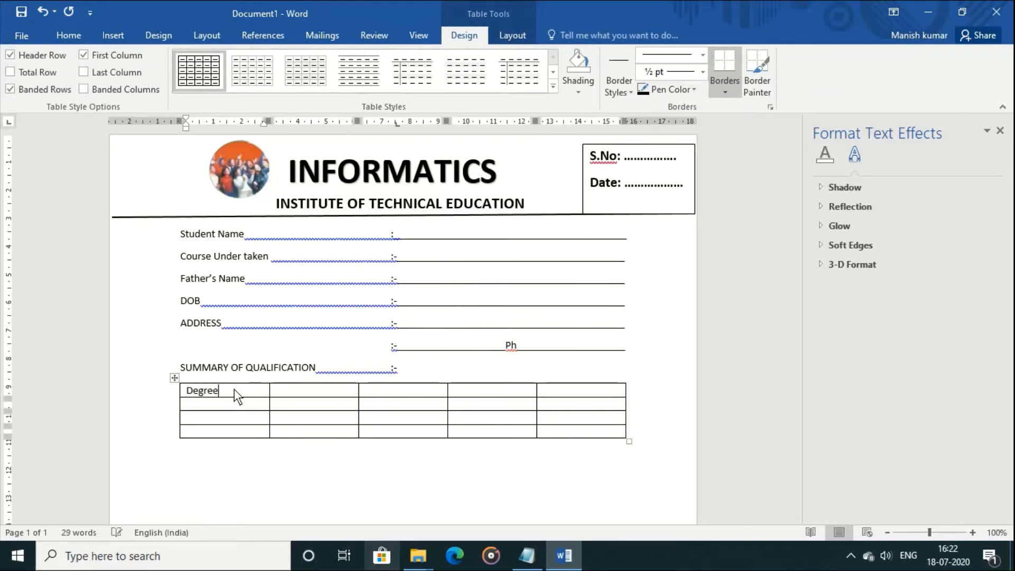
key(Tab)
text(College/)
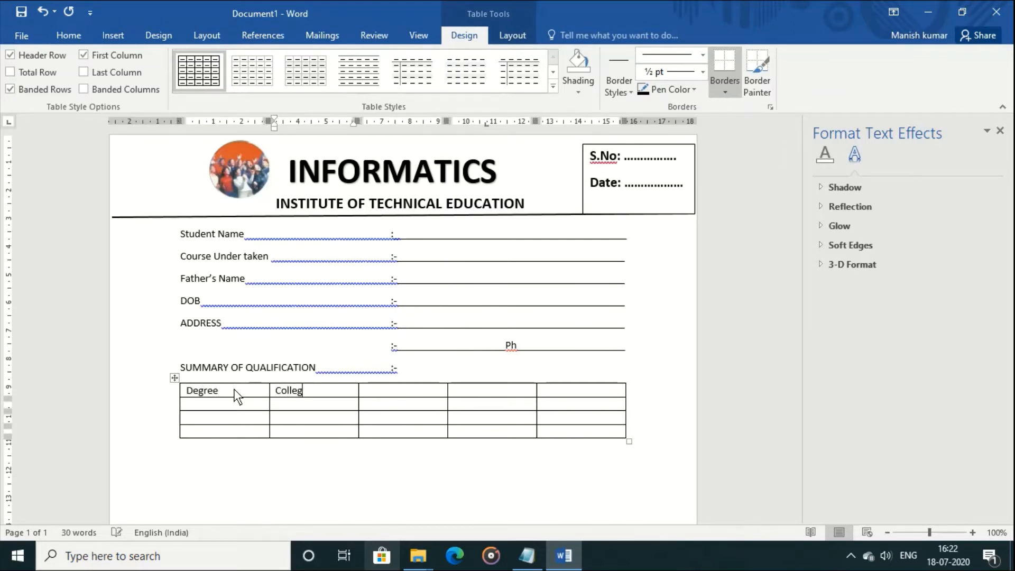
text(School)
key(Tab)
text(U)
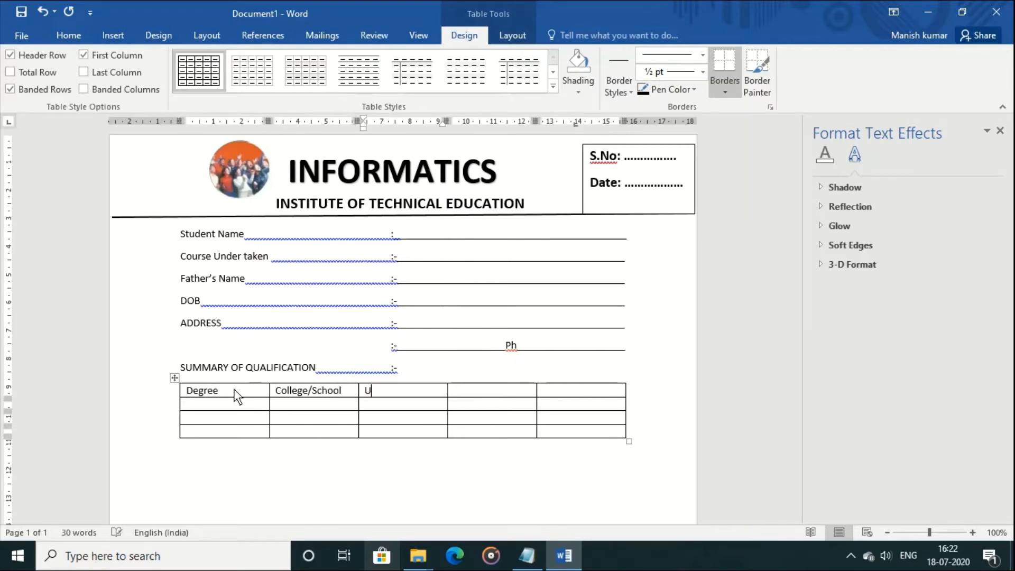
text(niversity/Board)
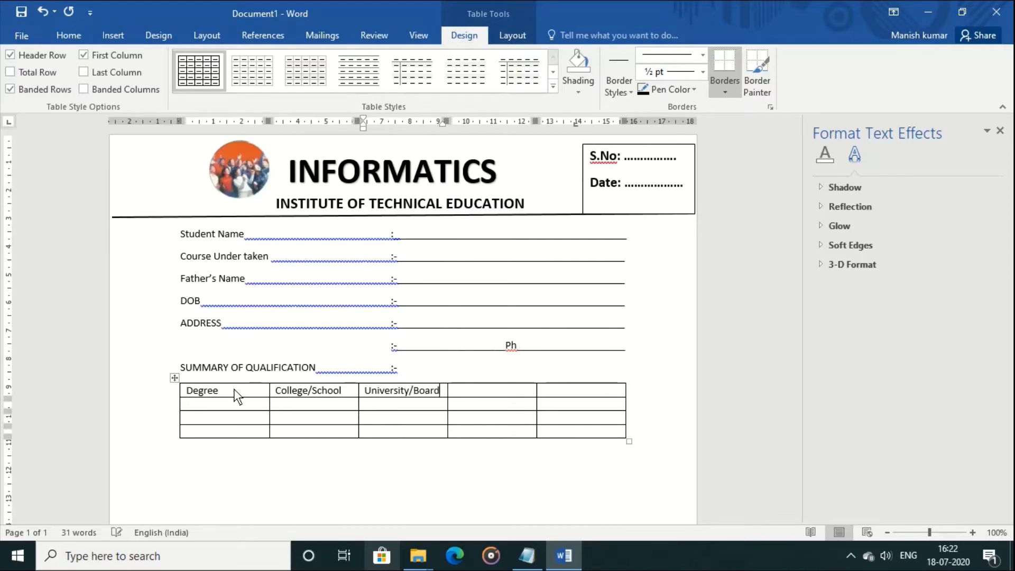
key(Tab)
text(Year OF P)
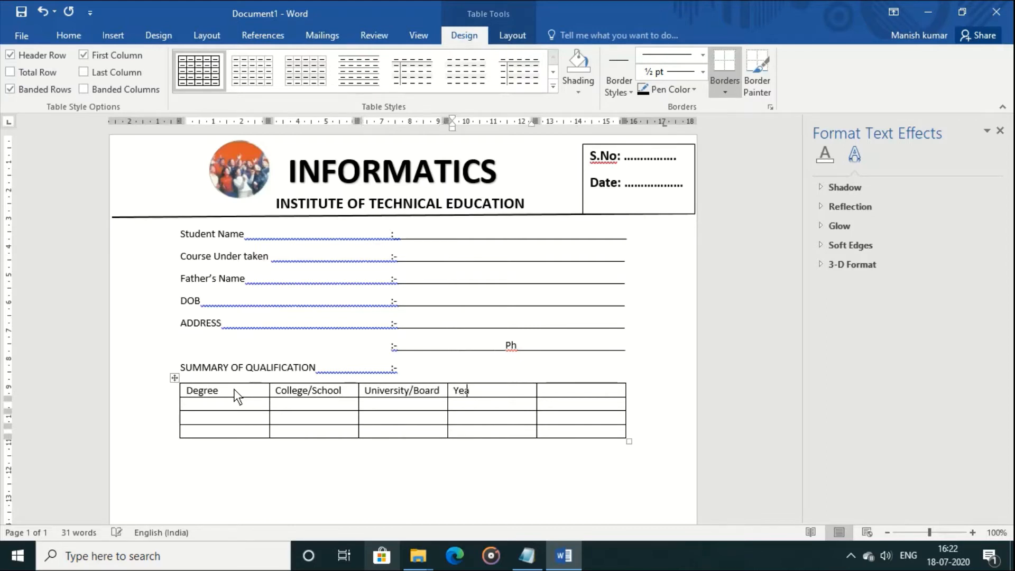
key(BackSpace)
key(BackSpace)
key(BackSpace)
text(f Pass)
key(Tab)
text(Percentage)
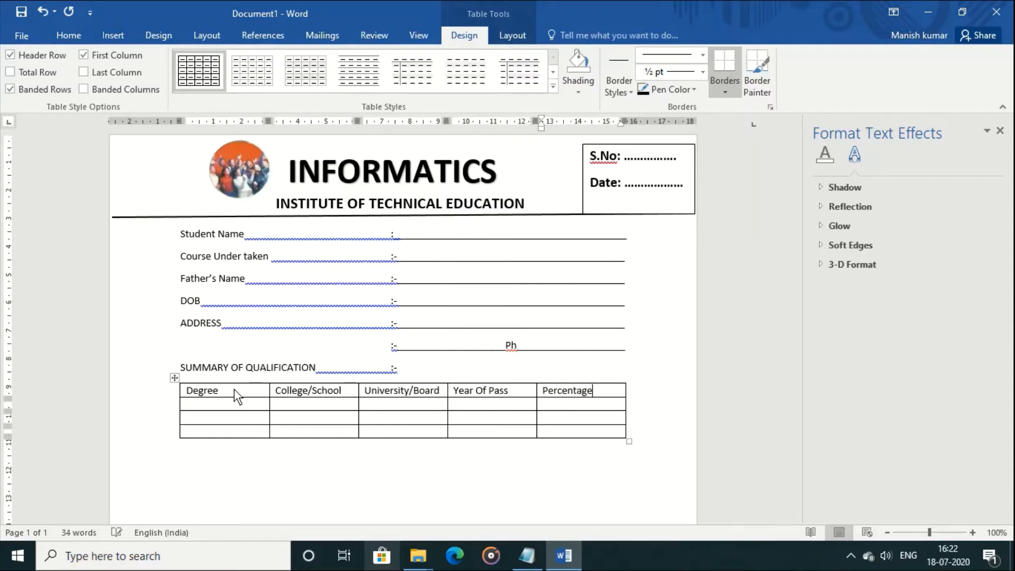
text((%))
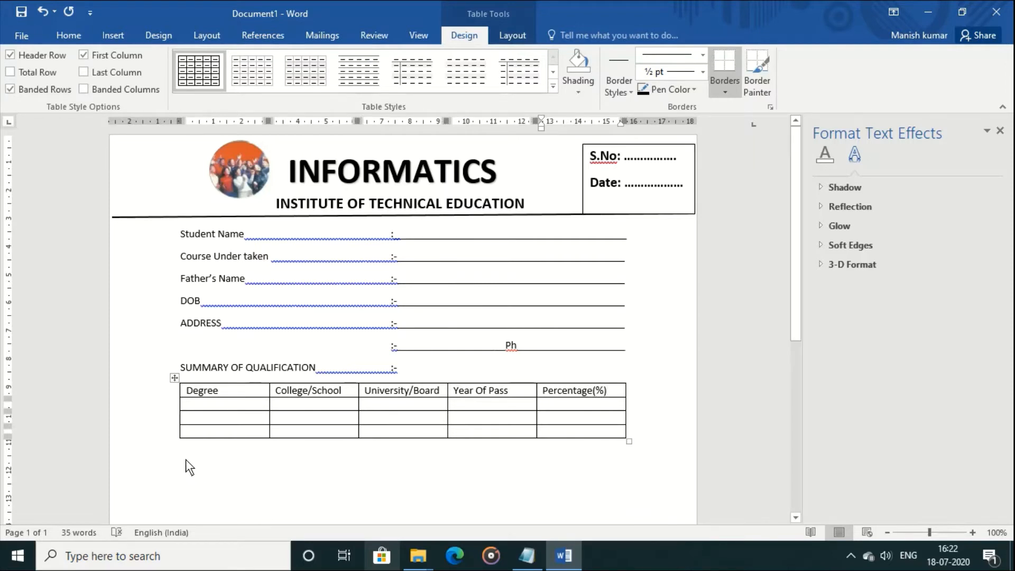
click(188, 467)
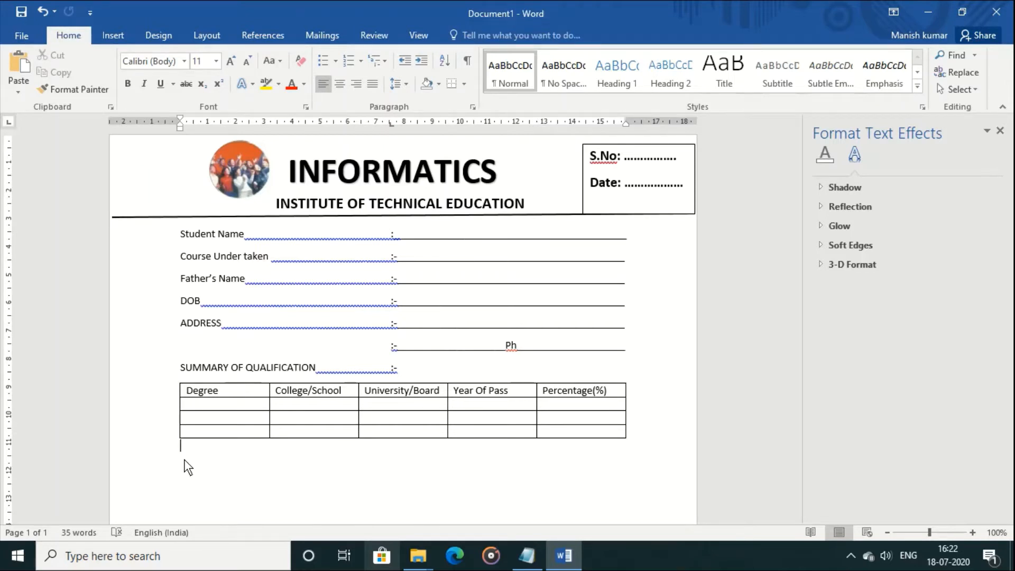
Add the Professional Qualification label followed by the pasted ':-' underline
text(Professional Qualici)
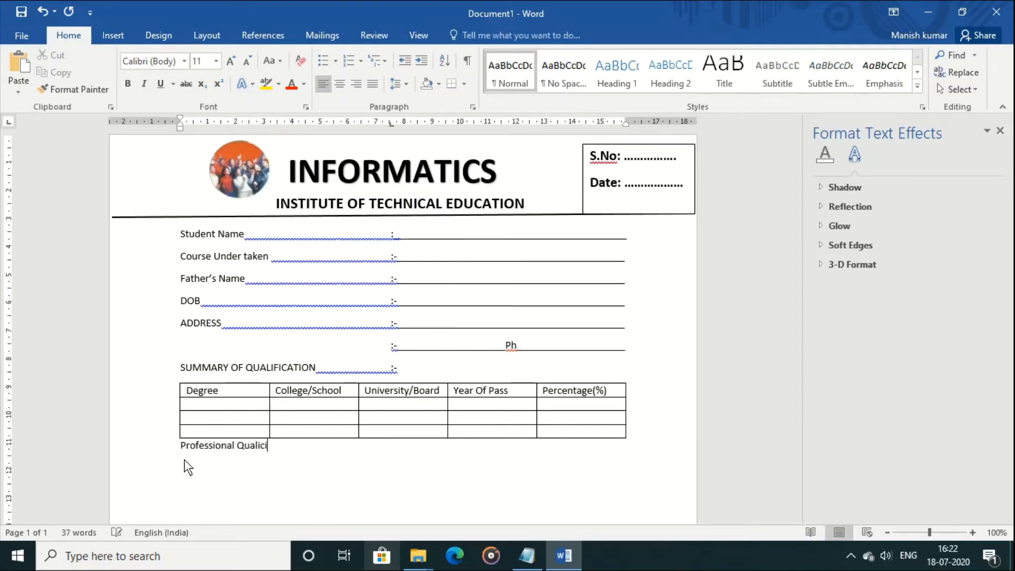
text(at)
key(BackSpace)
key(BackSpace)
key(BackSpace)
key(BackSpace)
text(ci)
key(BackSpace)
key(BackSpace)
text(fication)
key(Tab)
text(:-)
key(BackSpace)
key(BackSpace)
text(:-)
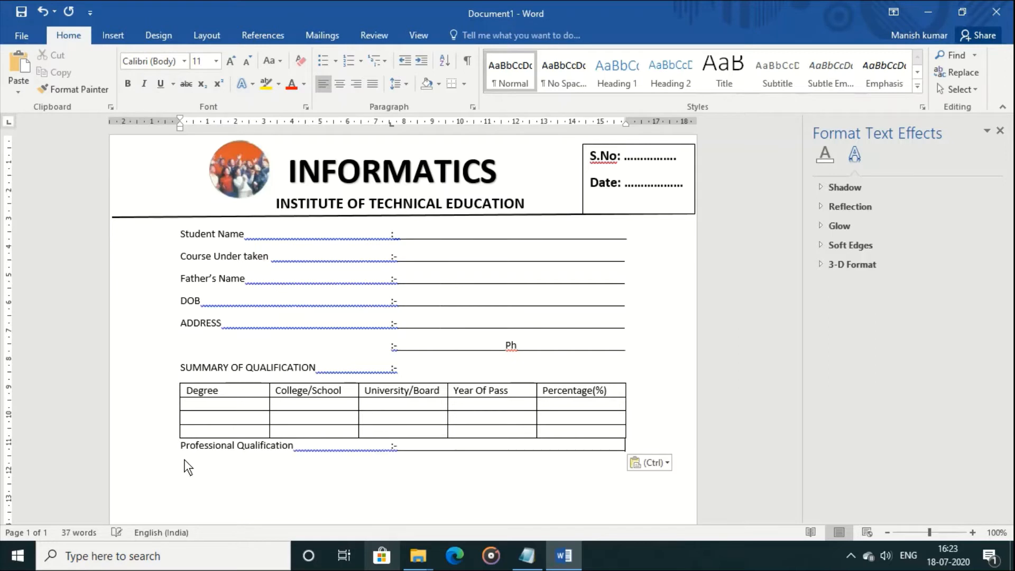
Add the Email Id line with the pasted ':-' underline
click(187, 467)
text(Email Id)
key(Tab)
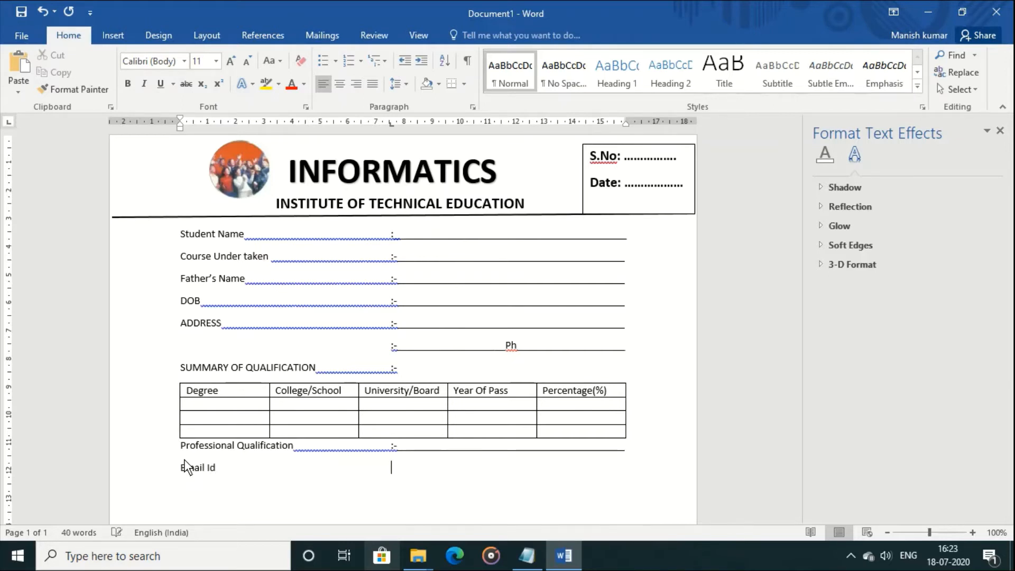
text(:-)
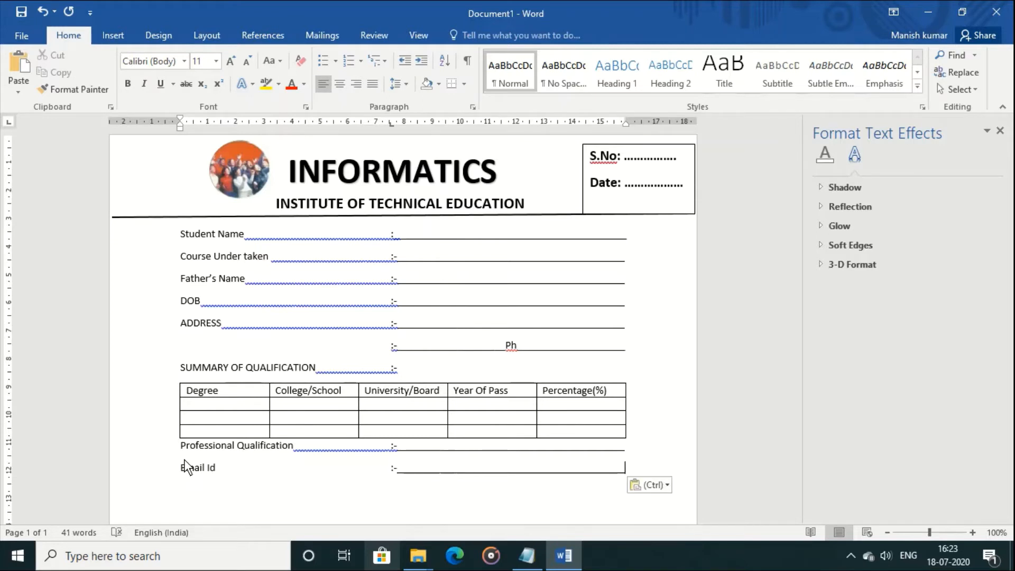
Go back to the DOB underline and shorten it to make room
key(Up)
key(Up)
key(Up)
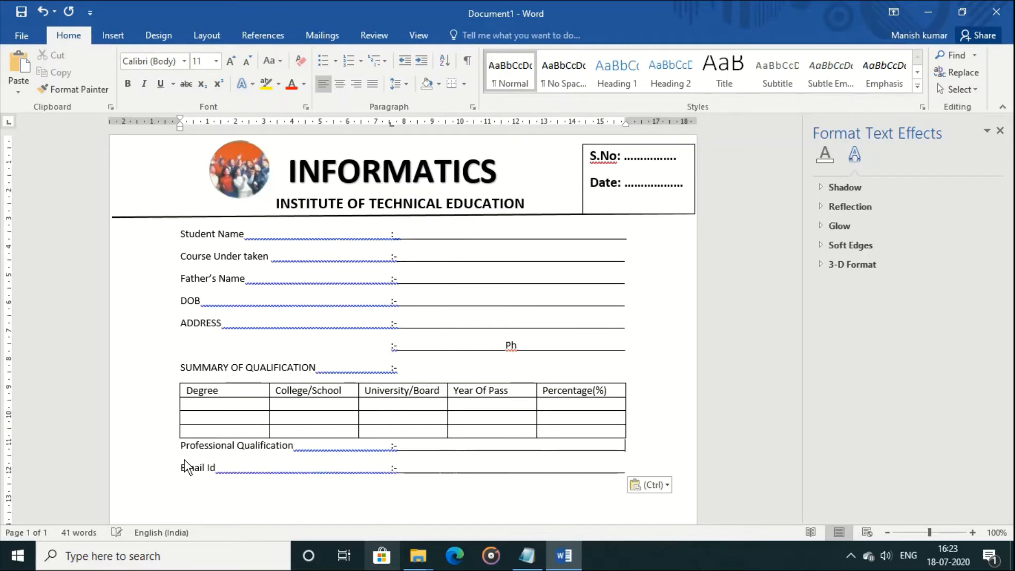
key(Up)
key(Up)
key(Up)
key(Up)
key(Up)
key(Up)
key(Left)
key(Left)
key(Left)
key(Left)
key(Left)
key(Left)
key(Left)
key(Left)
key(Left)
key(Left)
key(Left)
key(Left)
key(Left)
key(Left)
key(Left)
key(Left)
key(Left)
key(Left)
key(Left)
key(Left)
key(Left)
key(Left)
key(Left)
key(BackSpace)
Type DD, MM and YYYY placeholders into the DOB underline
text(DD)
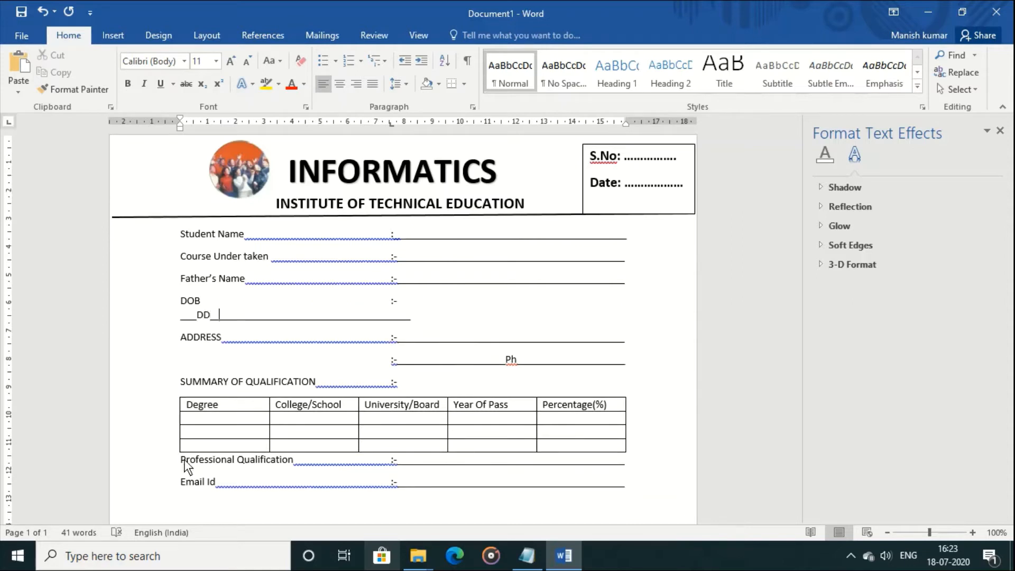
key(Right)
key(Right)
key(Right)
key(Right)
key(Right)
key(Right)
key(Right)
key(Right)
key(Right)
key(Right)
key(Right)
key(Right)
key(Right)
key(Right)
key(Right)
text(MM)
key(Right)
key(Right)
key(Right)
key(Right)
key(Right)
key(Right)
key(Right)
key(Right)
key(Right)
key(Right)
key(Right)
key(Right)
key(Right)
key(Right)
key(Right)
key(Right)
text(YYYY)
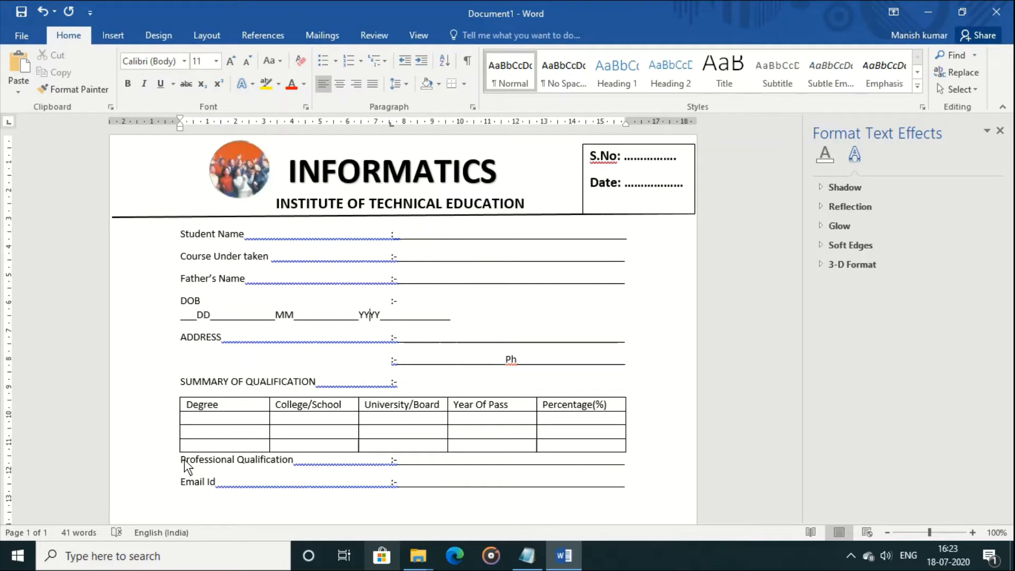
Trim surplus underscores so the DOB date stays on one line
key(Right)
key(Right)
key(Right)
key(Right)
key(Right)
key(Right)
key(Right)
key(Right)
key(Right)
key(Right)
key(Right)
key(Right)
key(Right)
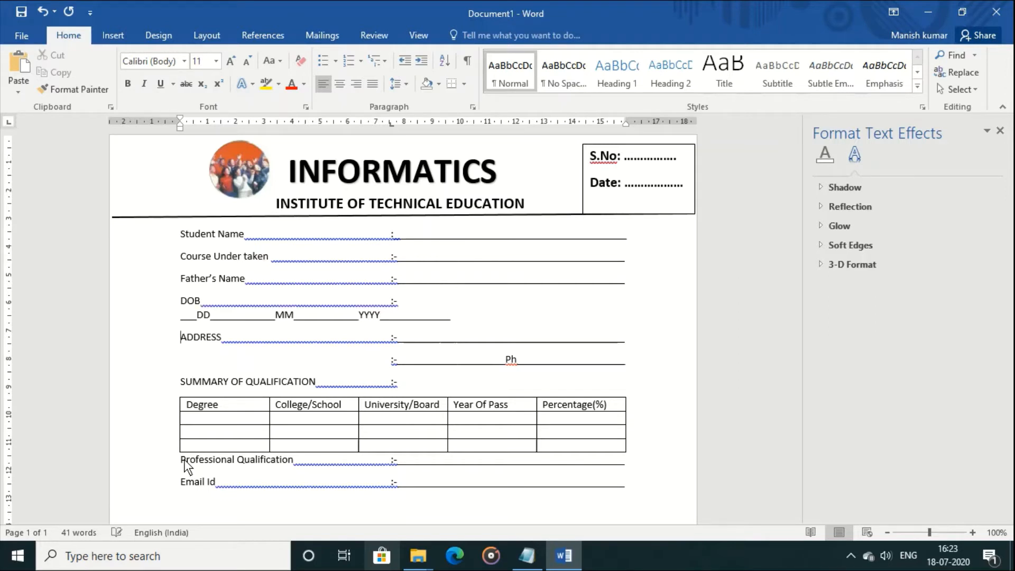
key(Left)
key(BackSpace)
key(BackSpace)
key(BackSpace)
key(BackSpace)
key(BackSpace)
key(BackSpace)
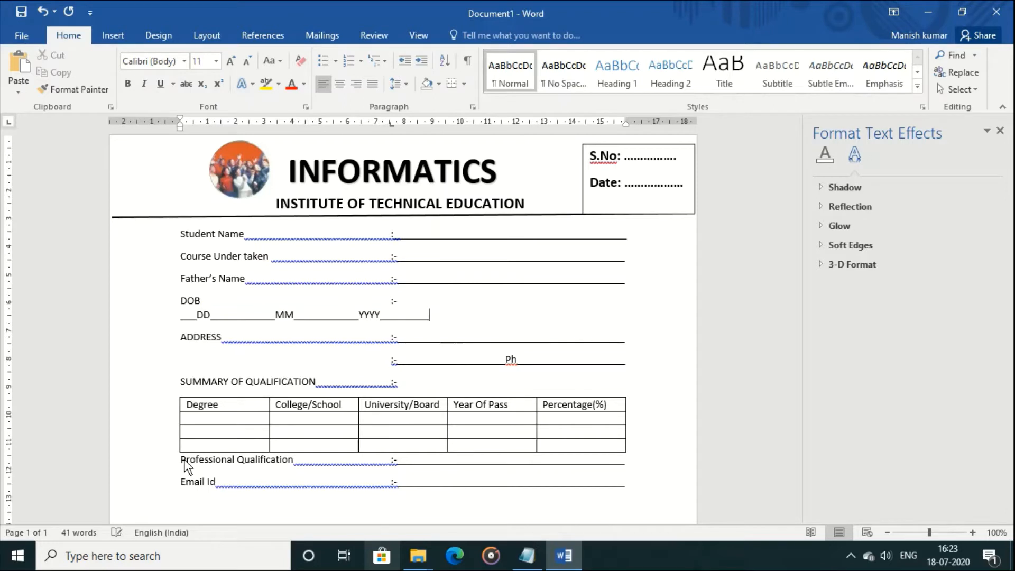
key(BackSpace)
key(BackSpace)
key(Left)
key(Left)
key(Left)
key(Left)
key(Left)
key(Left)
key(Left)
key(Left)
key(Left)
key(Left)
key(BackSpace)
key(BackSpace)
key(BackSpace)
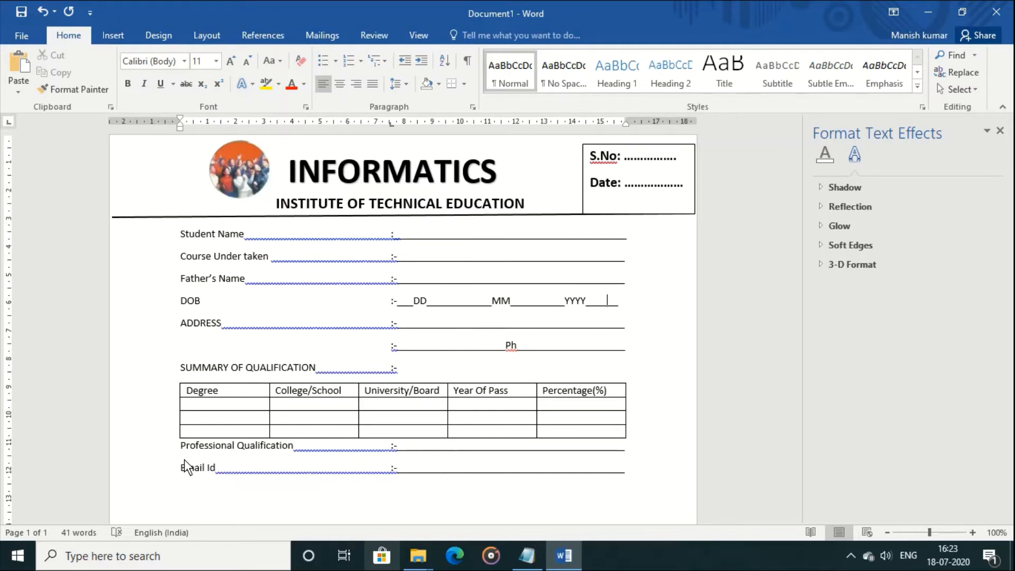
text(__)
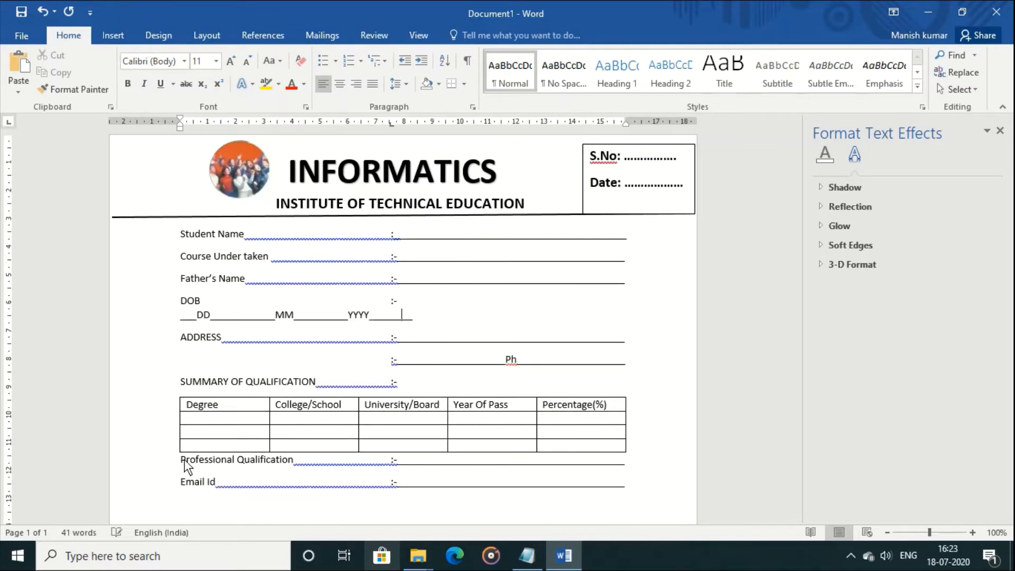
key(BackSpace)
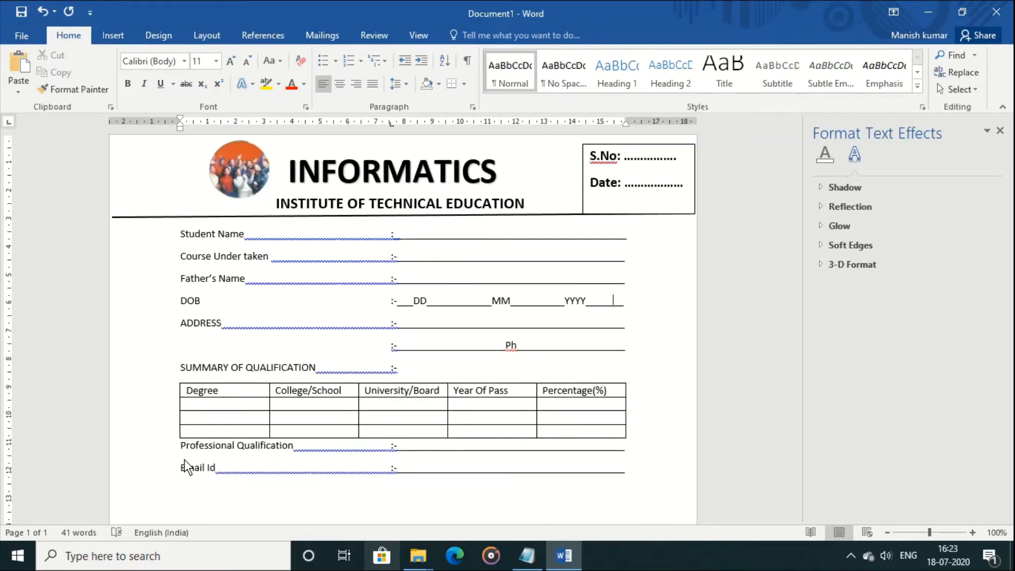
key(Down)
key(Down)
key(Down)
key(Down)
key(Down)
key(Down)
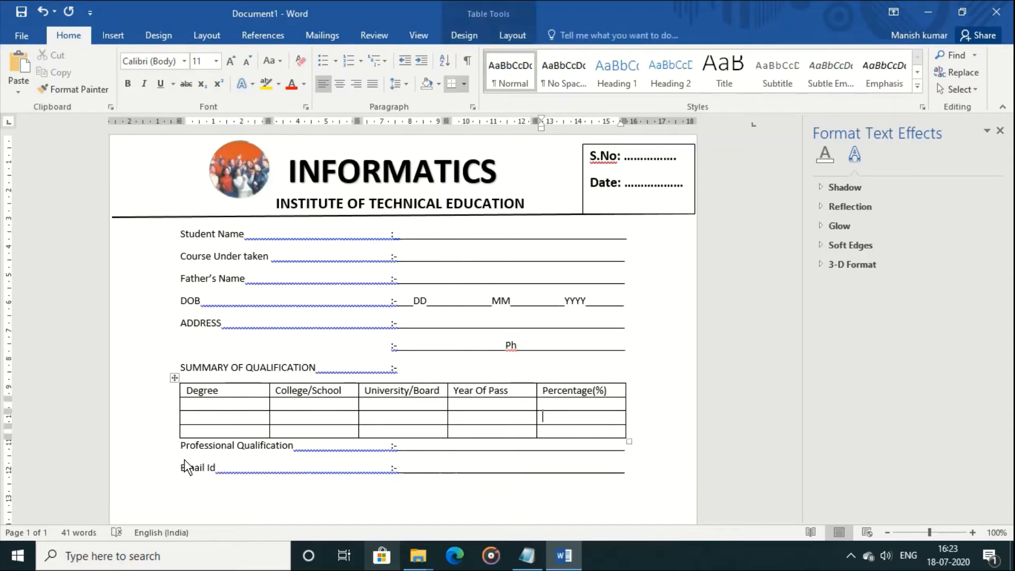
key(Down)
key(Down)
key(Down)
key(Down)
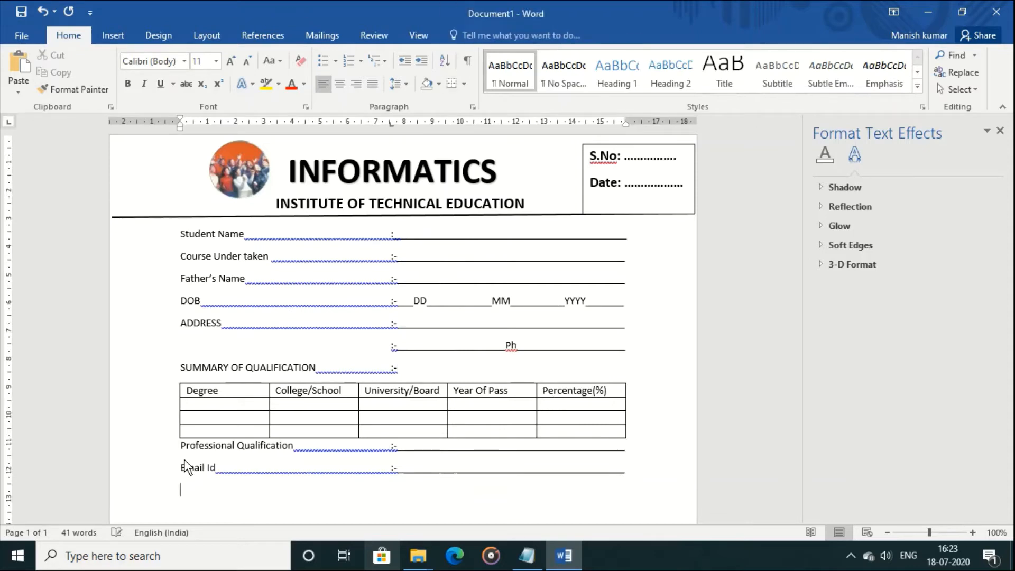
Add a dashed 'CUT IT FROM HERE' tear line below Email Id
key(Return)
text(----------------------------------------------------------------cut)
key(BackSpace)
key(BackSpace)
key(BackSpace)
key(BackSpace)
text(CUT IT FROM HERE )
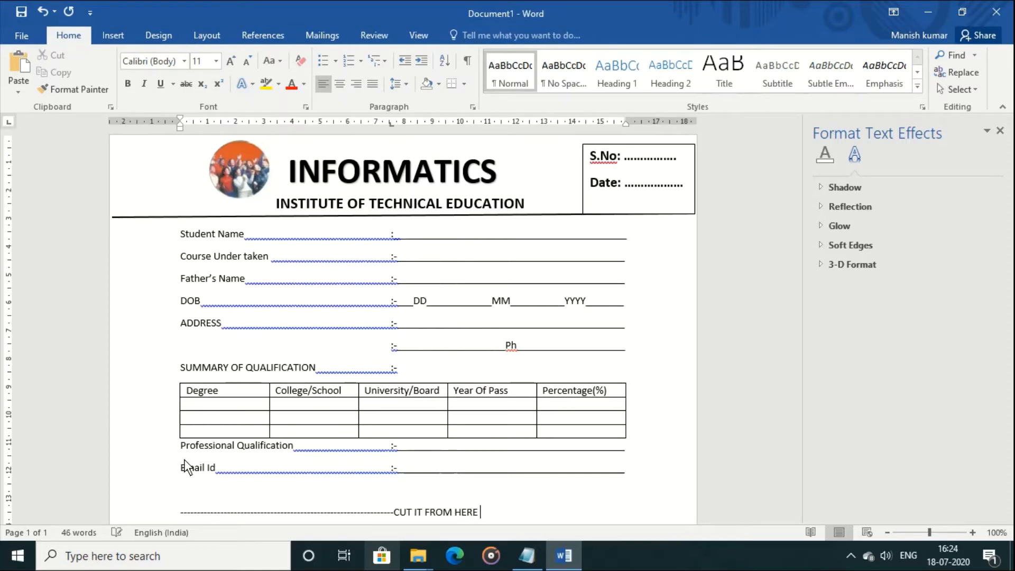
text(-------------------------------------------)
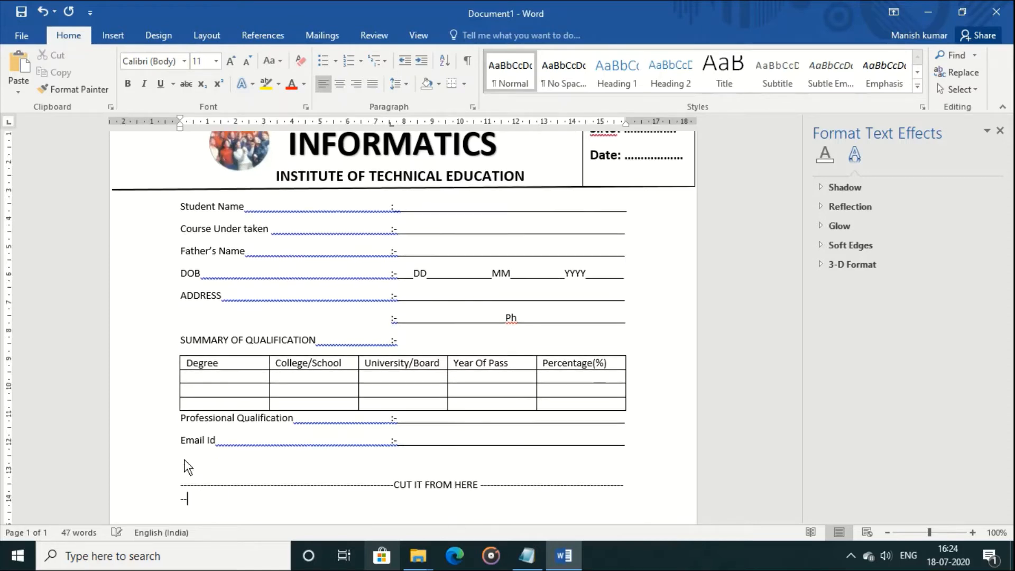
key(BackSpace)
key(BackSpace)
key(BackSpace)
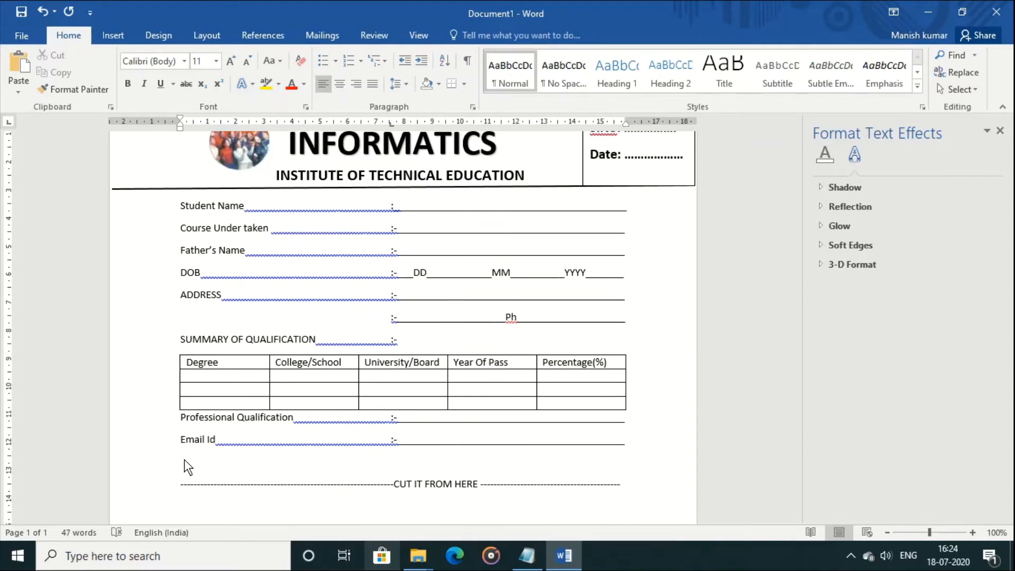
text(-)
key(Return)
key(Return)
key(Return)
Type the 'OFFICE USE ONLY' heading beneath the cut line
key(Up)
key(Up)
key(Up)
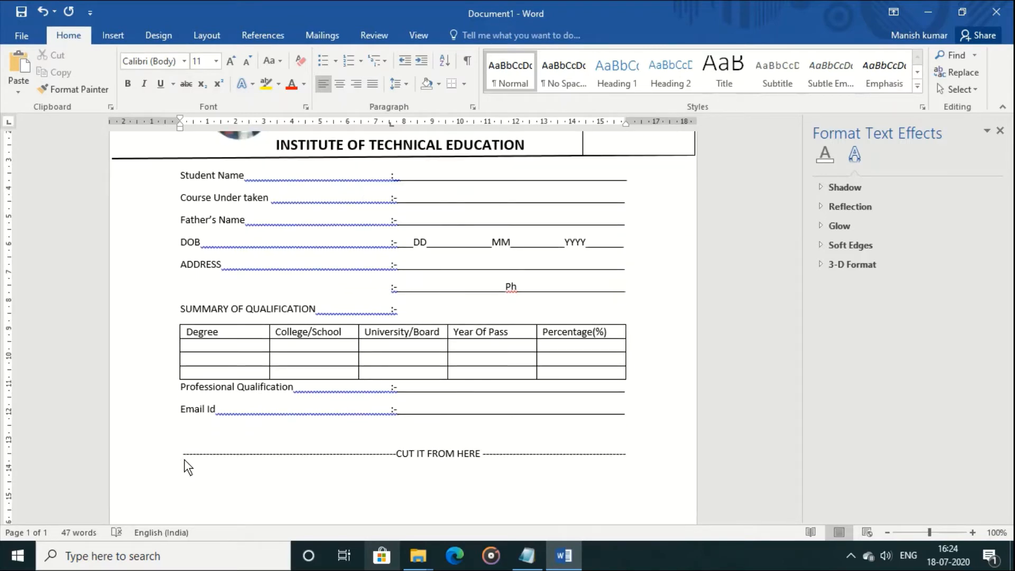
text(OFFICE USER)
key(BackSpace)
text(ONLY)
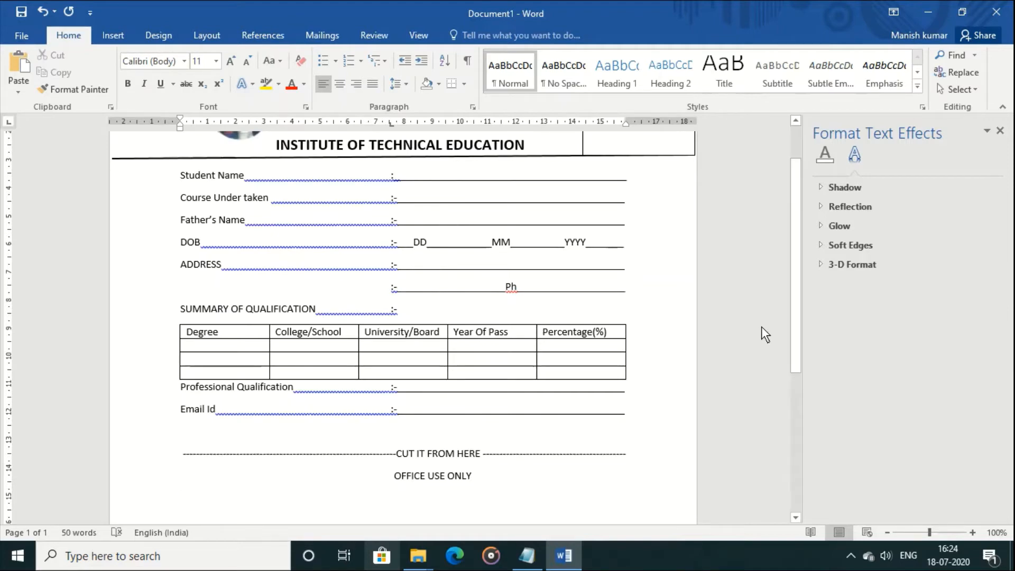
drag(794, 326, 797, 392)
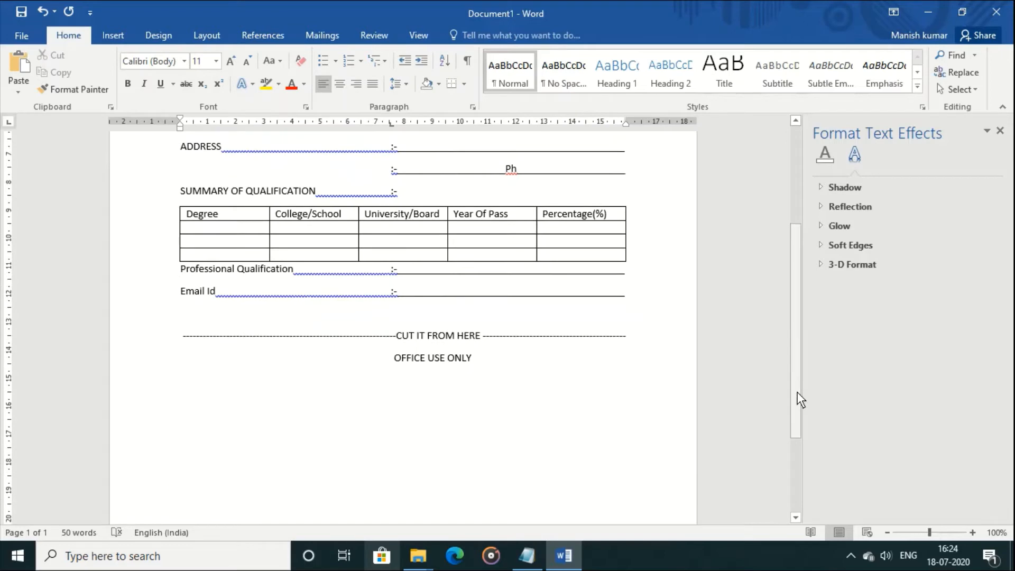
Draw a 'Student Photograph' text box below OFFICE USE ONLY
click(124, 35)
click(704, 90)
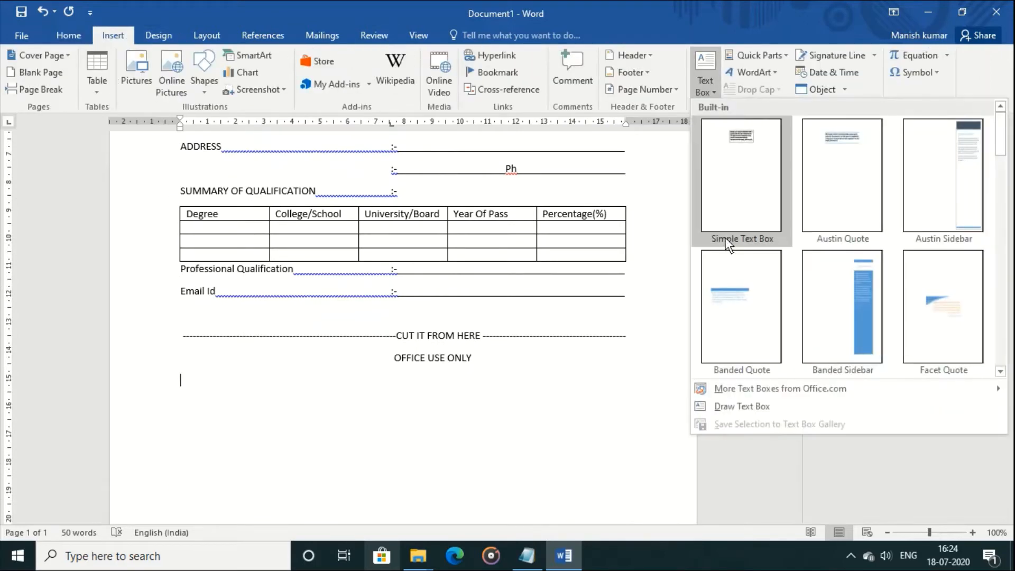
click(748, 403)
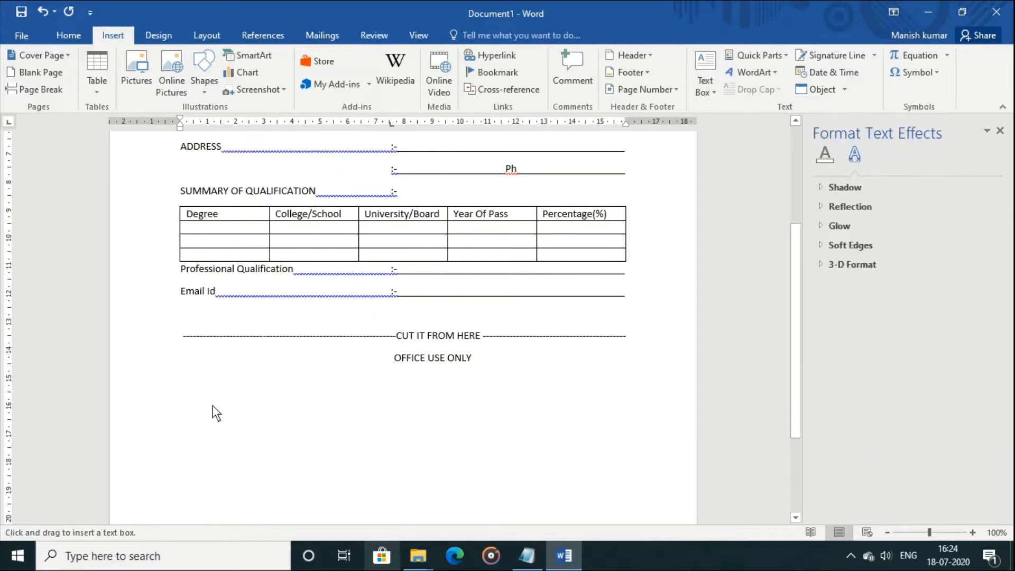
mouse_move(181, 382)
mouse_down()
mouse_move(314, 476)
mouse_move(316, 488)
mouse_move(304, 489)
mouse_up()
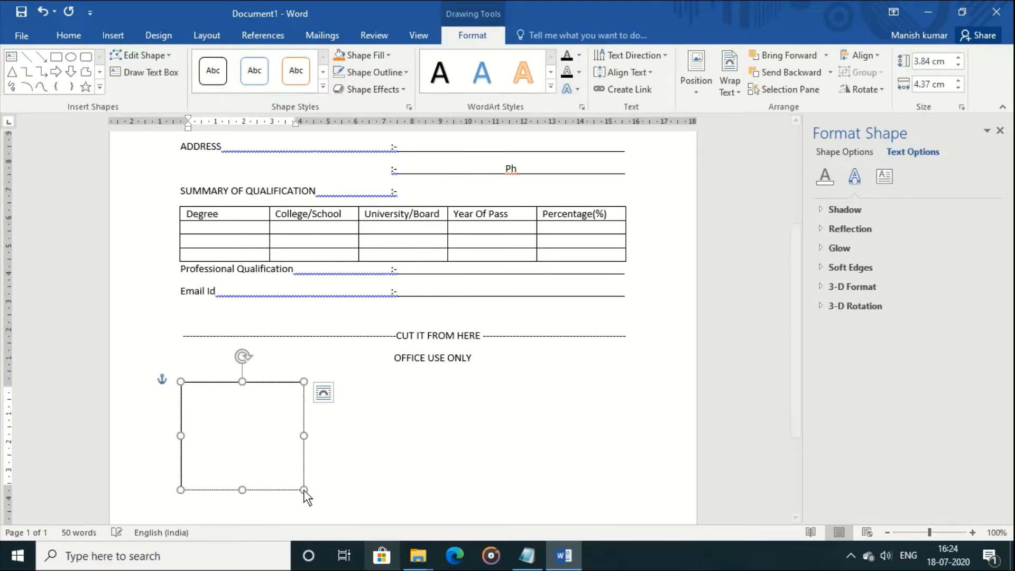
text(Student Photograp)
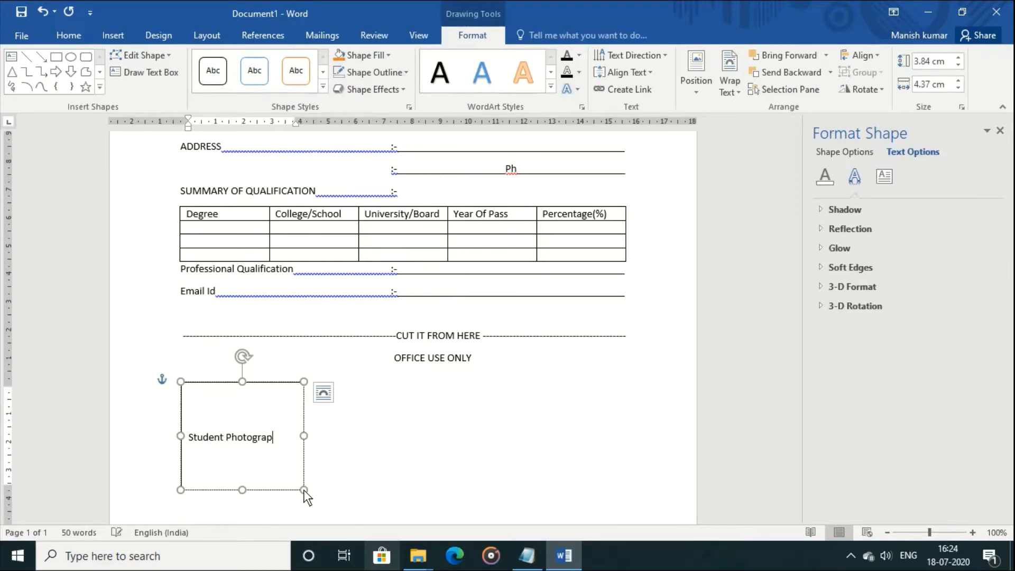
text(h)
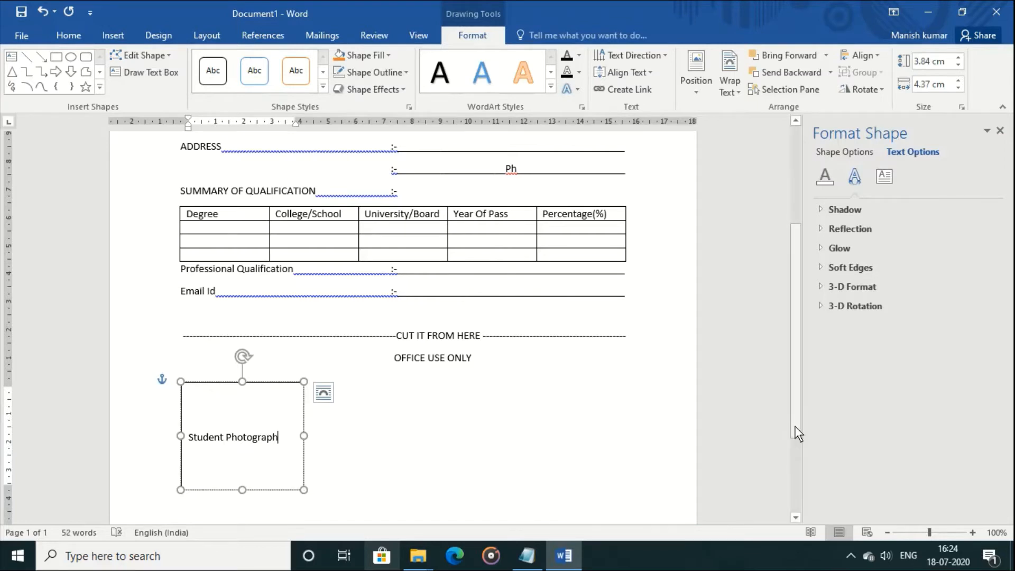
drag(794, 426, 792, 454)
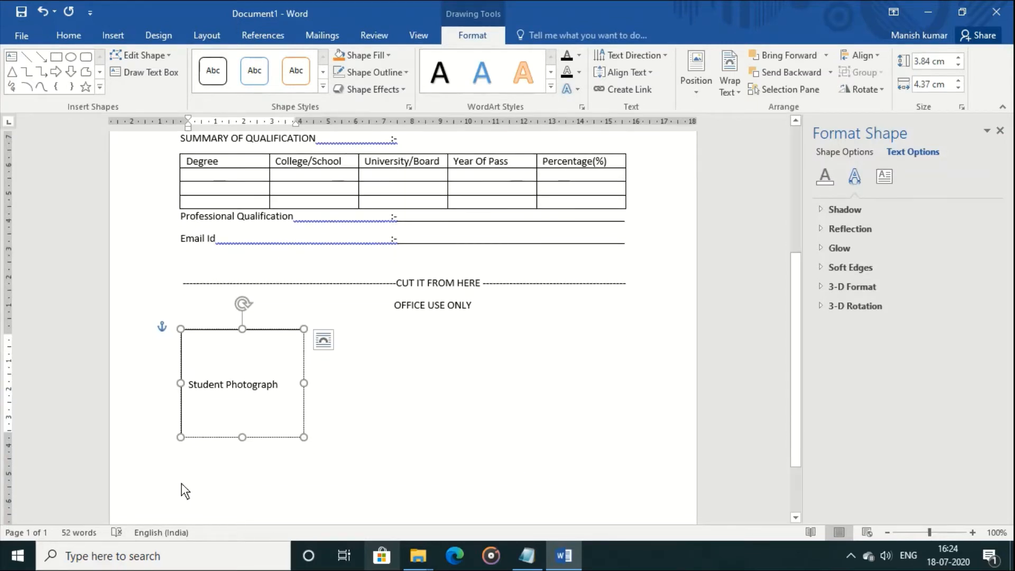
Add an indented 'Student Signature' label under the photo box
click(181, 477)
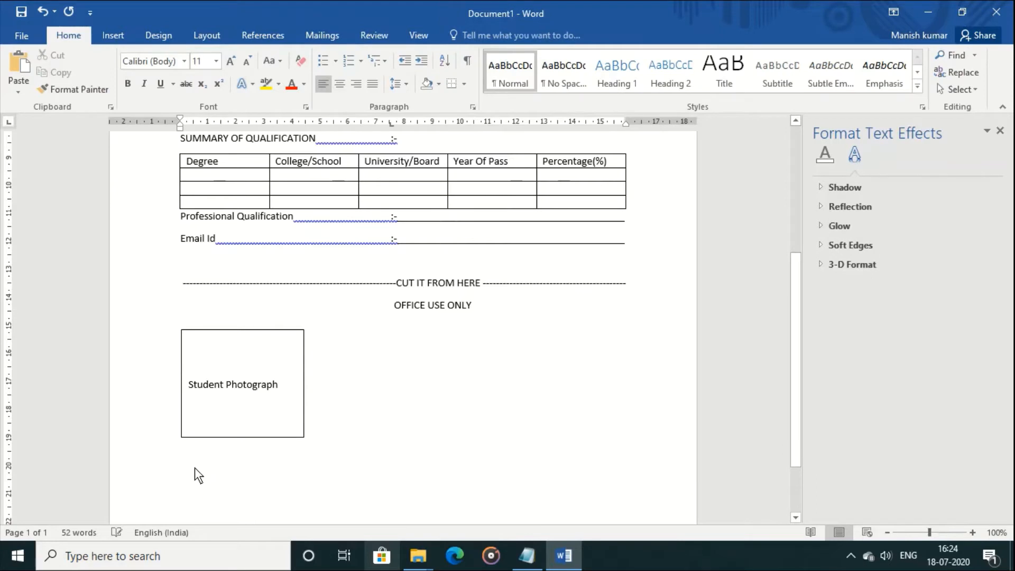
text(Studen)
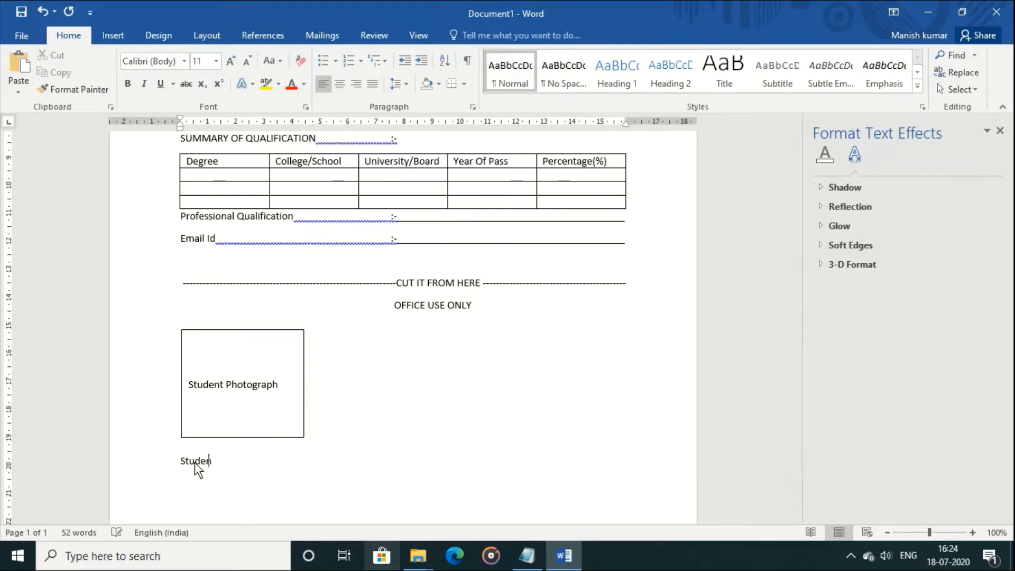
text(t Signature)
key(Up)
key(Up)
key(Up)
key(Up)
key(Up)
key(Up)
key(Left)
key(Down)
click(181, 461)
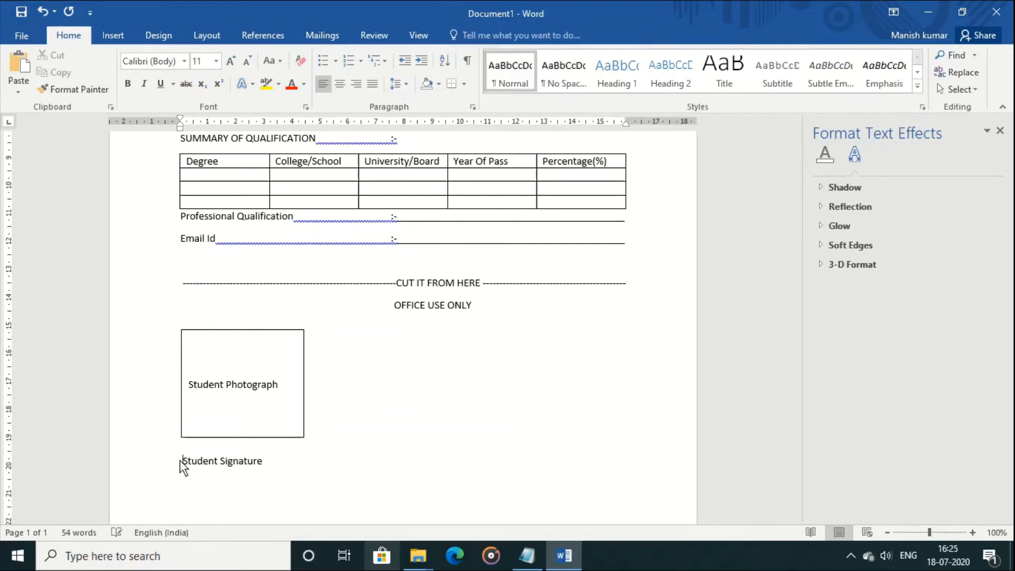
click(522, 371)
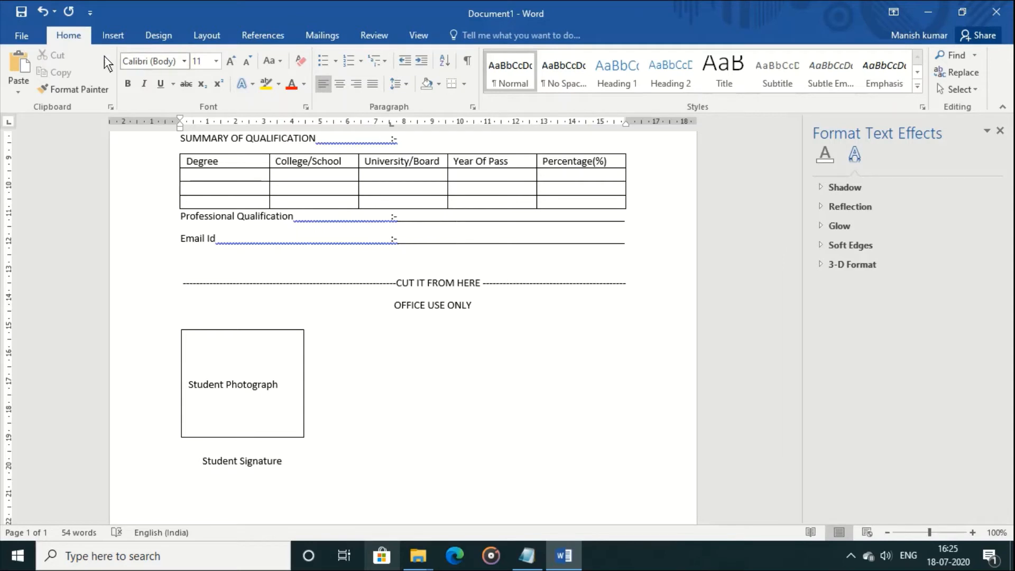
click(116, 33)
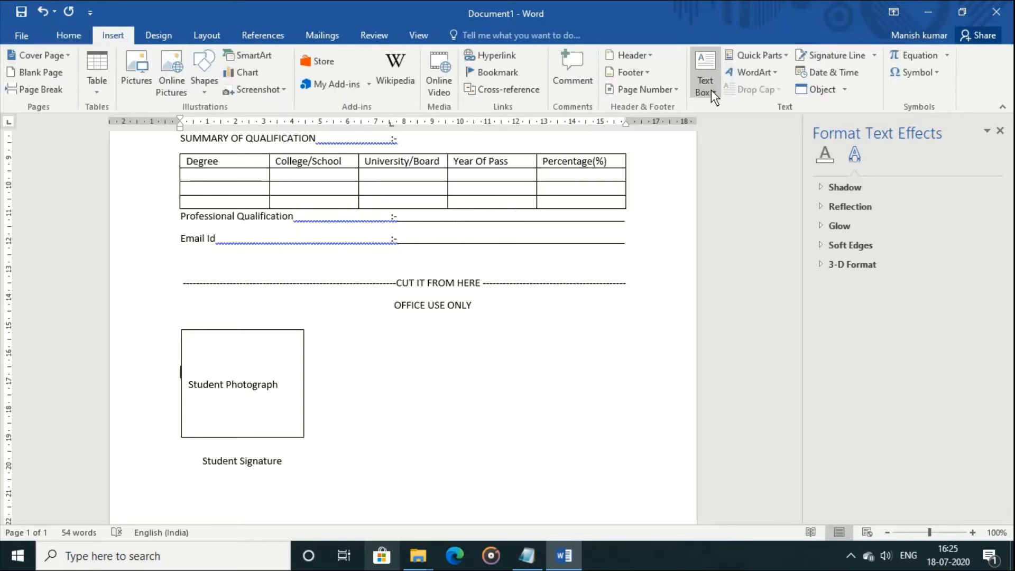
Duplicate the Student Photograph box and place the enlarged copy beside it, below OFFICE USE ONLY
click(275, 337)
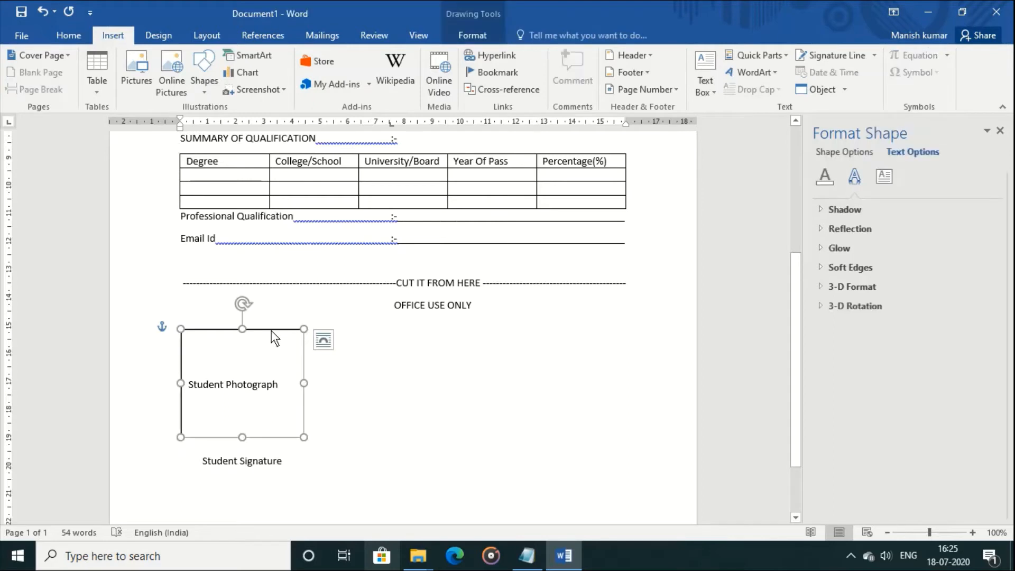
key(ctrl+c)
key(ctrl+v)
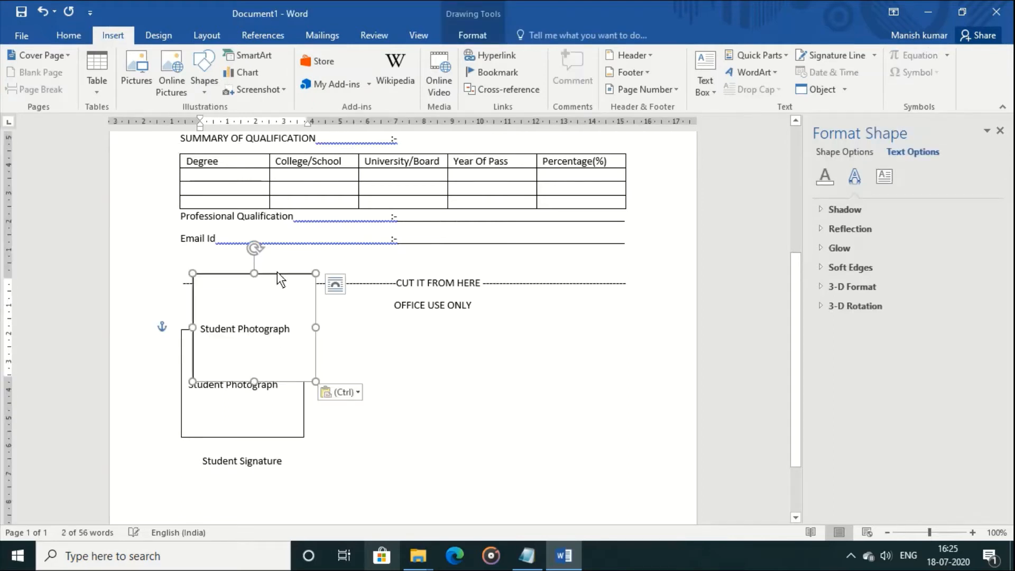
drag(278, 274, 548, 329)
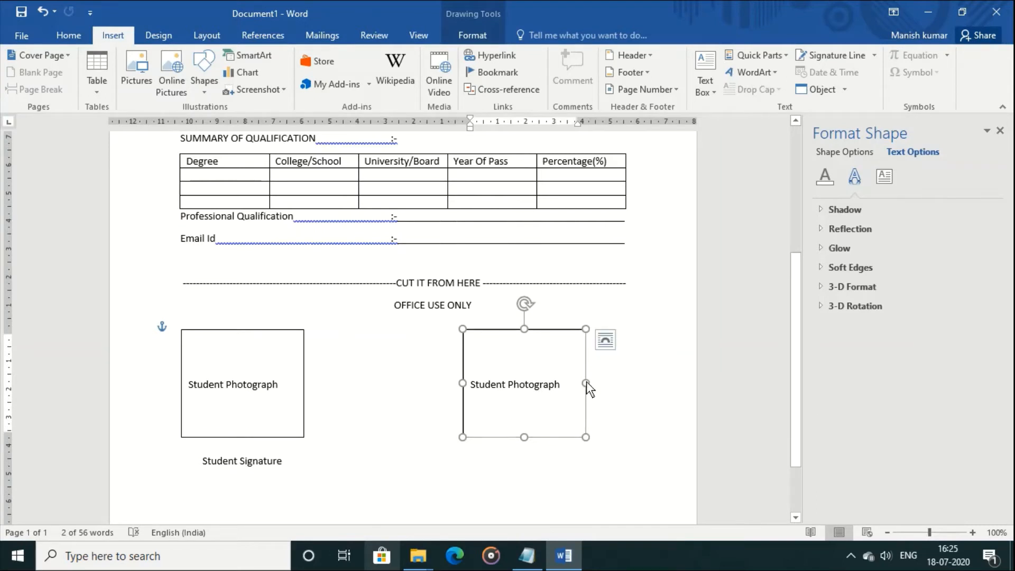
drag(587, 383, 625, 382)
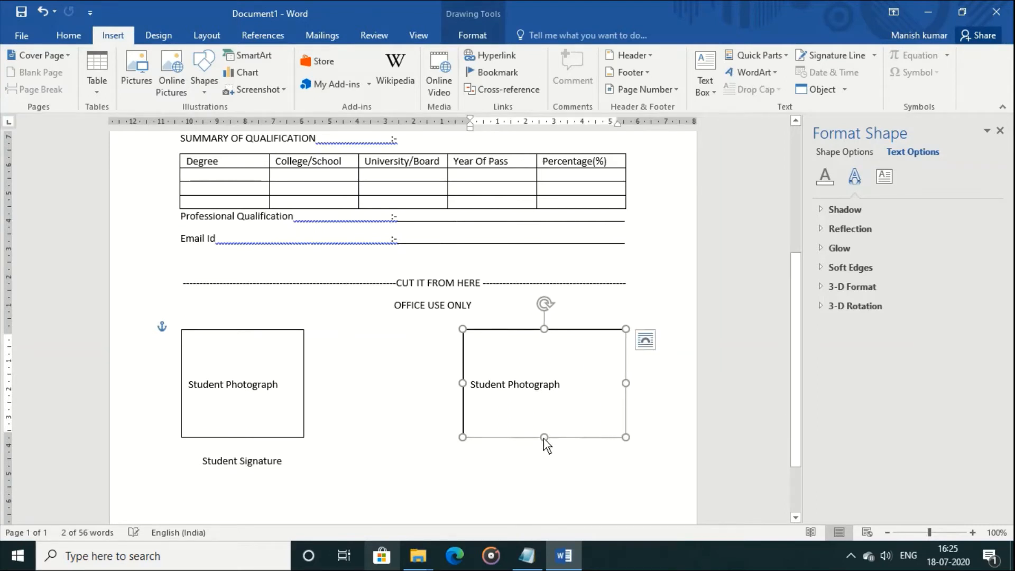
drag(544, 437, 540, 478)
Replace the copy's text with 'TOTAL FEES :-', 'FEES PAID :-' and 'FEES DUES :-' lines and shrink the box to fit
drag(476, 389, 591, 391)
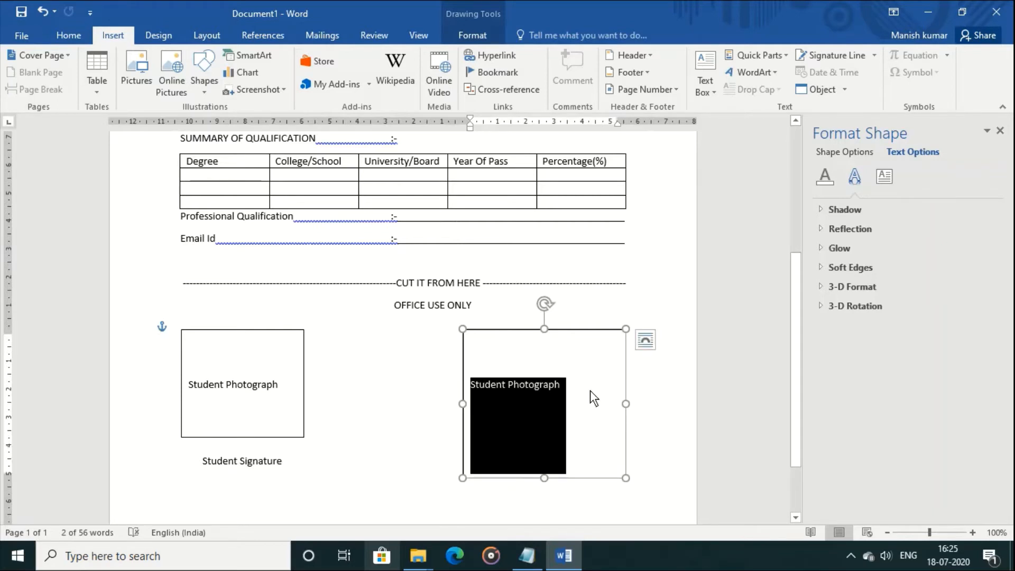
key(BackSpace)
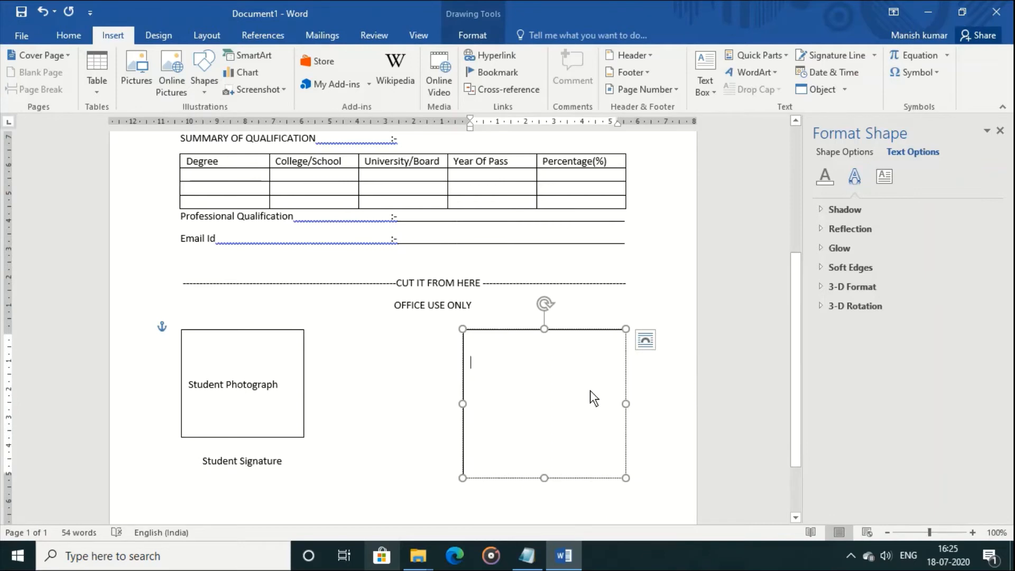
text(COURSE)
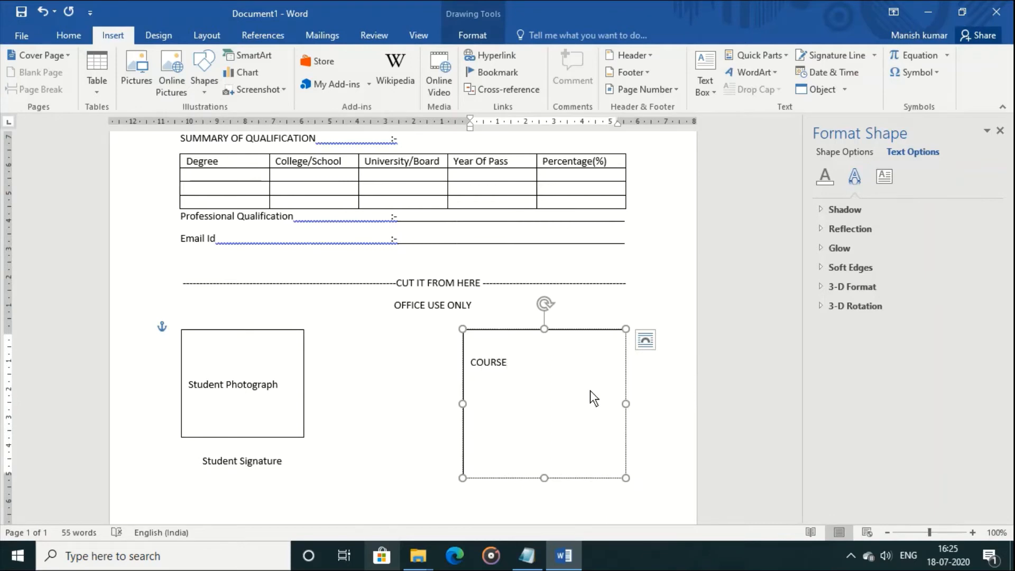
key(BackSpace)
key(BackSpace)
key(BackSpace)
key(BackSpace)
key(BackSpace)
key(BackSpace)
key(BackSpace)
text(TOTAL FEES :-)
key(Return)
text(FEES )
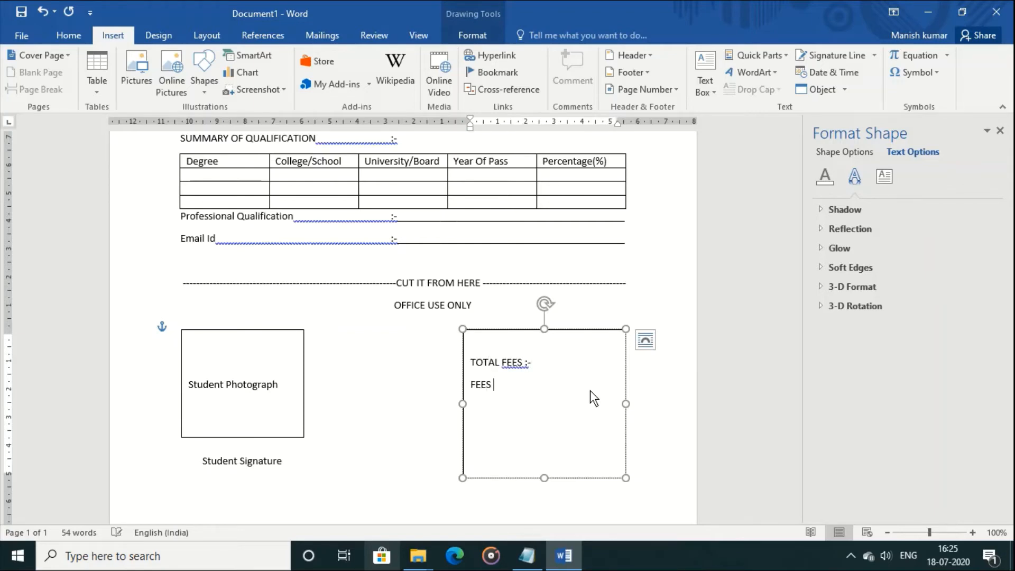
text(PAID  :-)
key(Return)
text(FEES DUES :-)
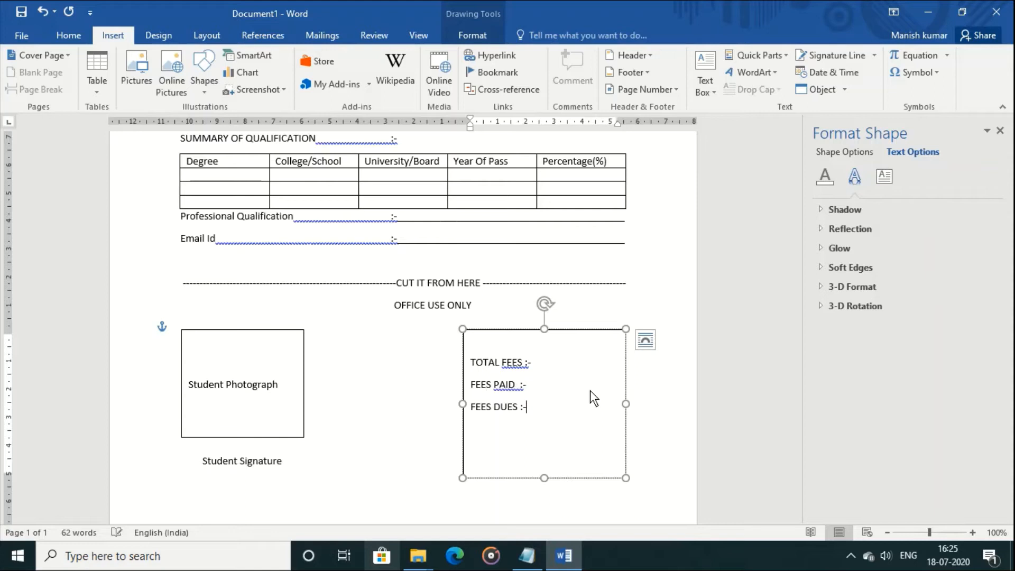
key(Return)
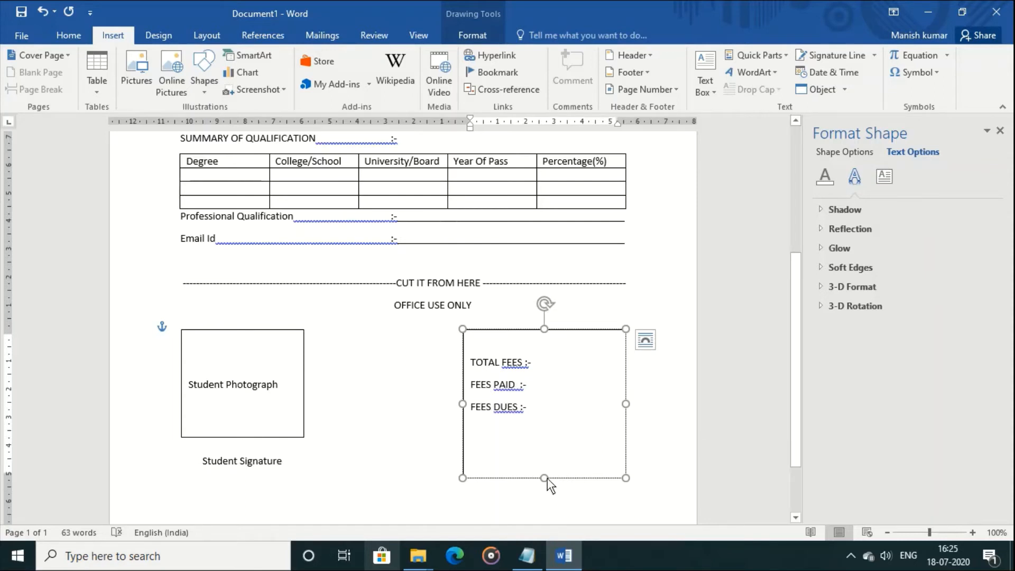
drag(545, 479, 544, 445)
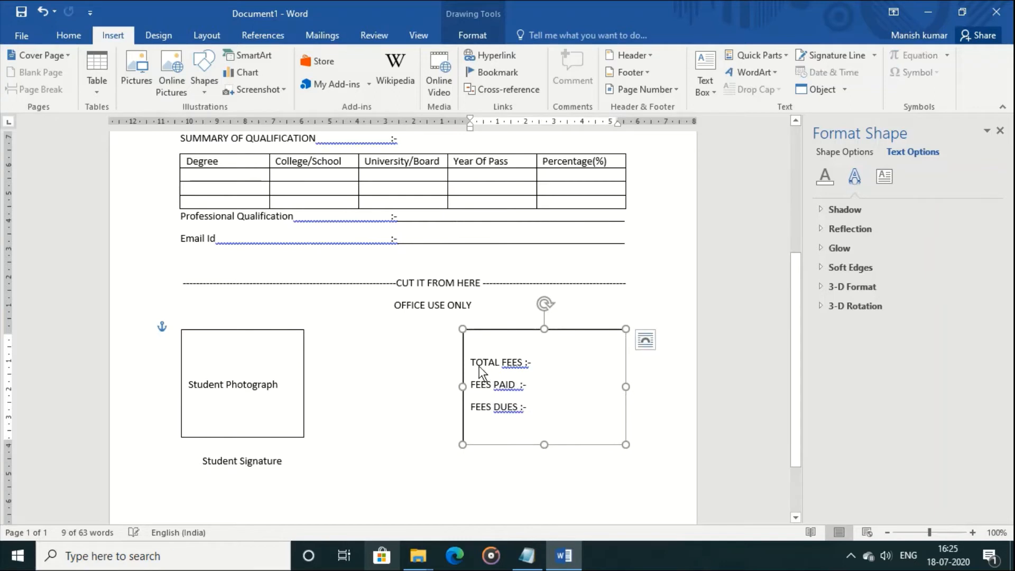
Make the three fee lines bold and set the fees box outline to No Outline
drag(473, 362, 533, 413)
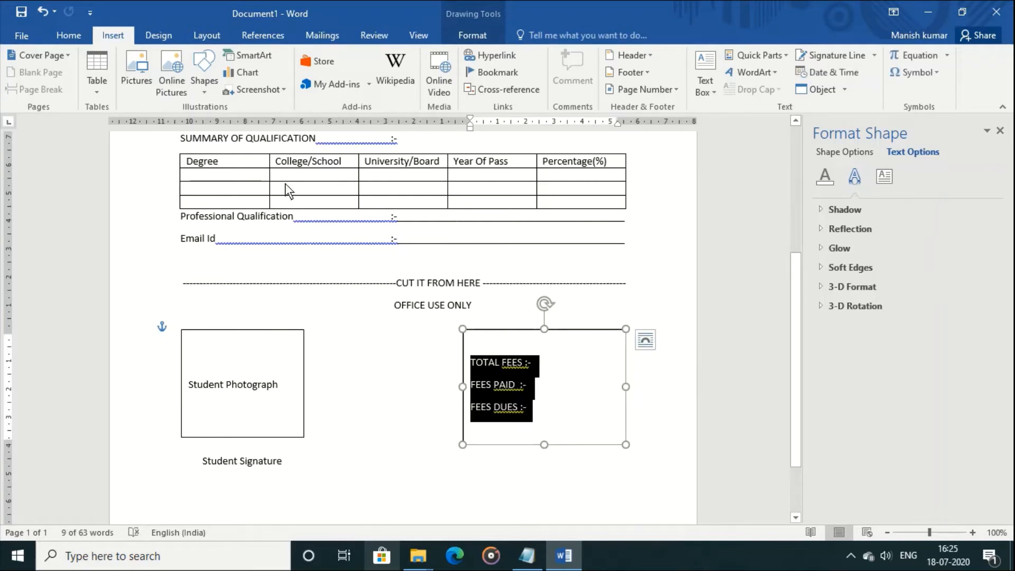
click(72, 36)
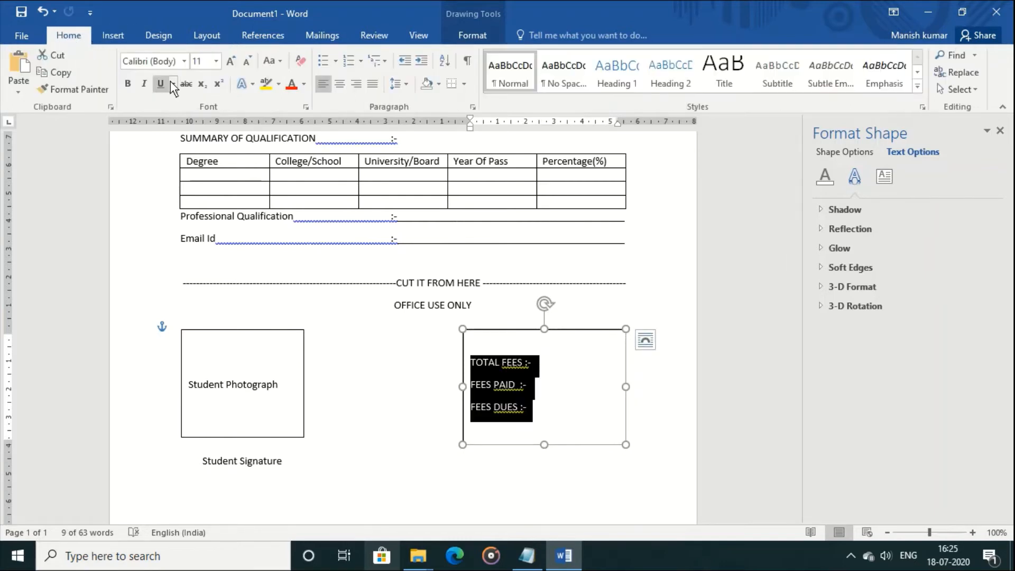
click(128, 83)
click(490, 330)
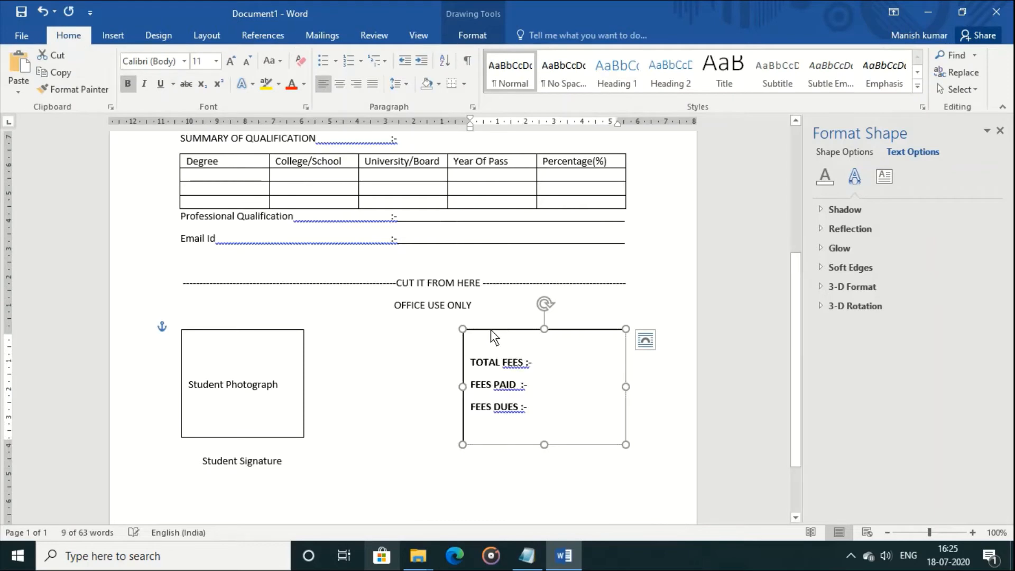
click(459, 17)
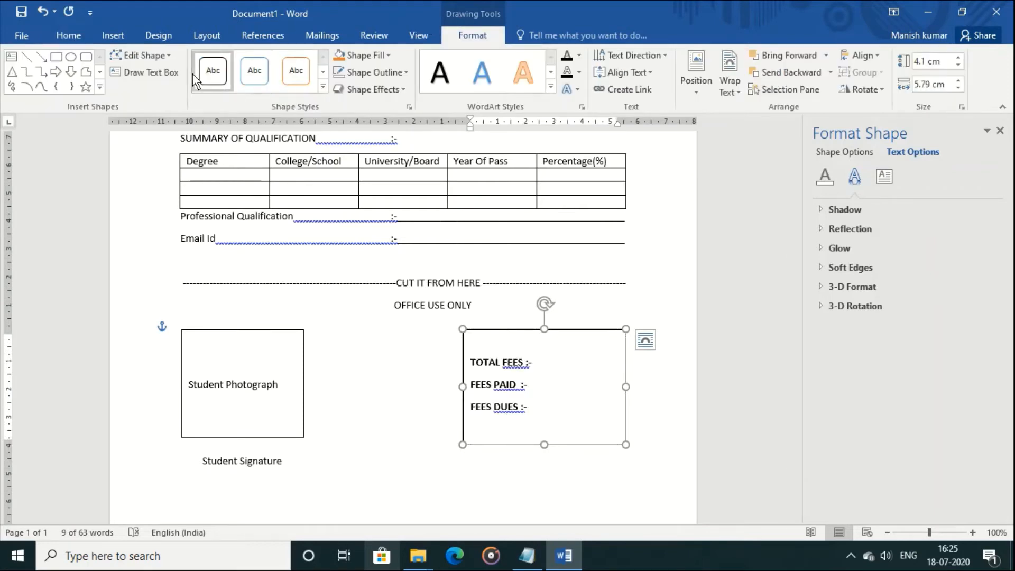
click(406, 73)
click(402, 201)
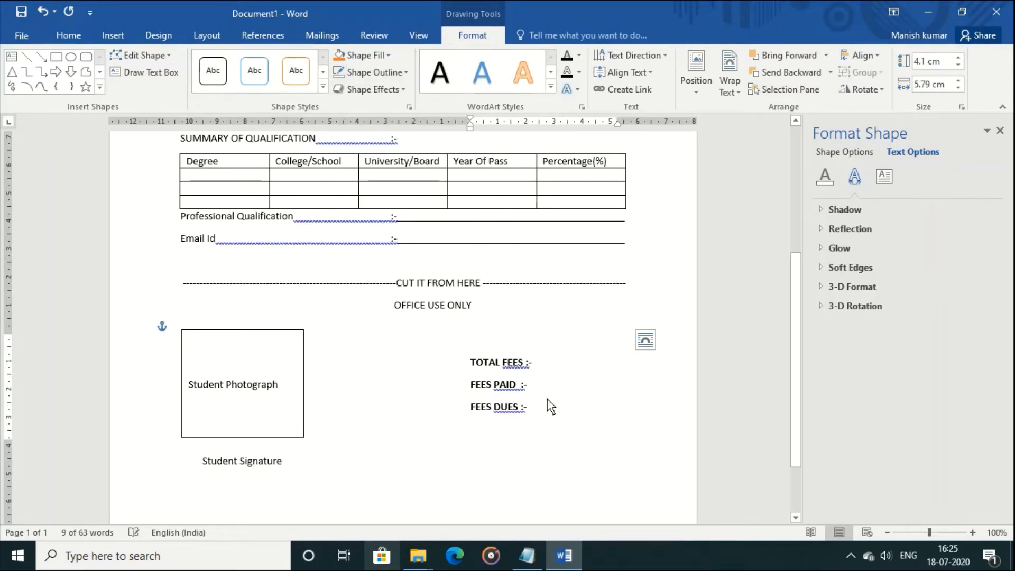
click(587, 478)
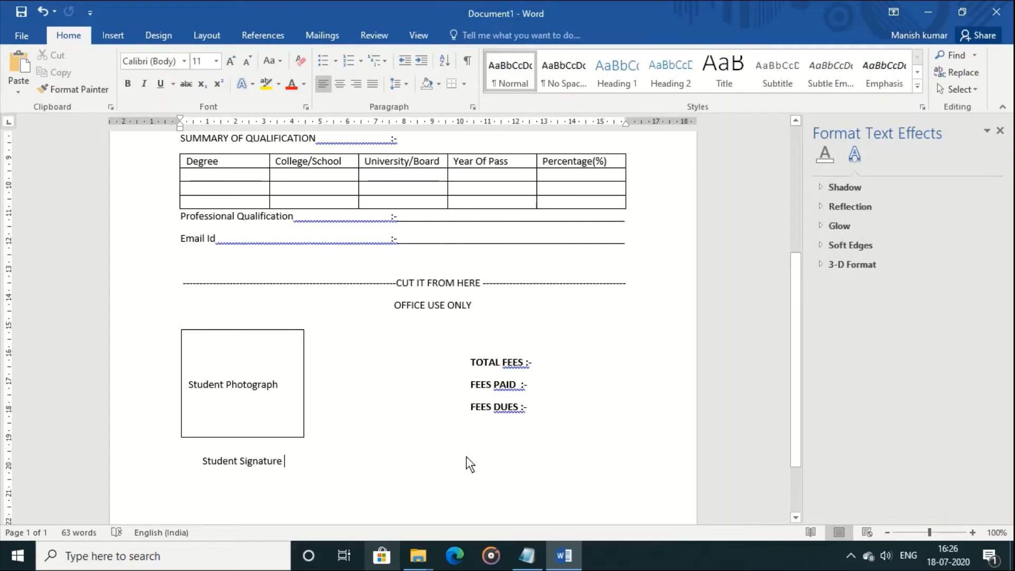
Add the label 'Counsellor Signature' after Student Signature, tabbed over beneath the fees box
key(Tab)
key(Tab)
key(Tab)
key(Tab)
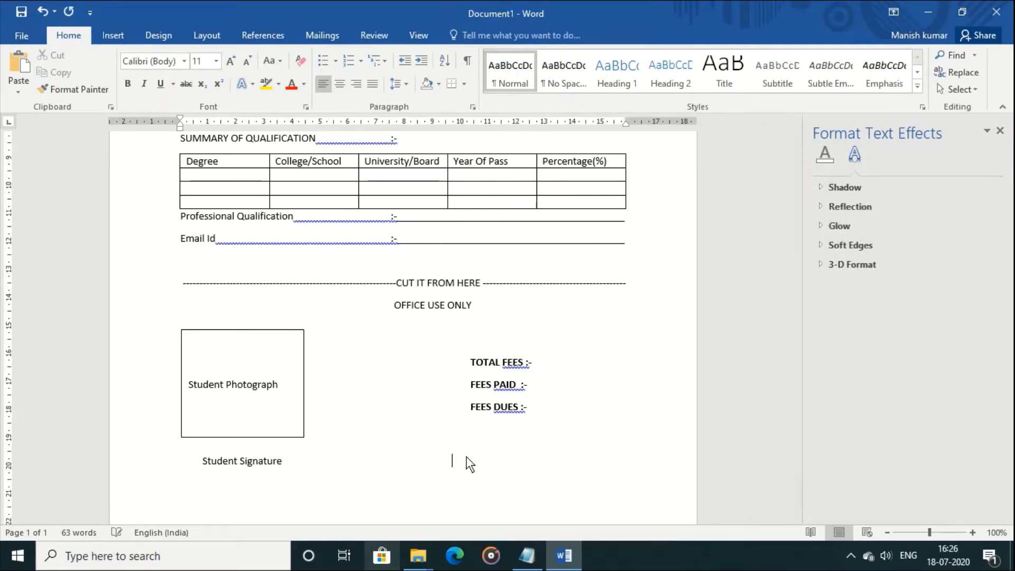
text(Counsellor signature)
key(Left)
key(Left)
key(Left)
key(Left)
key(Left)
key(Left)
key(BackSpace)
text(S)
click(469, 367)
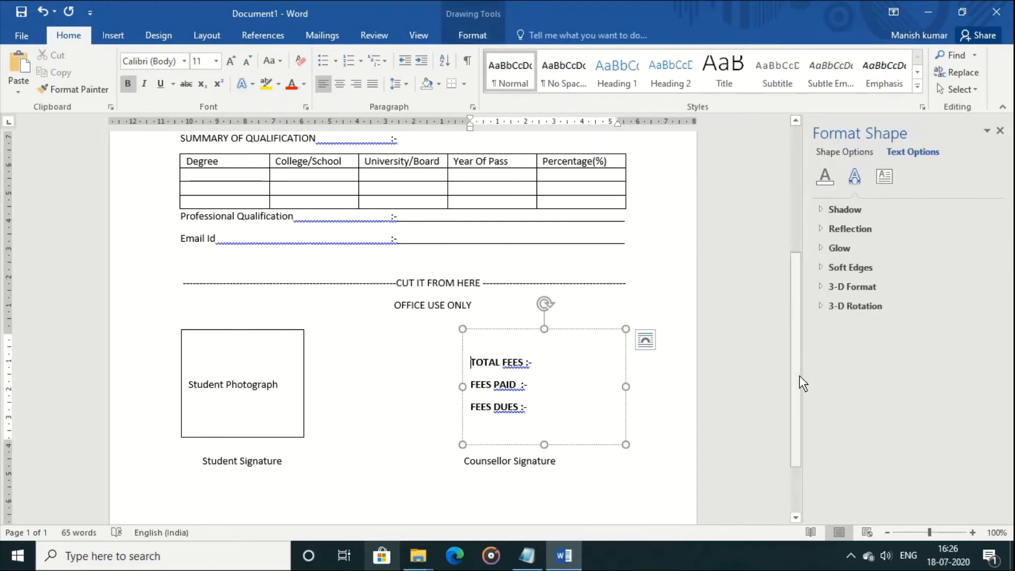
mouse_move(799, 375)
mouse_down()
mouse_move(797, 451)
mouse_move(795, 172)
mouse_up()
Lower the header line slightly and bring the circular logo to the front, shifted right
scroll(788, 265, up, 5)
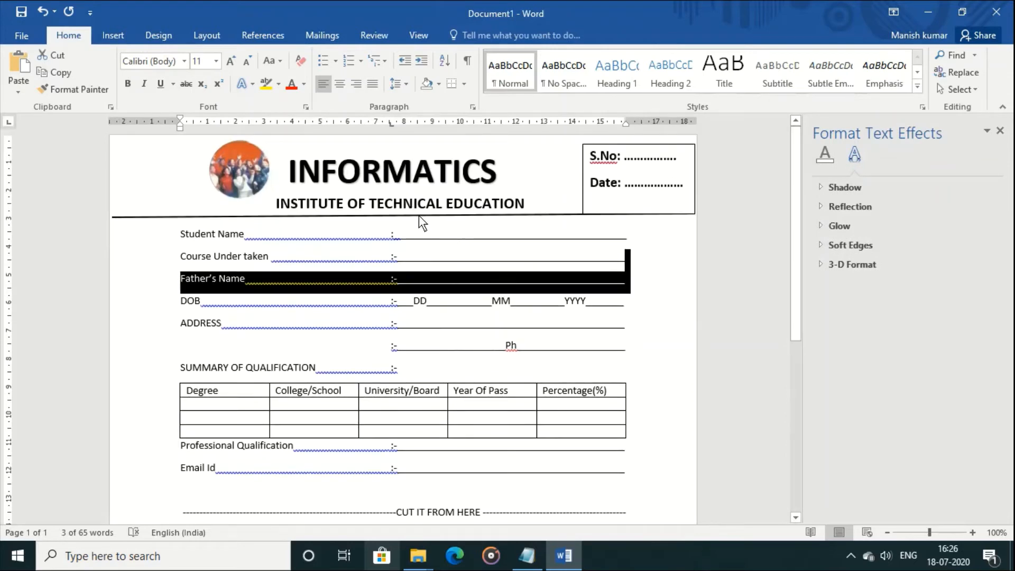
drag(419, 215, 419, 223)
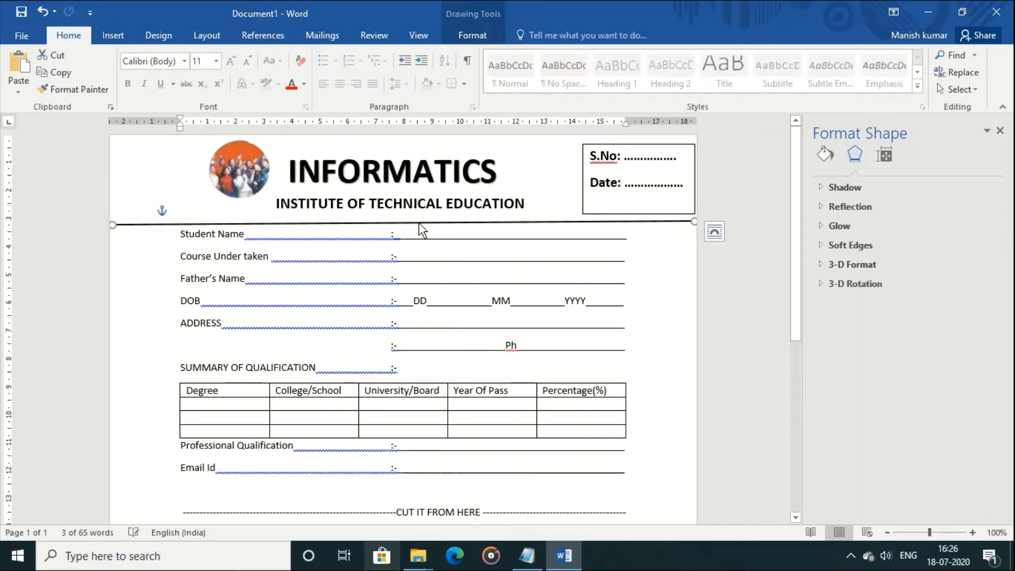
drag(247, 171, 252, 174)
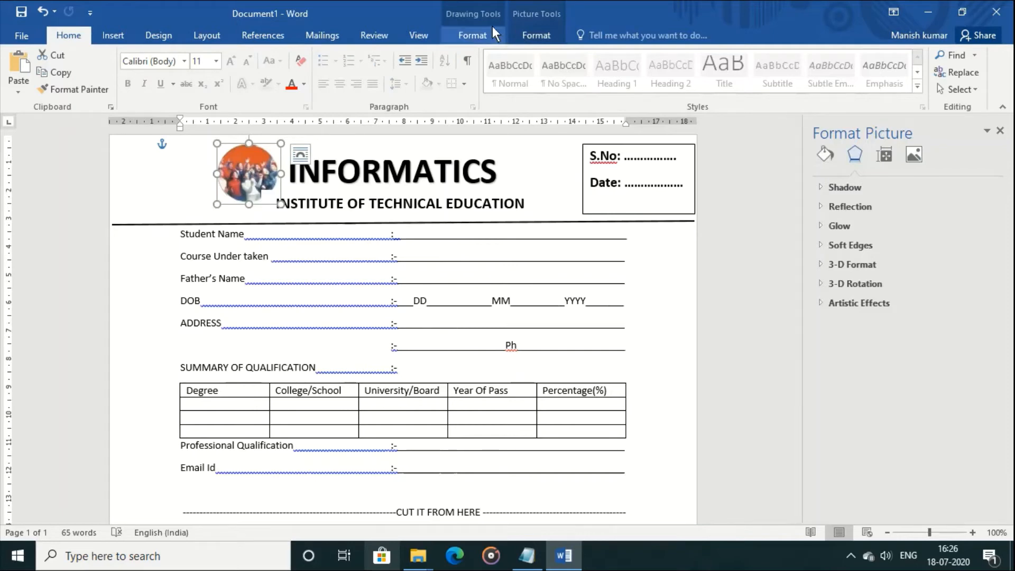
click(532, 13)
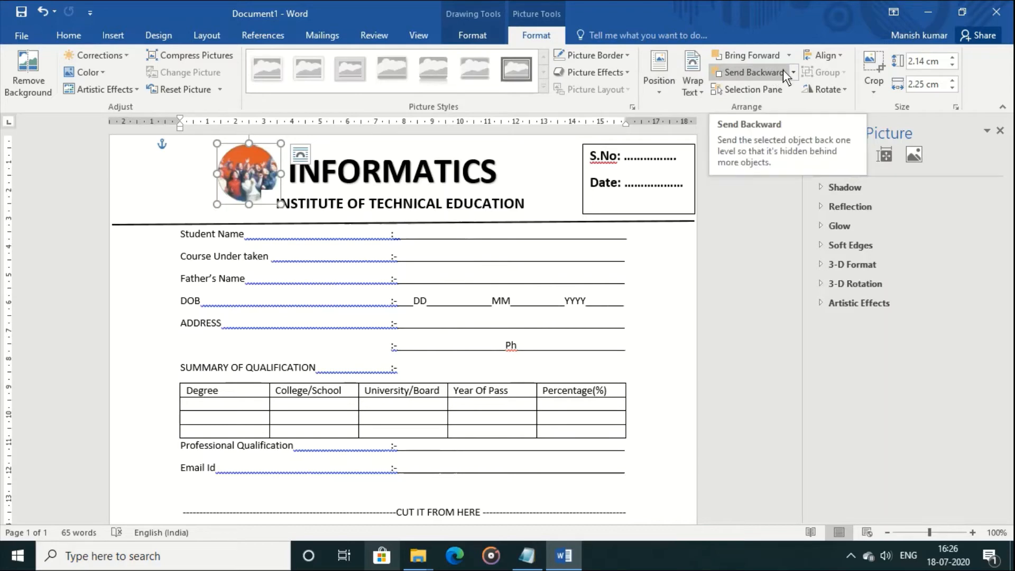
click(788, 56)
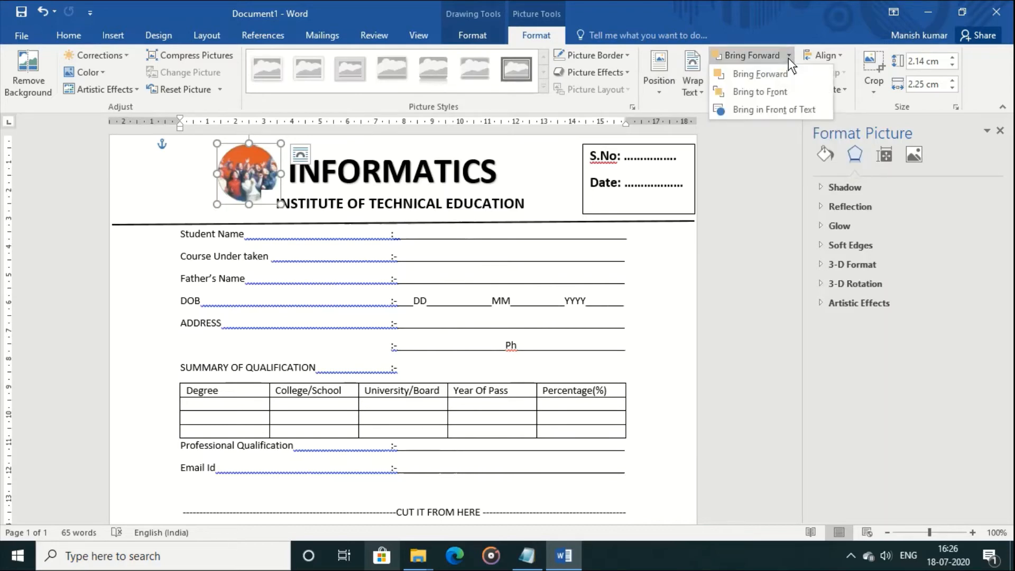
click(782, 89)
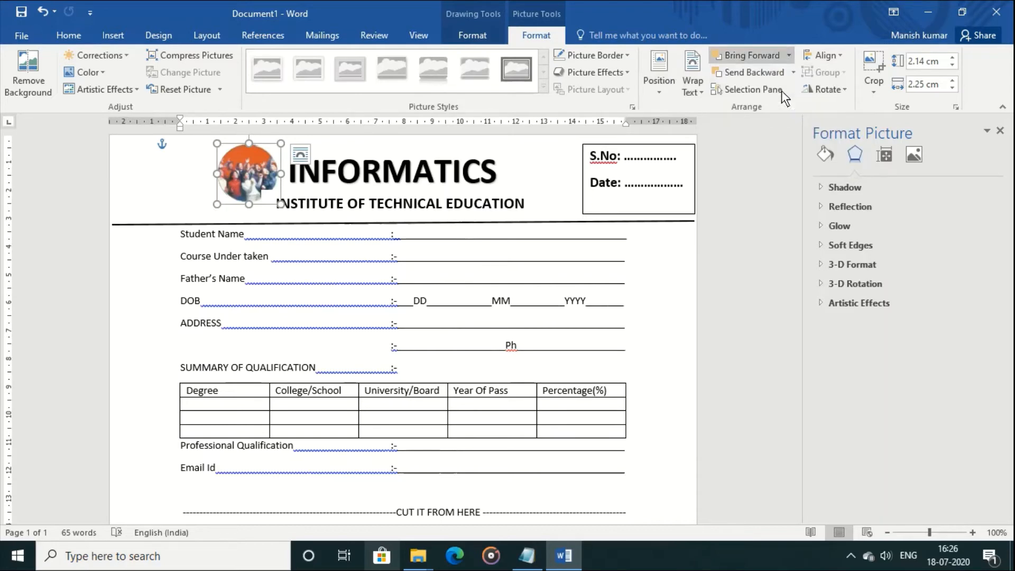
Nudge the logo further right and shift the S.No/Date box slightly left
click(543, 222)
click(246, 175)
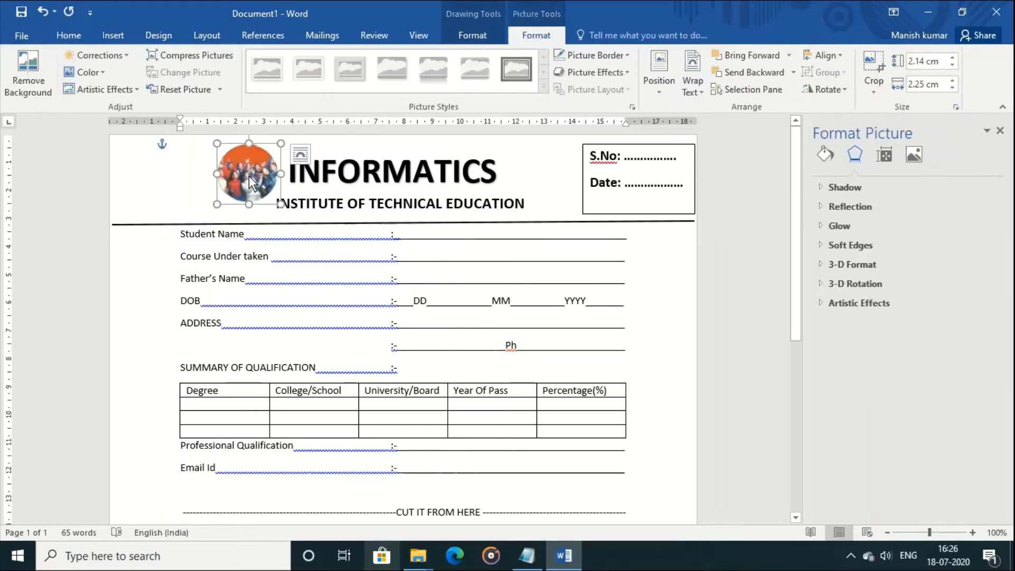
drag(257, 175, 264, 175)
click(358, 267)
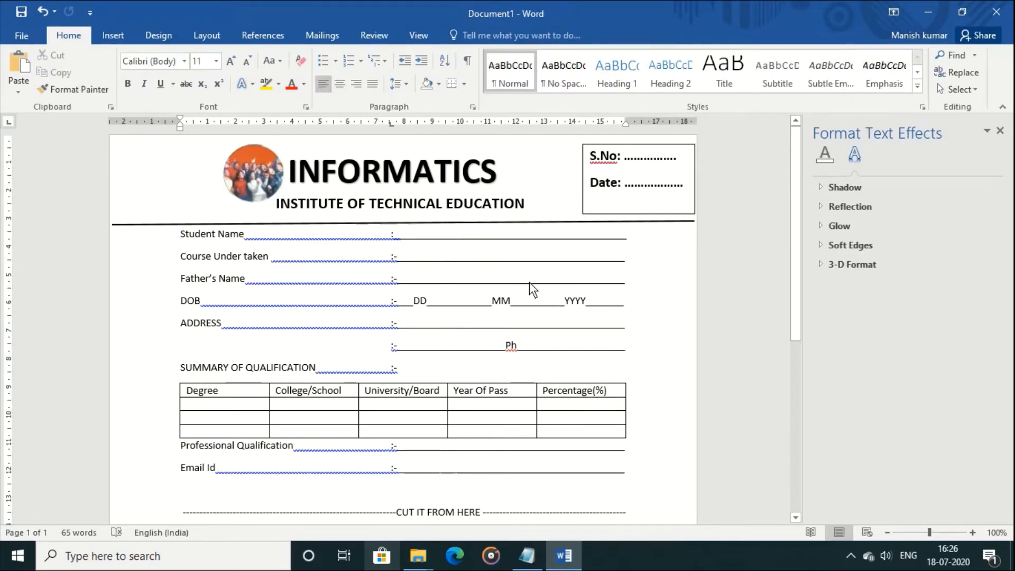
drag(595, 214, 584, 215)
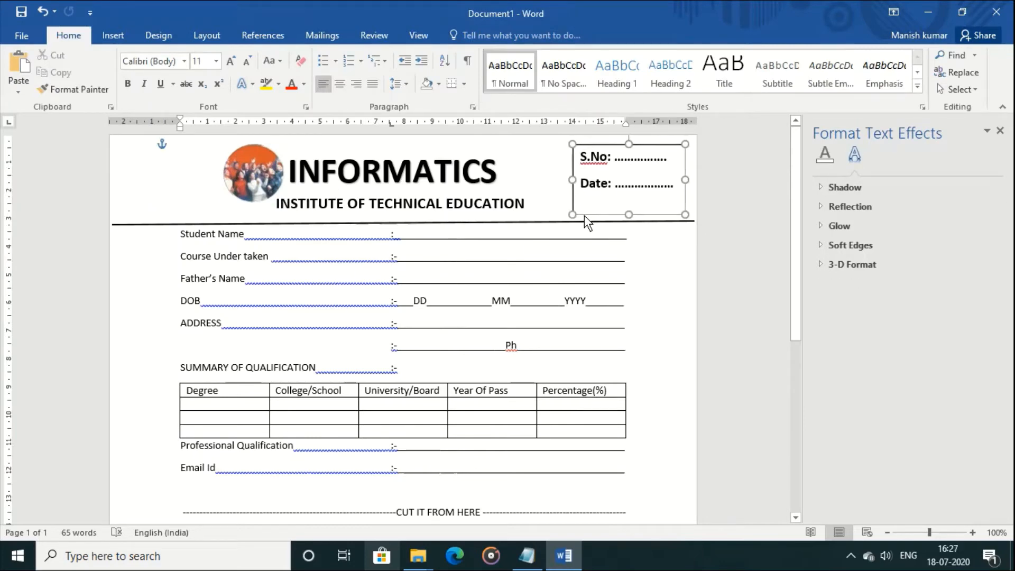
click(591, 262)
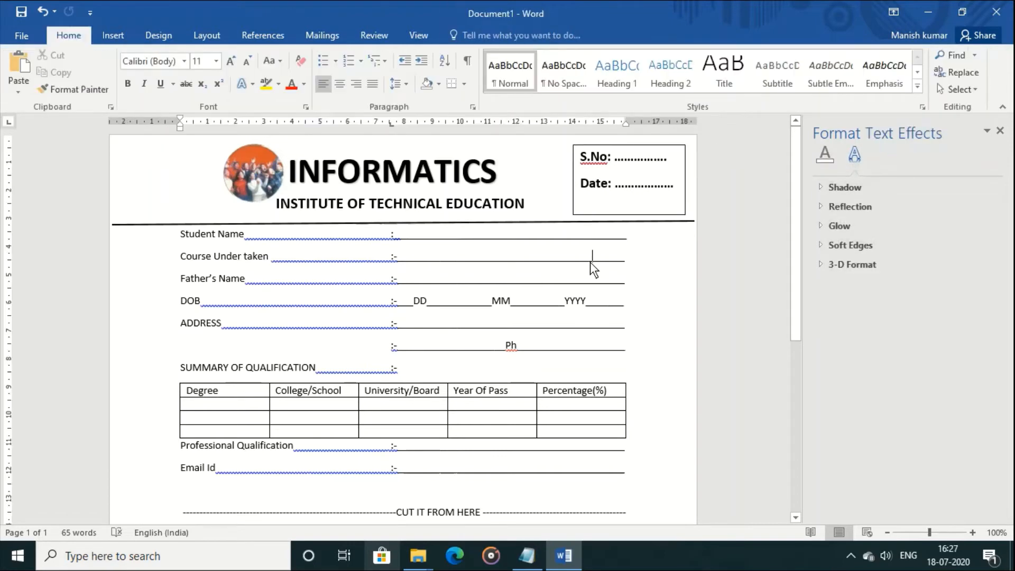
click(119, 33)
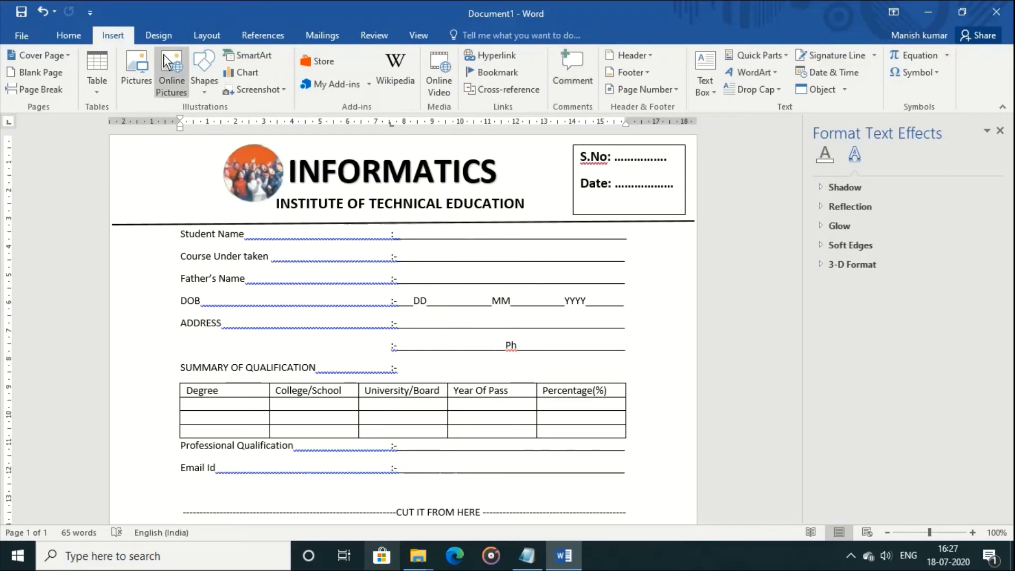
Apply a 3 pt Box page border to the whole document and move the S.No/Date box left inside it
click(159, 36)
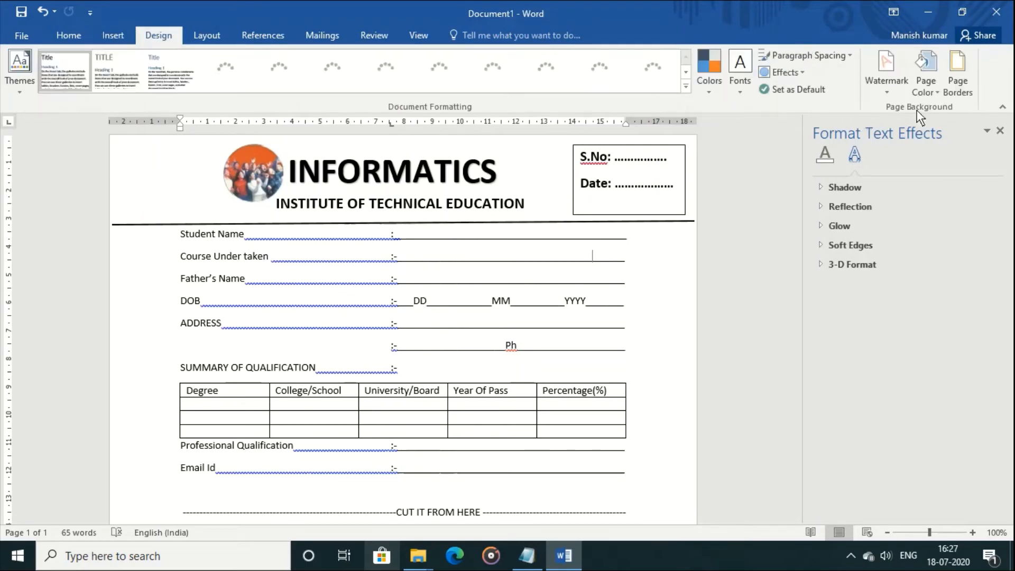
click(954, 89)
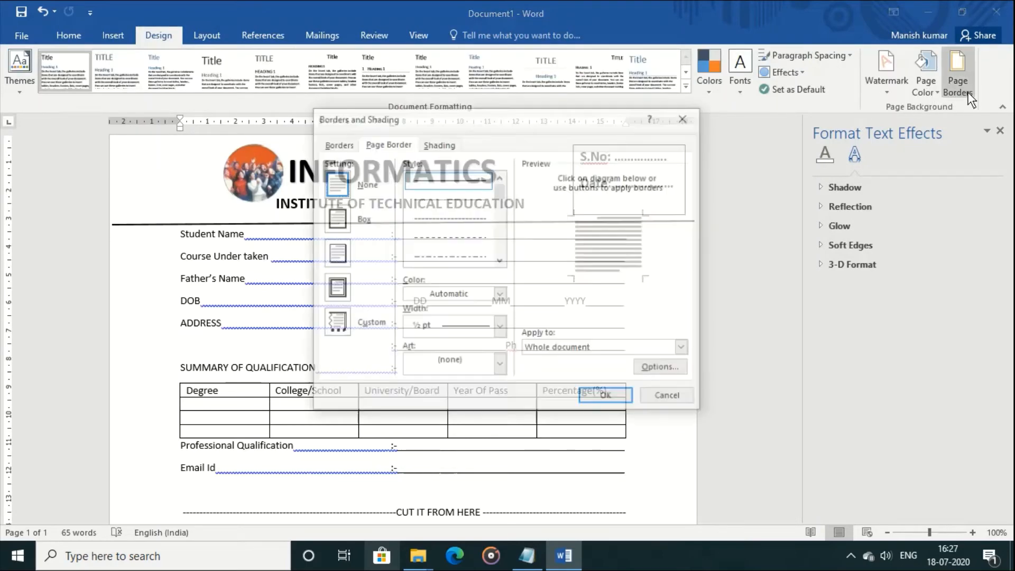
click(331, 218)
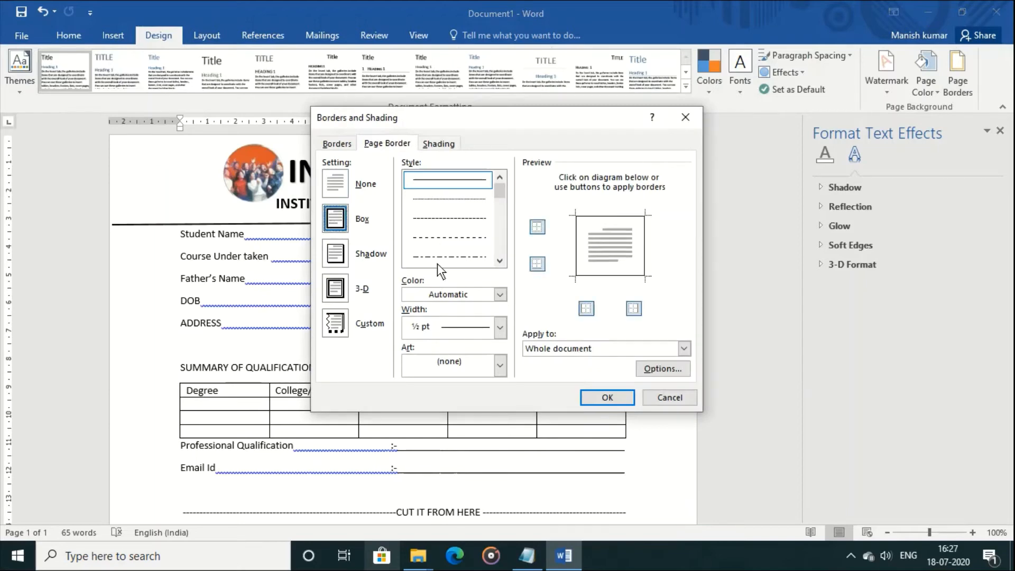
click(499, 328)
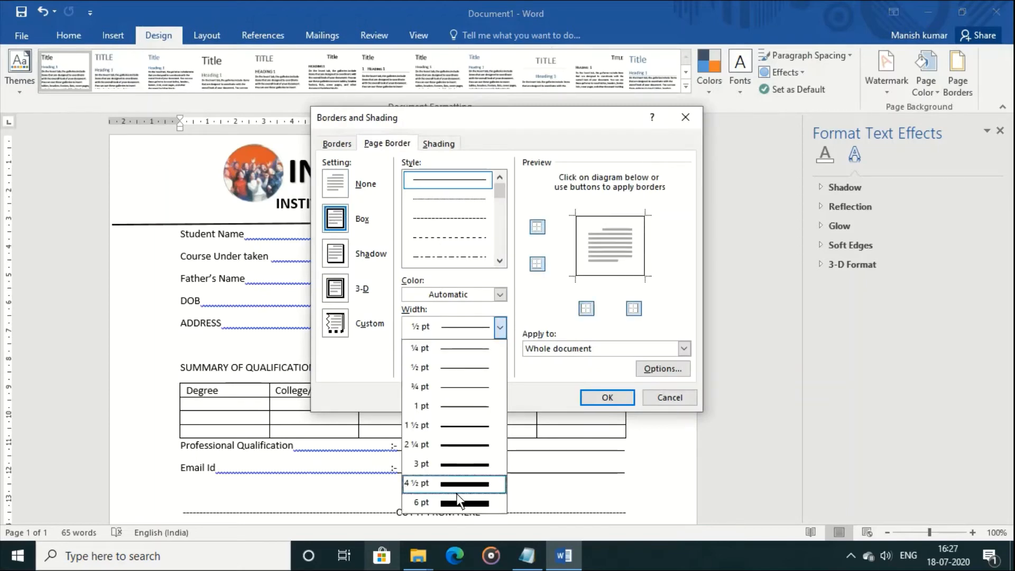
click(459, 466)
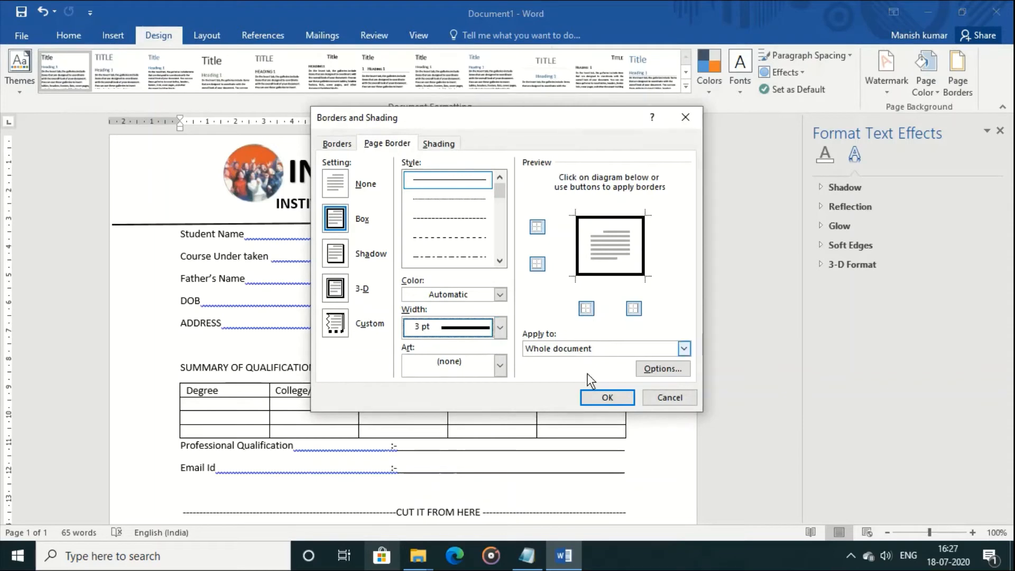
click(607, 398)
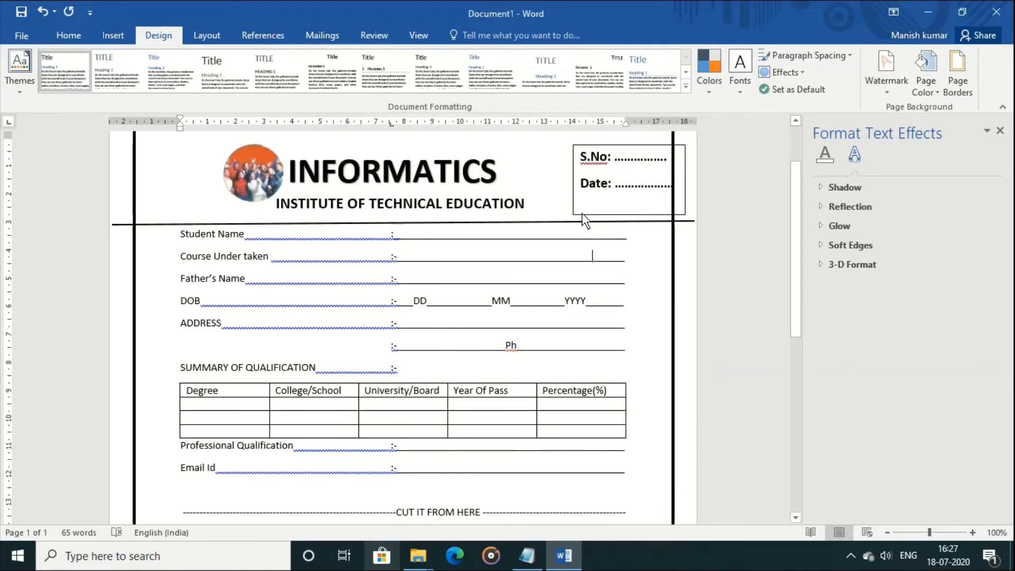
drag(582, 214, 562, 214)
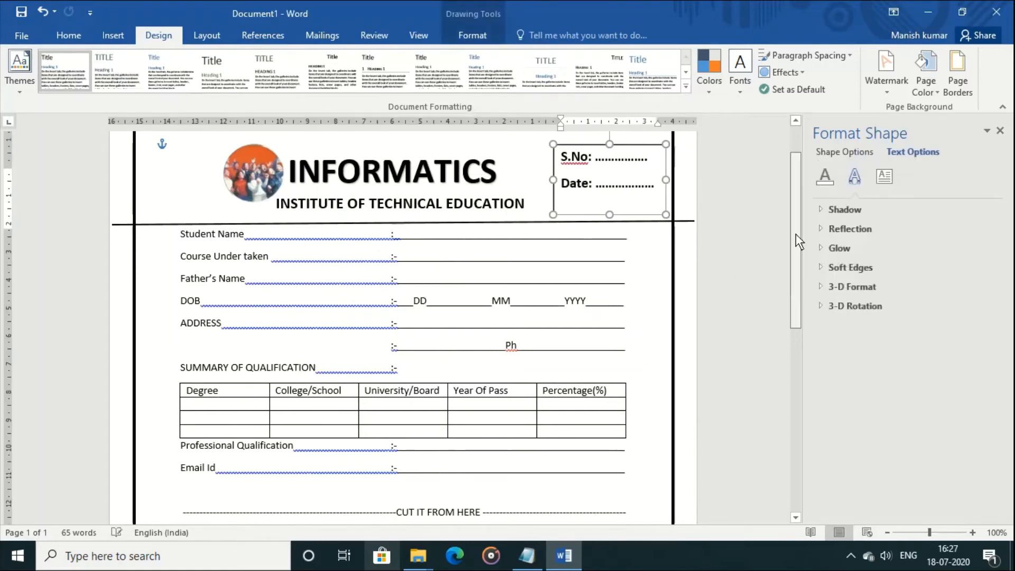
Pull the letterhead line's right and left ends onto the page border
drag(796, 234, 792, 202)
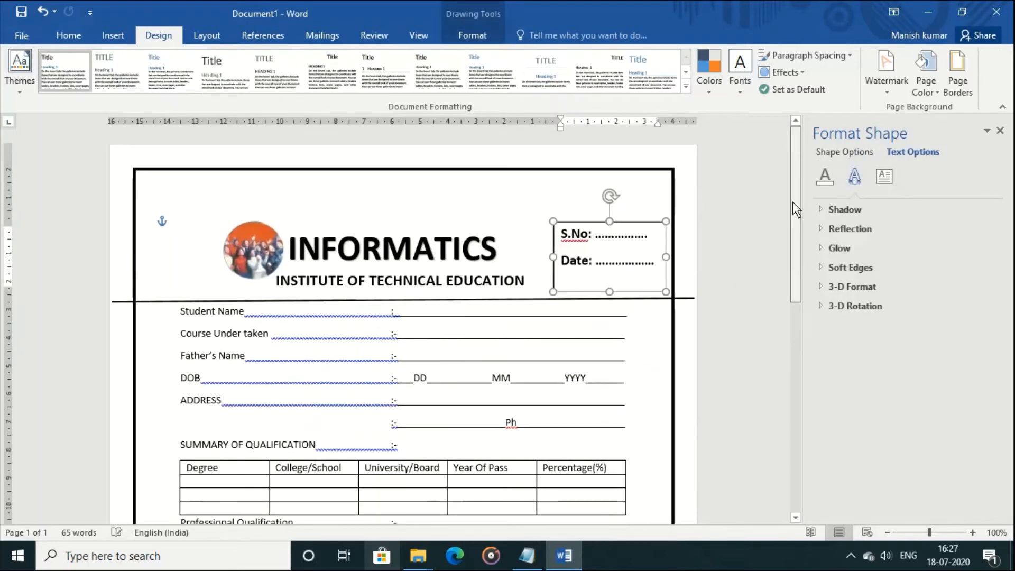
click(684, 300)
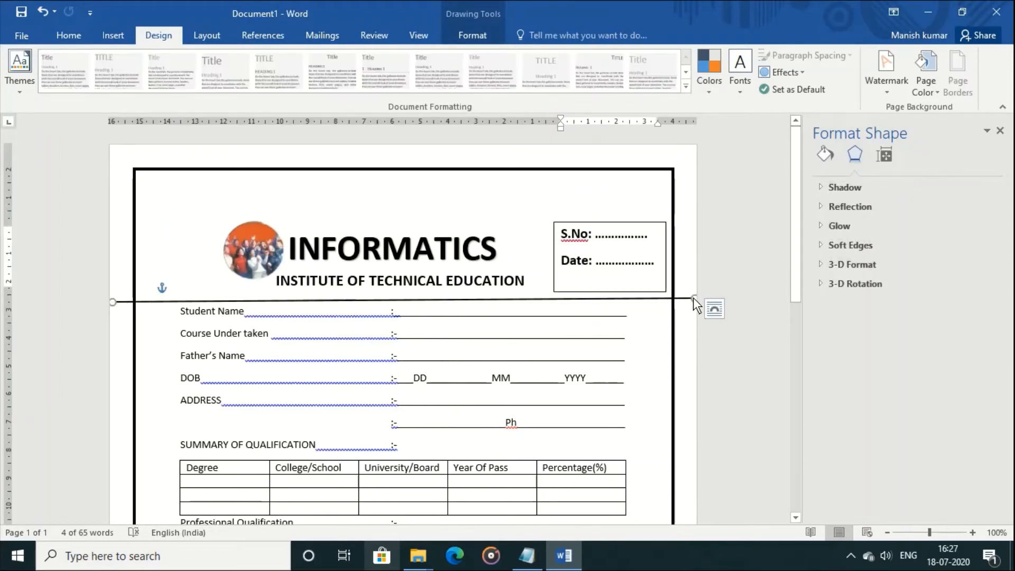
drag(693, 297, 675, 302)
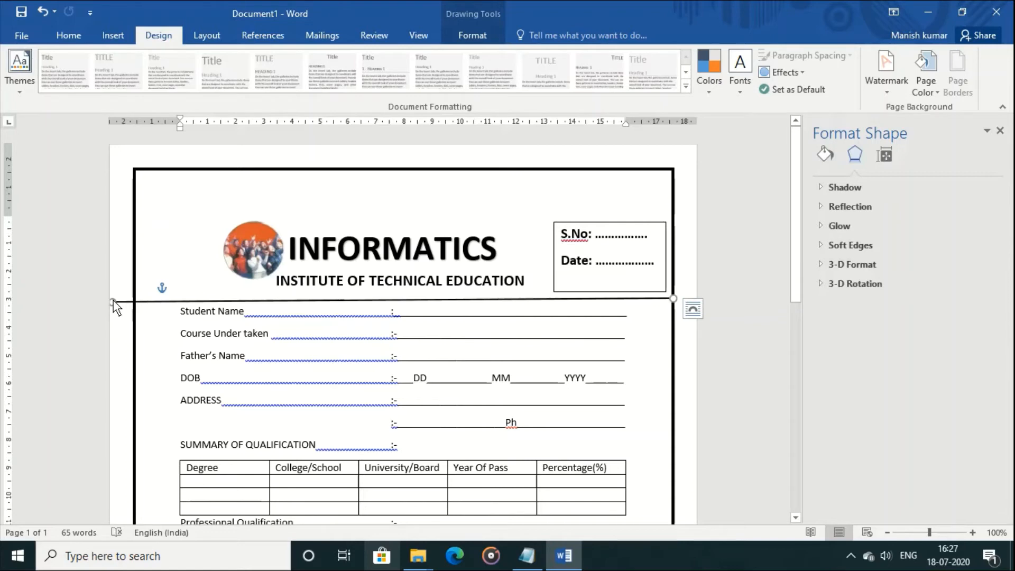
drag(114, 300, 128, 300)
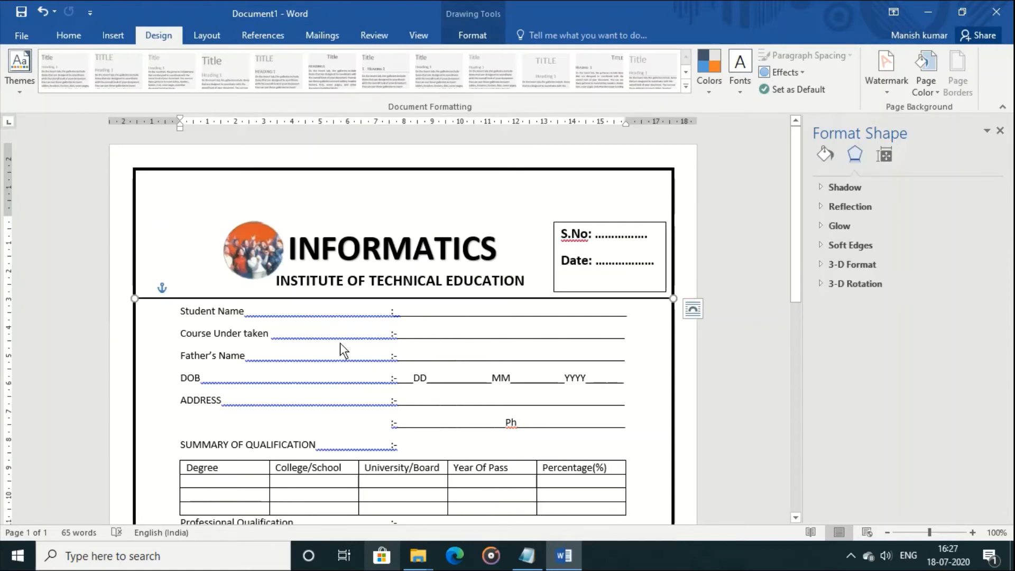
Run Spelling & Grammar on the whole form and ignore all seven flagged items, including S.No and DUES
click(367, 40)
click(21, 81)
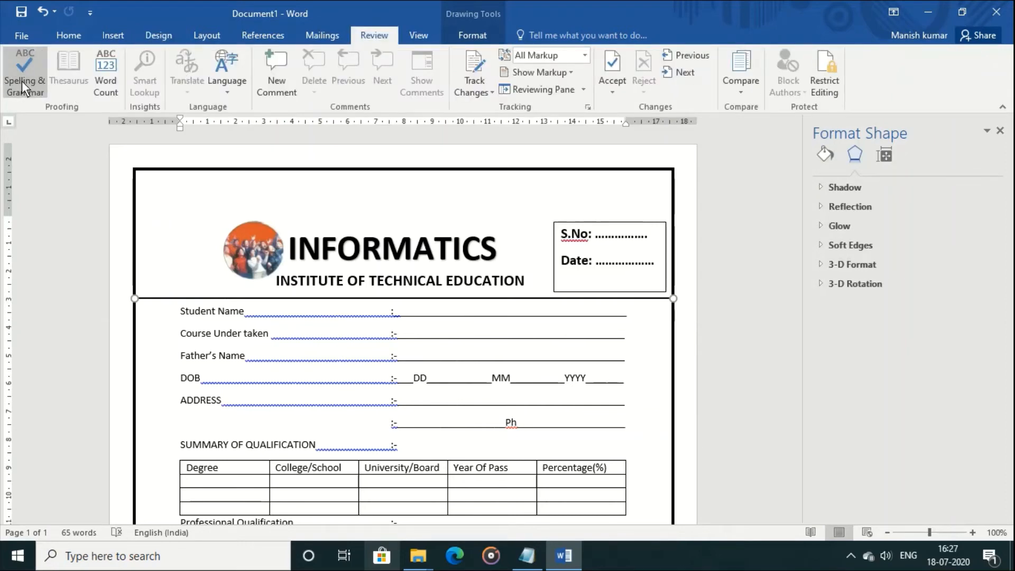
click(503, 322)
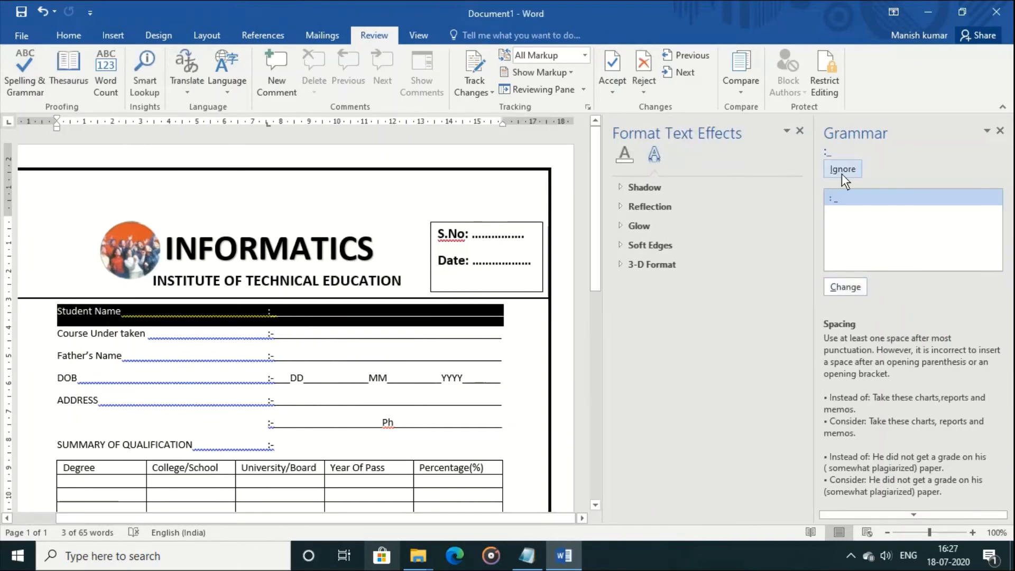
click(841, 168)
click(841, 168)
click(841, 168)
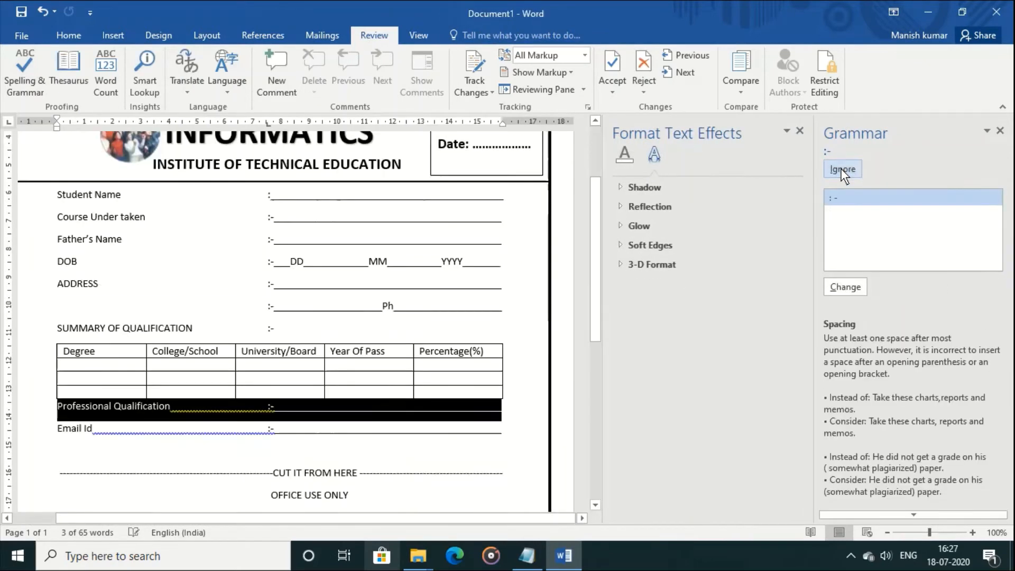
click(841, 169)
click(841, 168)
click(840, 169)
click(841, 168)
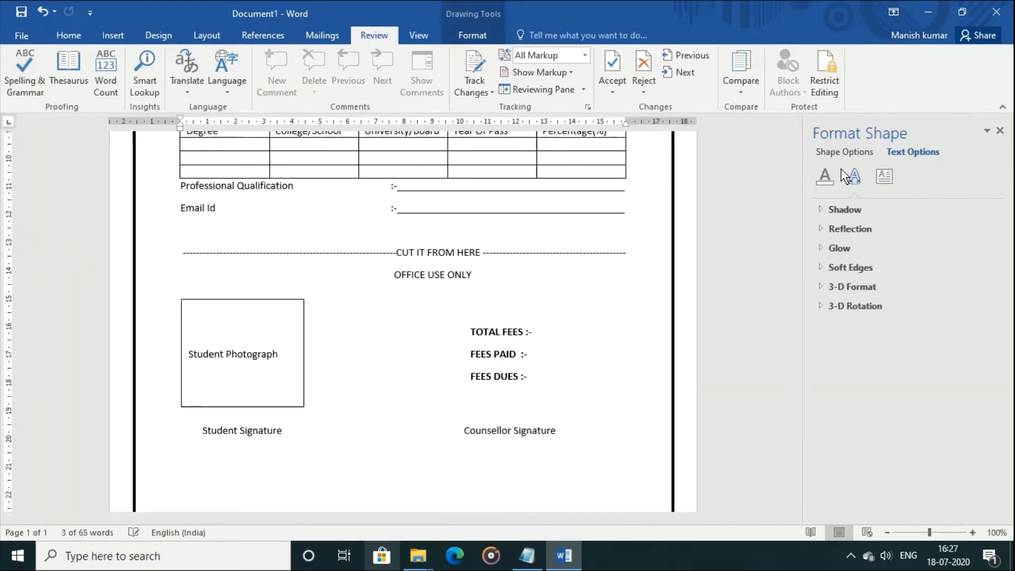
click(514, 322)
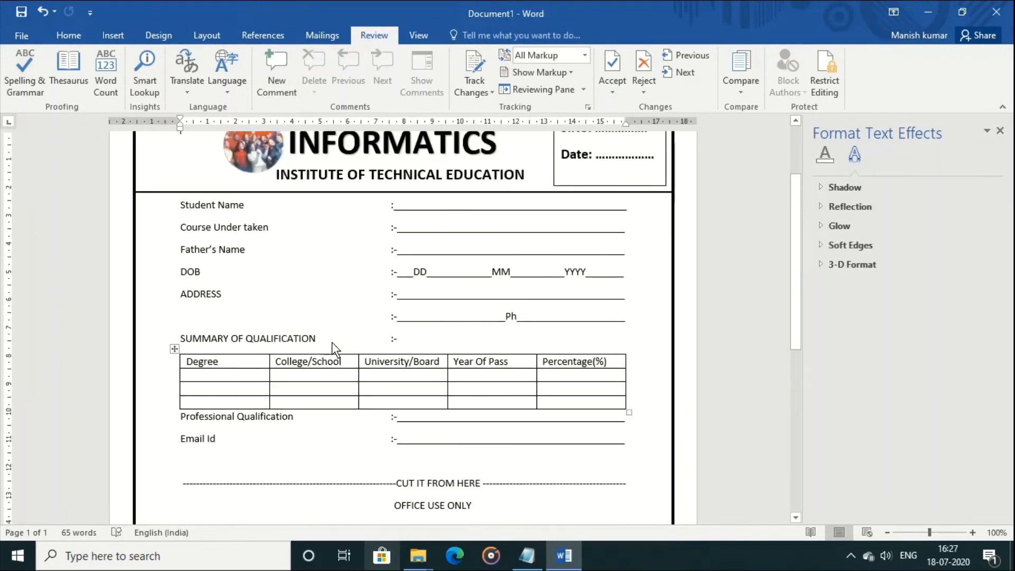
key(Down)
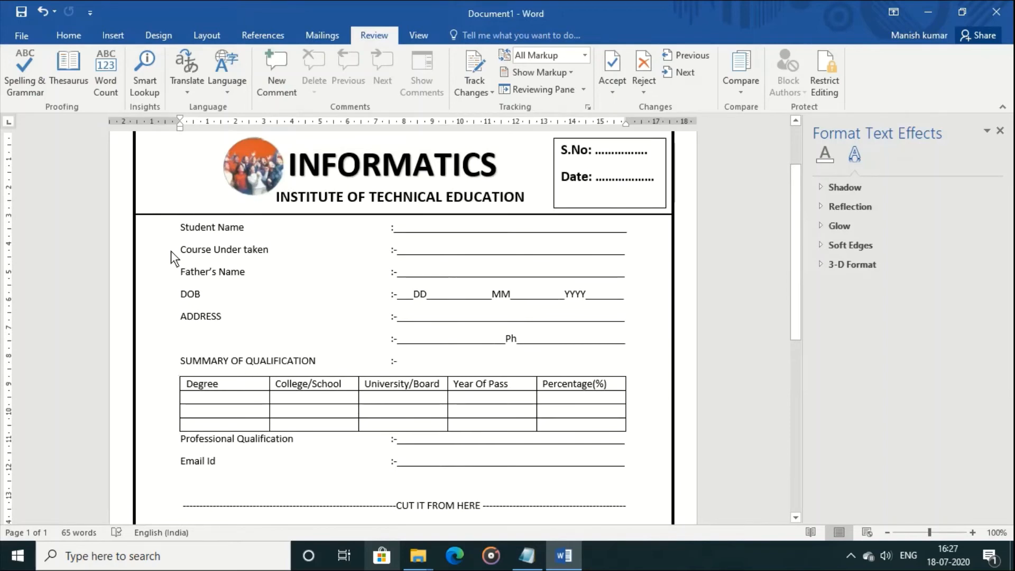
key(ctrl+a)
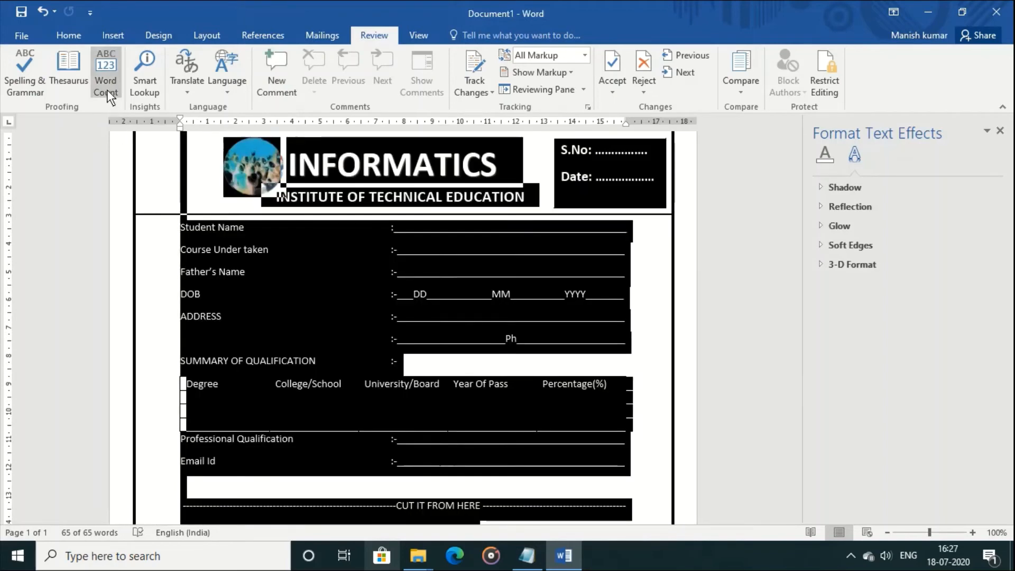
click(80, 37)
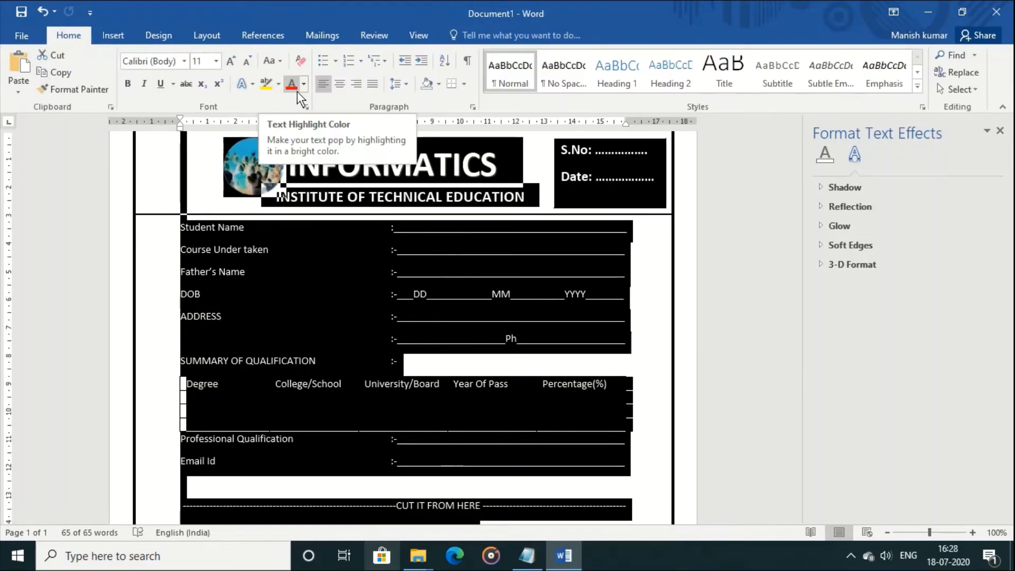
click(367, 268)
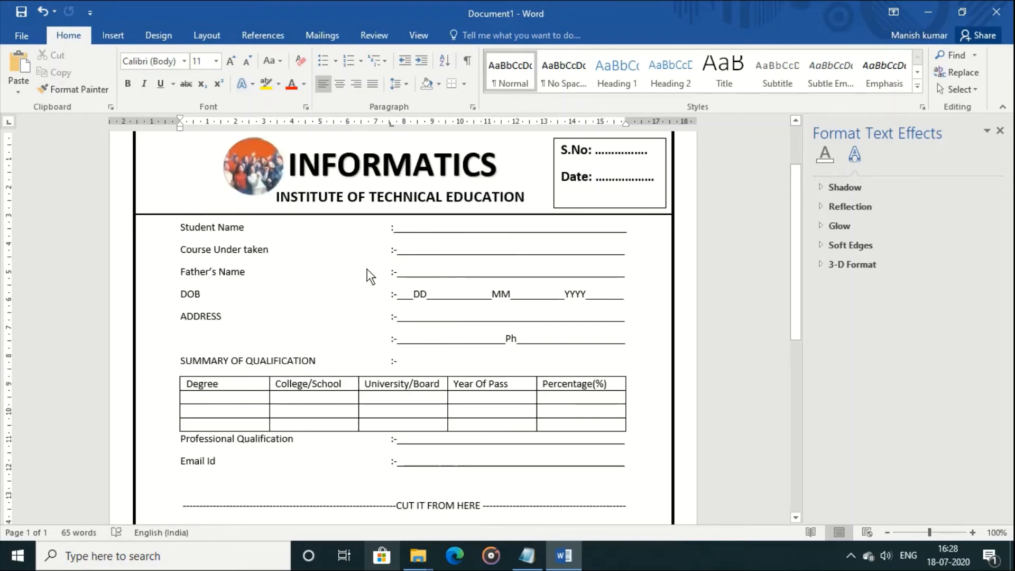
click(114, 36)
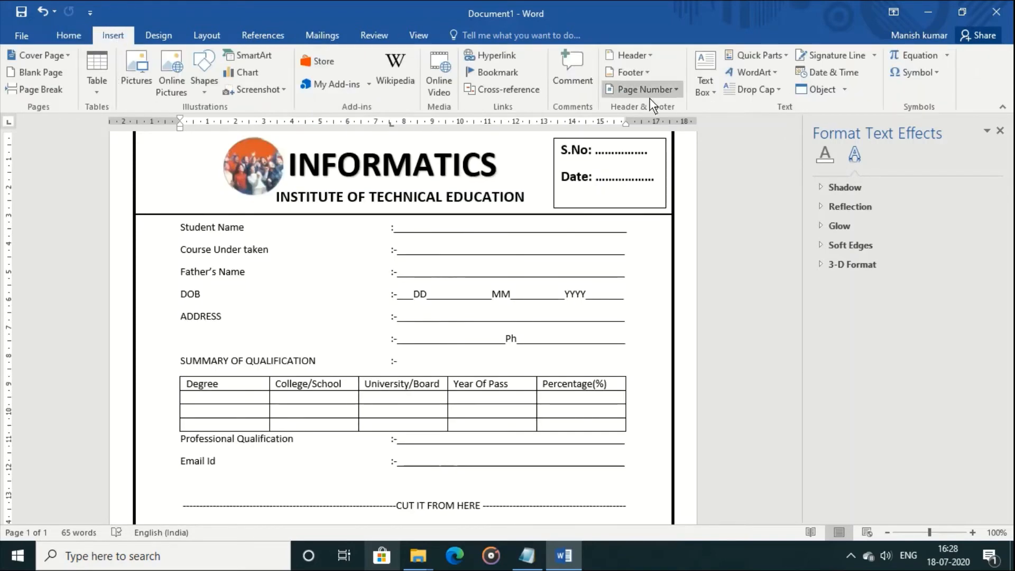
click(161, 36)
click(889, 96)
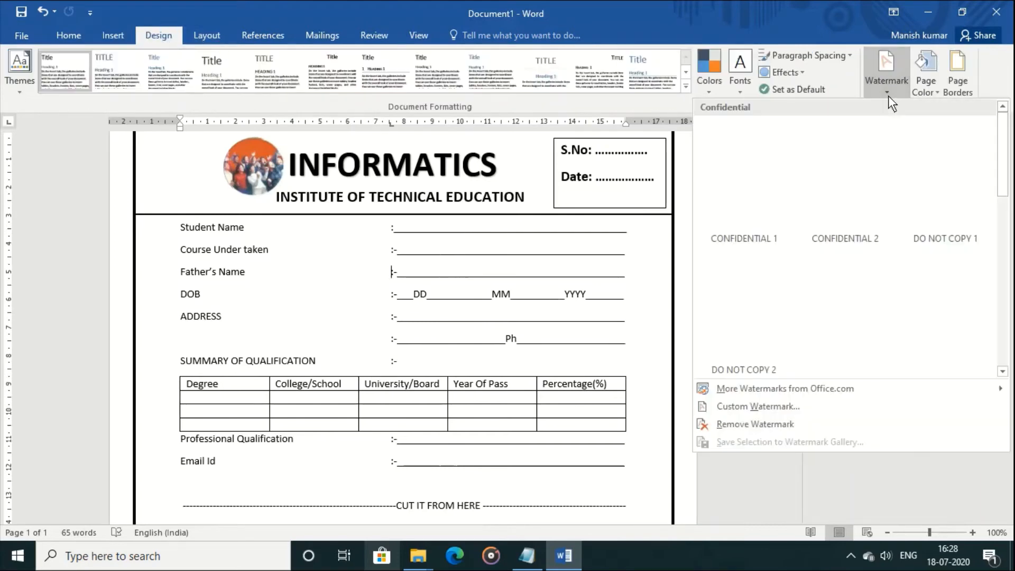
click(751, 410)
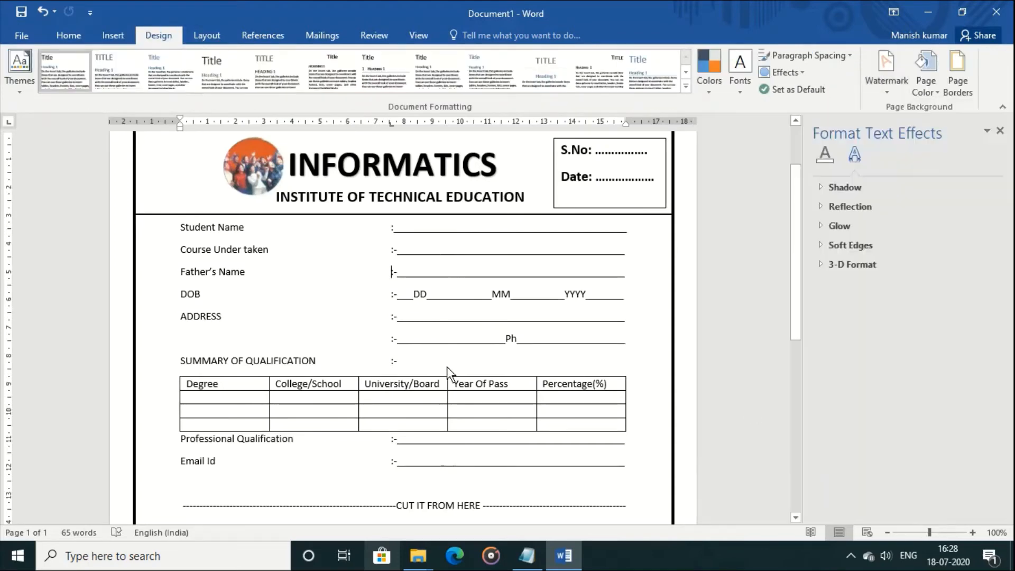
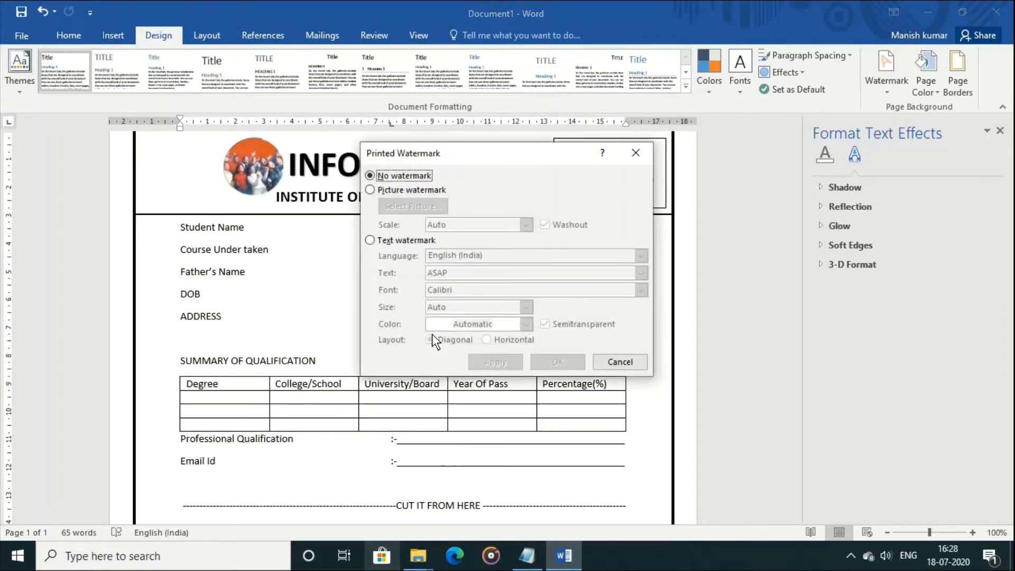
Add a diagonal INFORMATICS text watermark with Semitransparent turned off
click(401, 240)
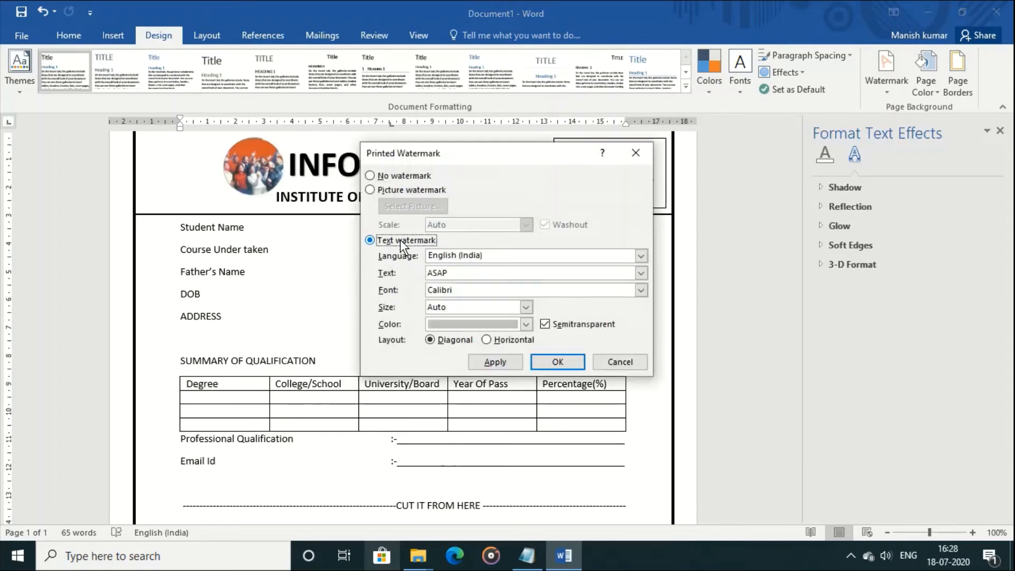
double_click(489, 273)
text(INF)
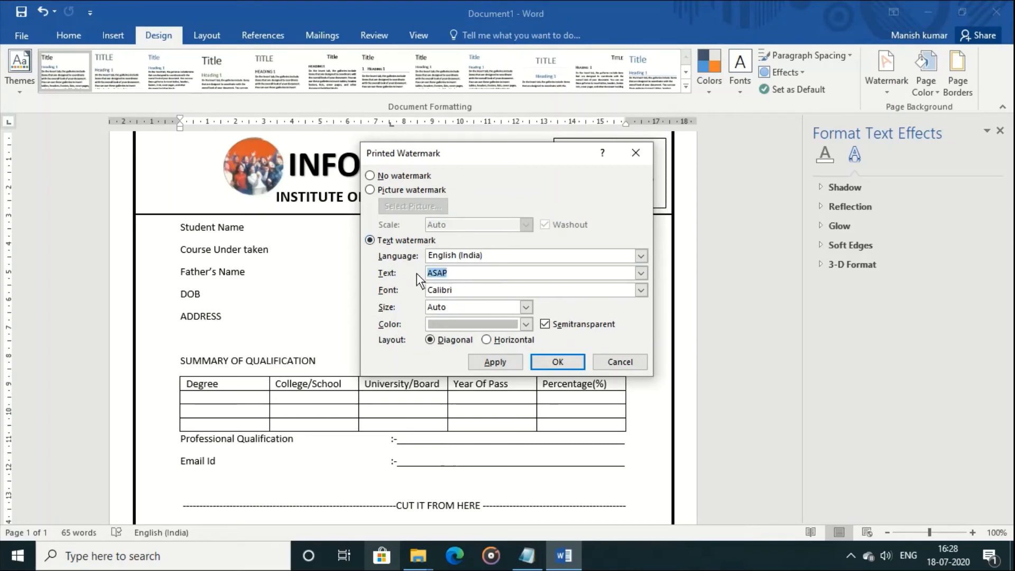
text(ORMATICS)
click(508, 360)
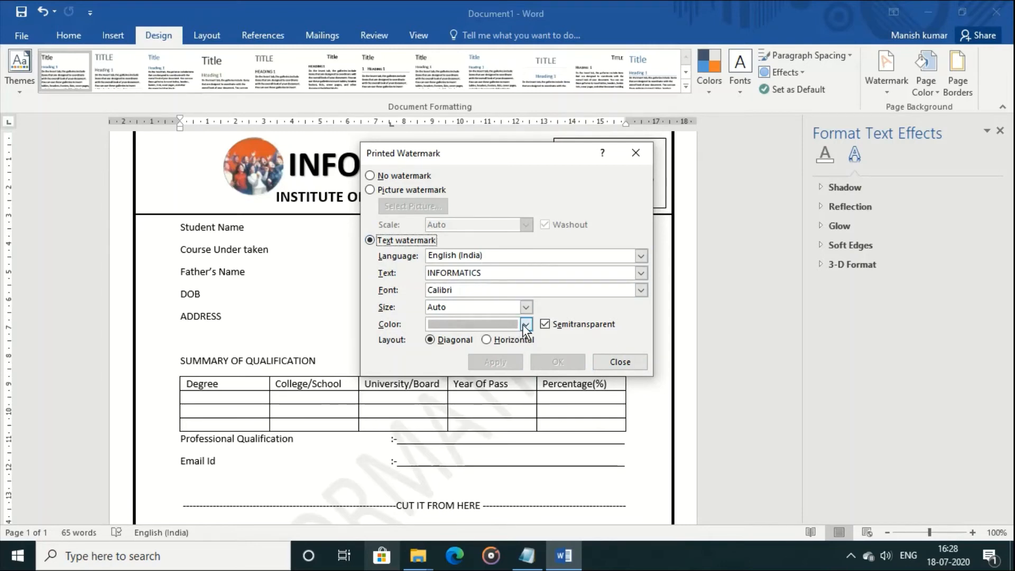
click(545, 324)
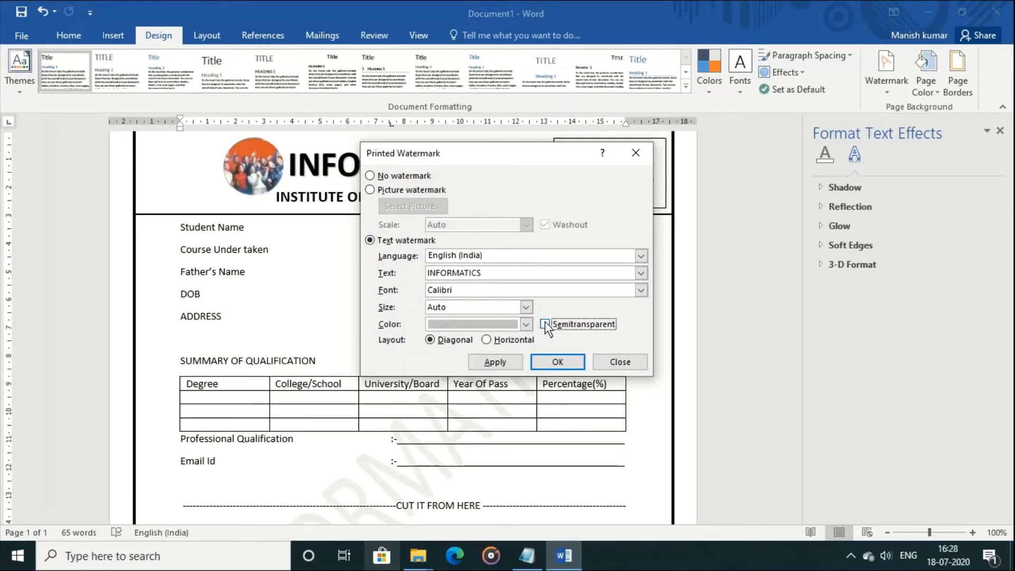
click(500, 357)
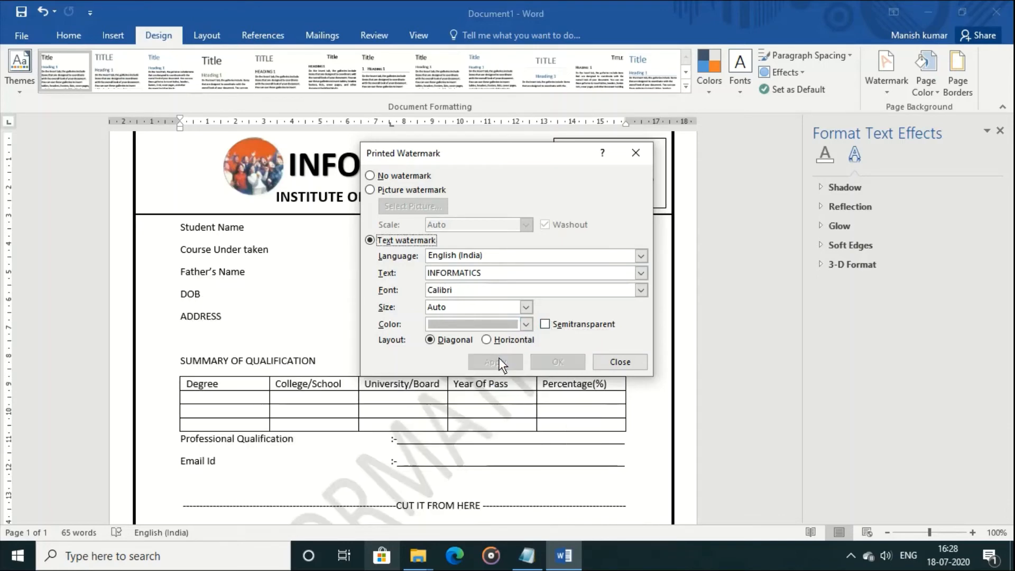
click(624, 362)
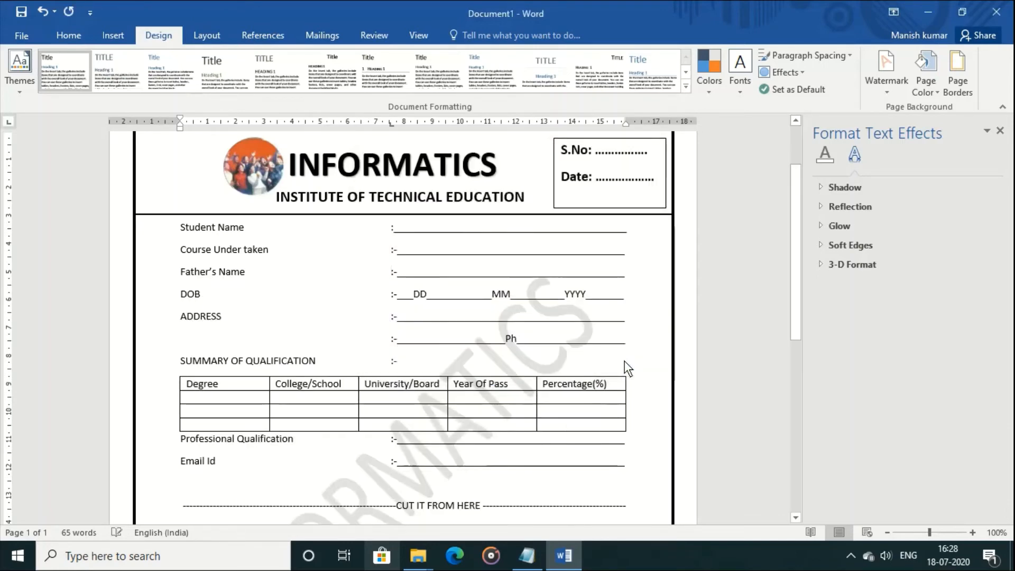
click(21, 36)
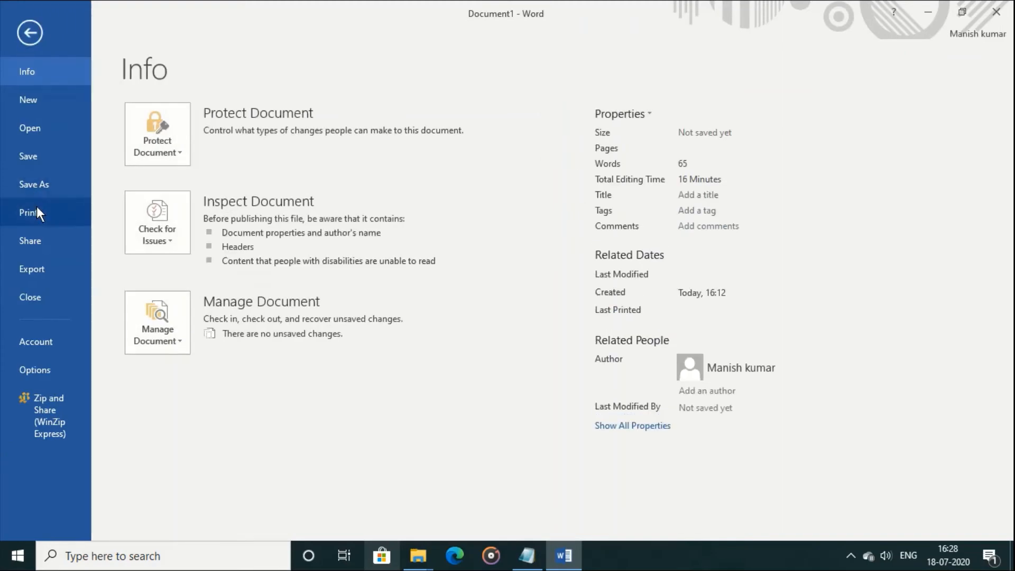
click(37, 207)
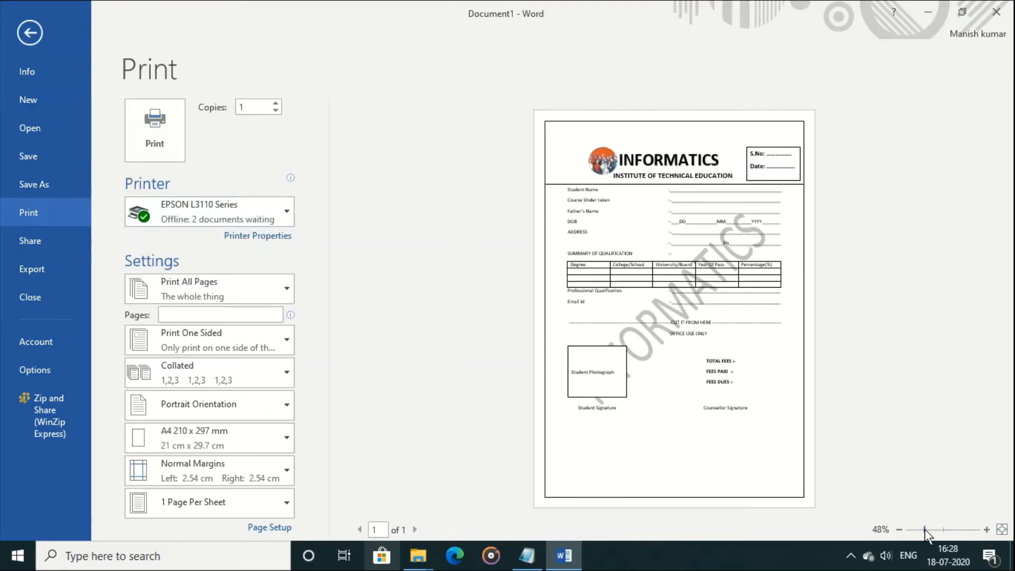
drag(927, 529, 934, 529)
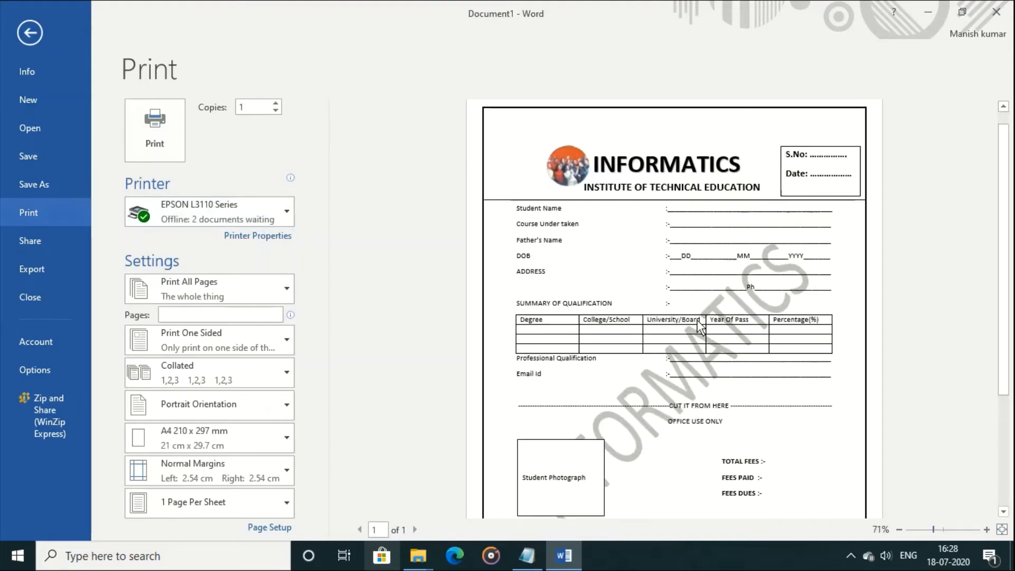
drag(1008, 293, 1012, 338)
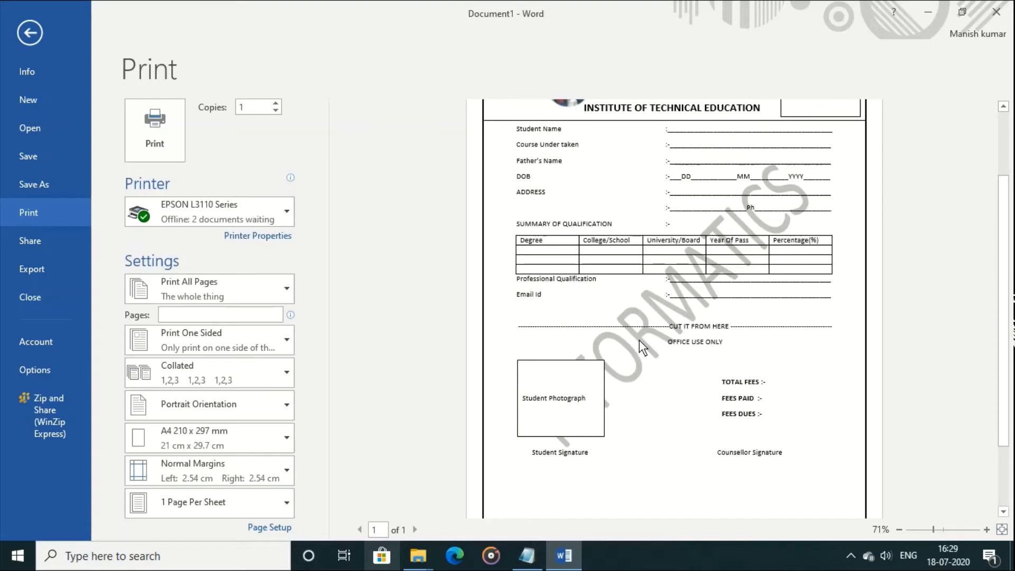
key(Escape)
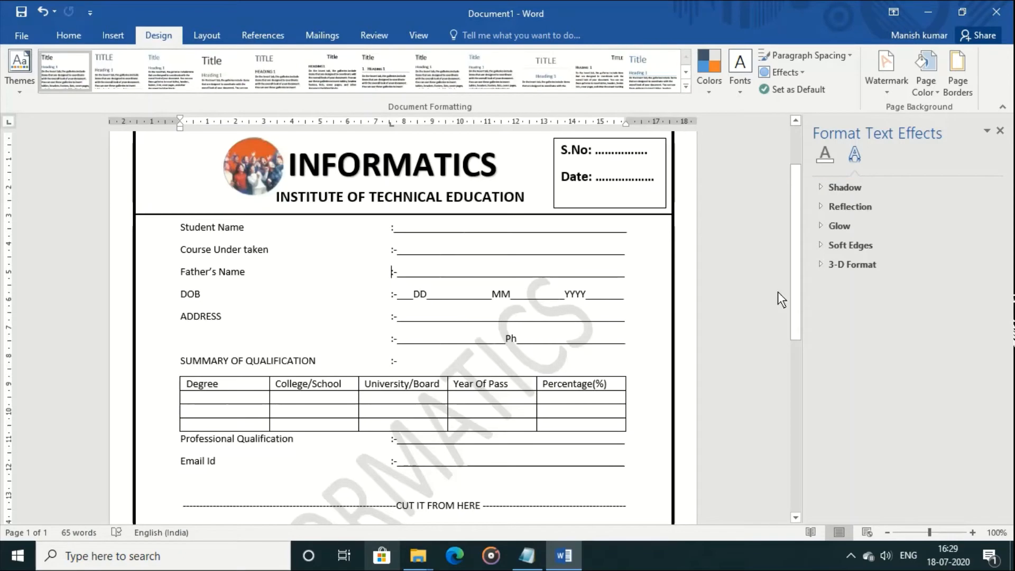
Delete the INFORMATICS heading box beside the logo
drag(798, 297, 796, 260)
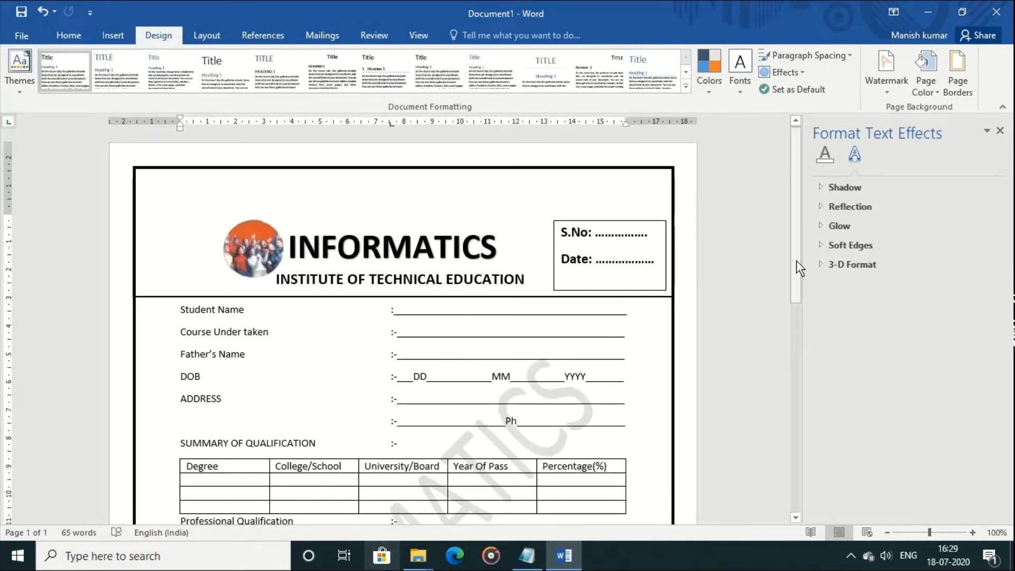
click(290, 246)
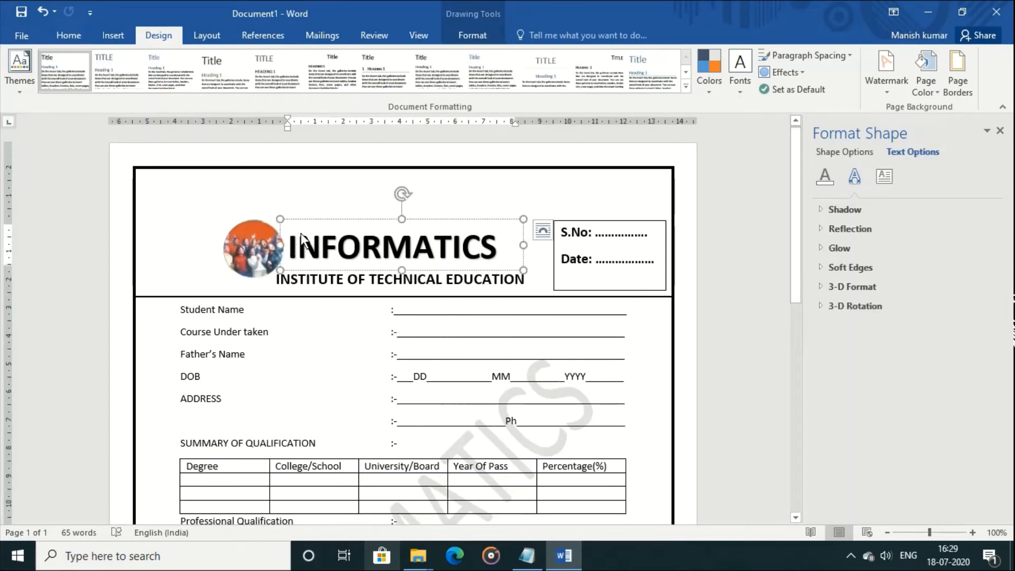
click(309, 219)
key(Delete)
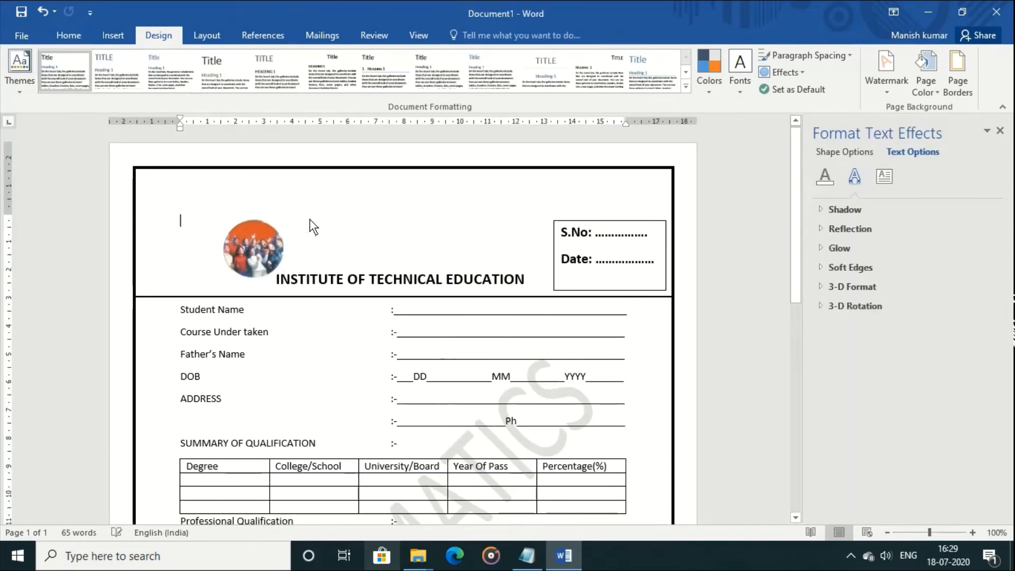
Insert a new WordArt in a style chosen from the WordArt gallery
click(74, 37)
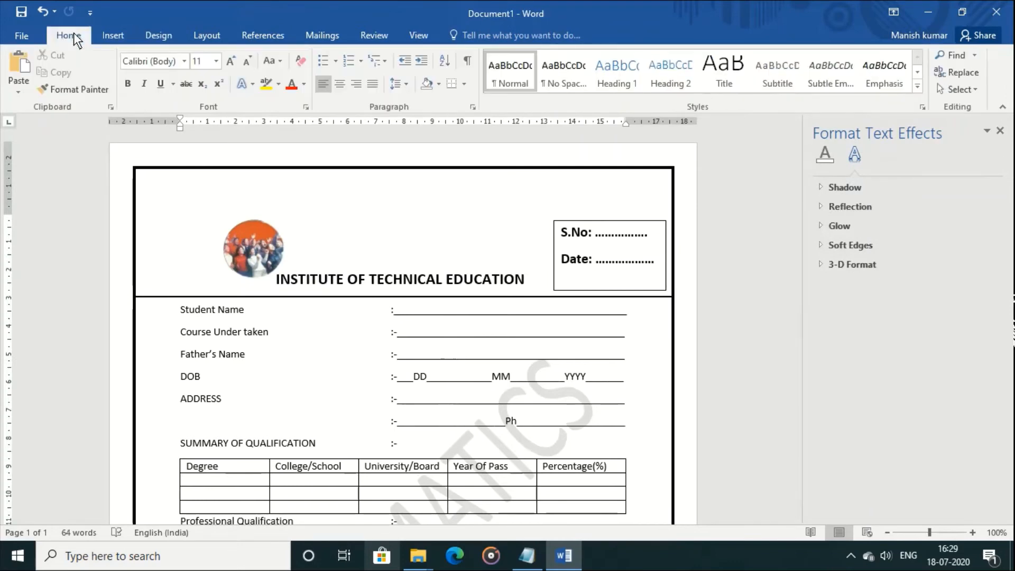
click(112, 37)
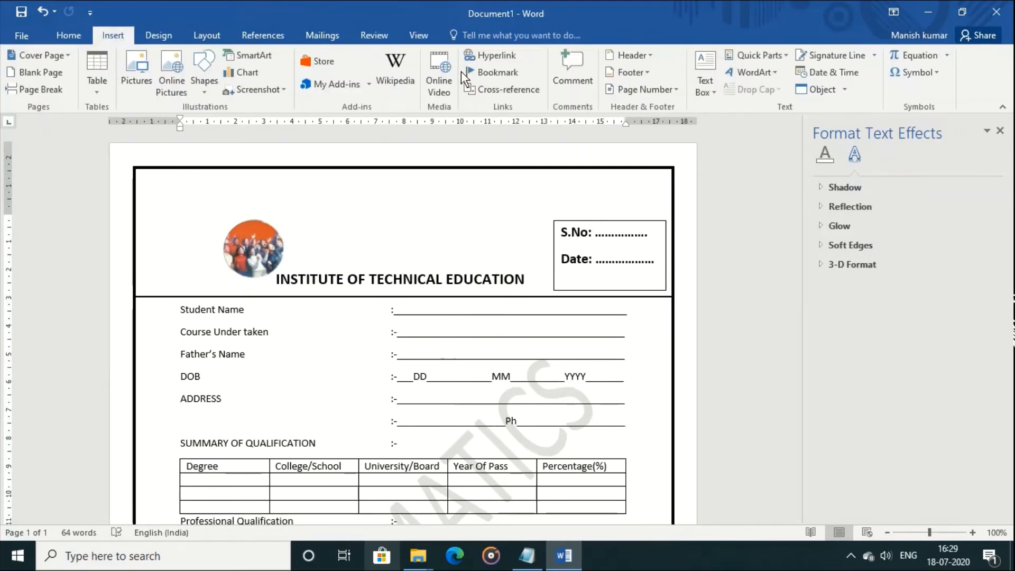
click(751, 72)
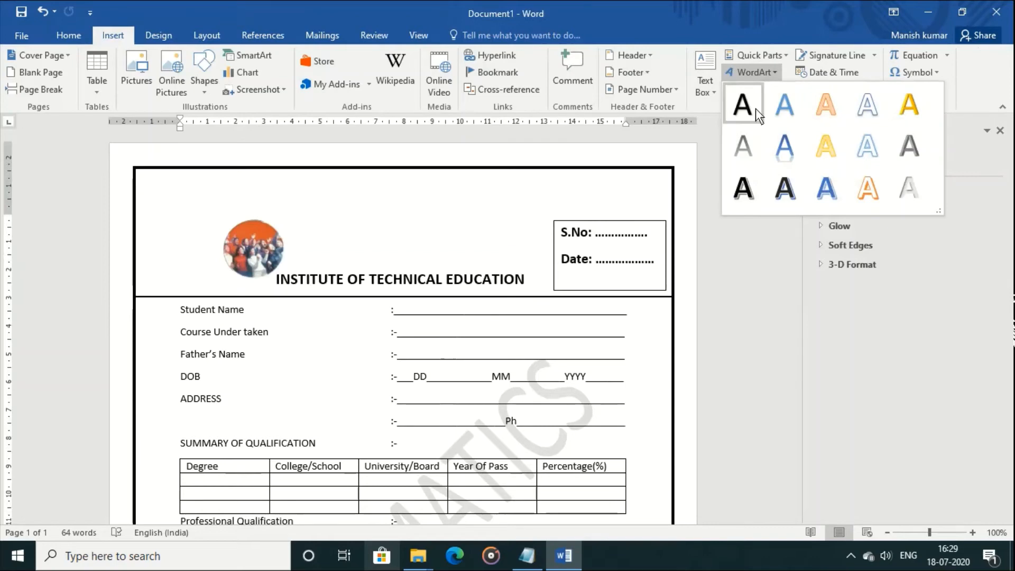
click(731, 68)
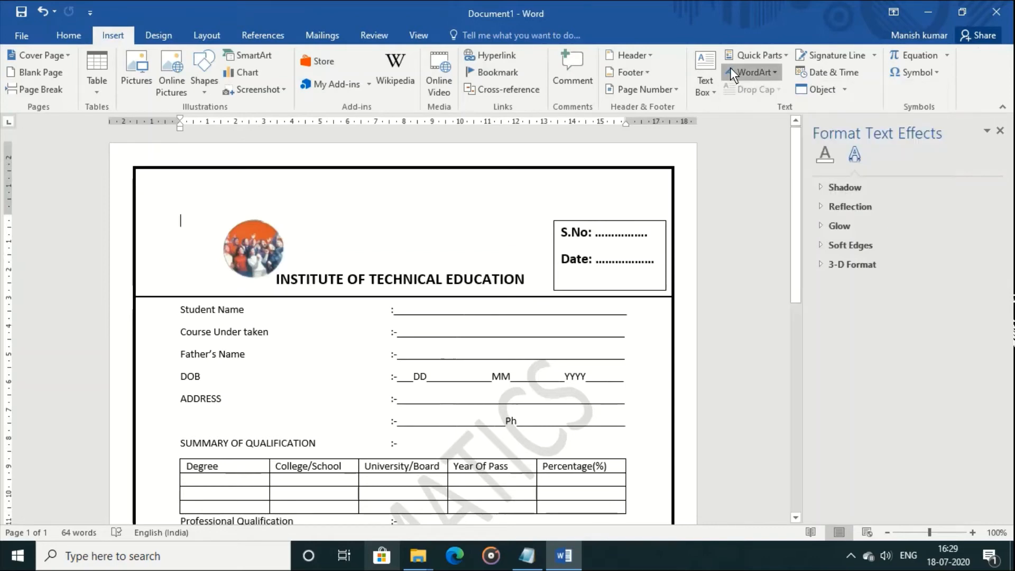
click(731, 67)
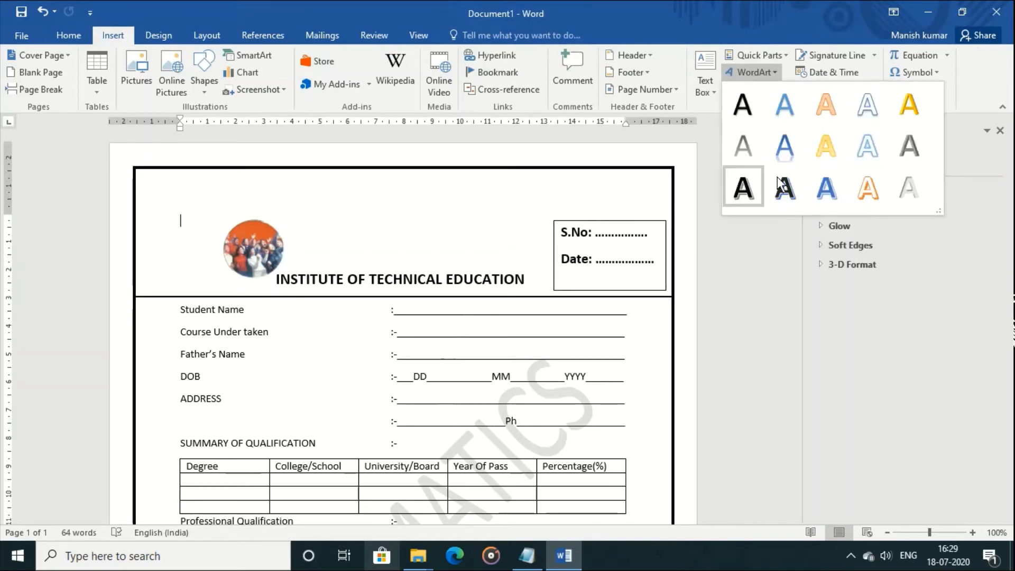
click(872, 185)
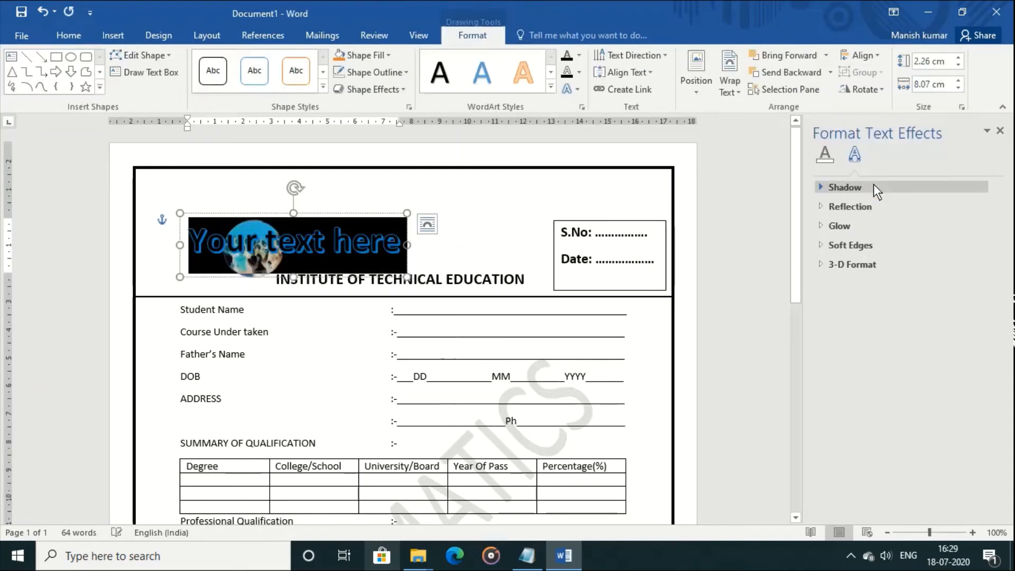
Make the WordArt read INFORMATICS and move it beside the logo
text(INFORMATICS)
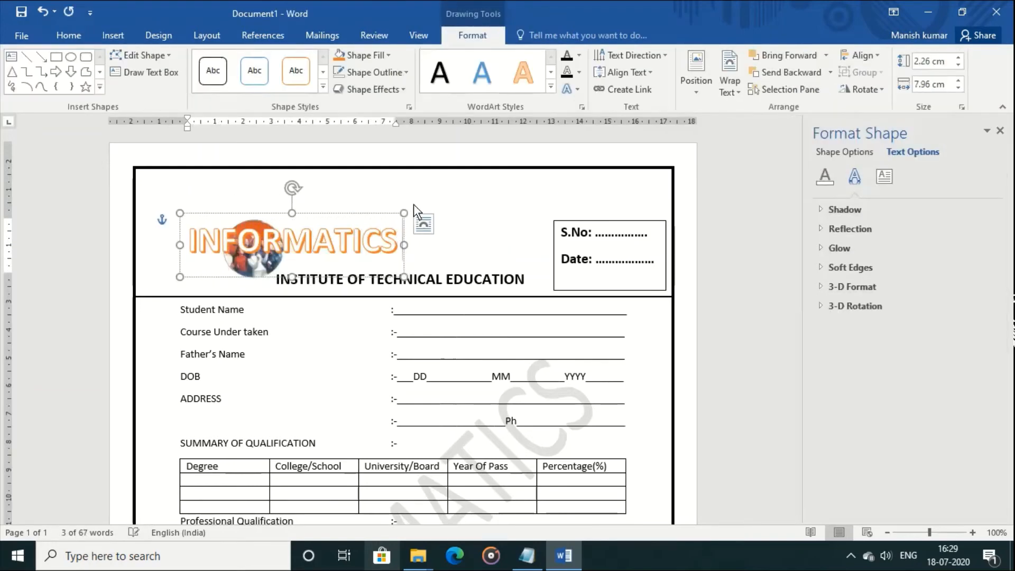
drag(327, 217, 412, 222)
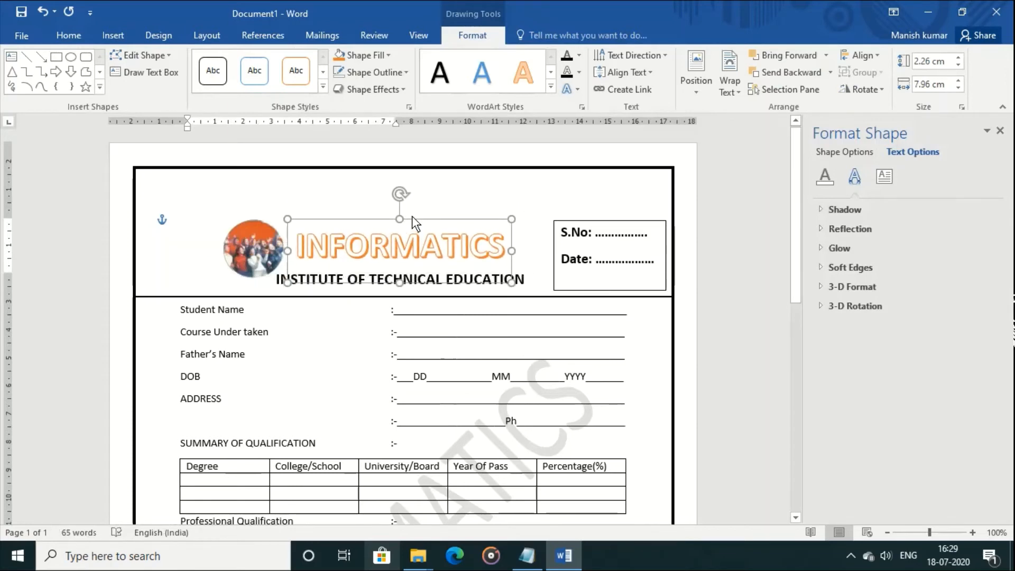
click(553, 89)
click(749, 191)
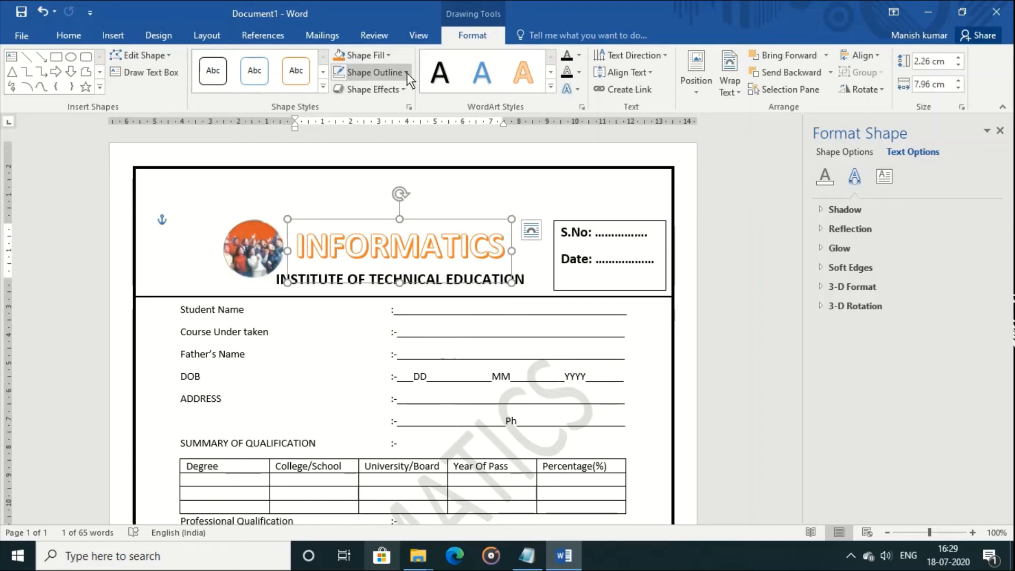
Try an orange glow, then restyle the INFORMATICS WordArt as plain black text
click(408, 93)
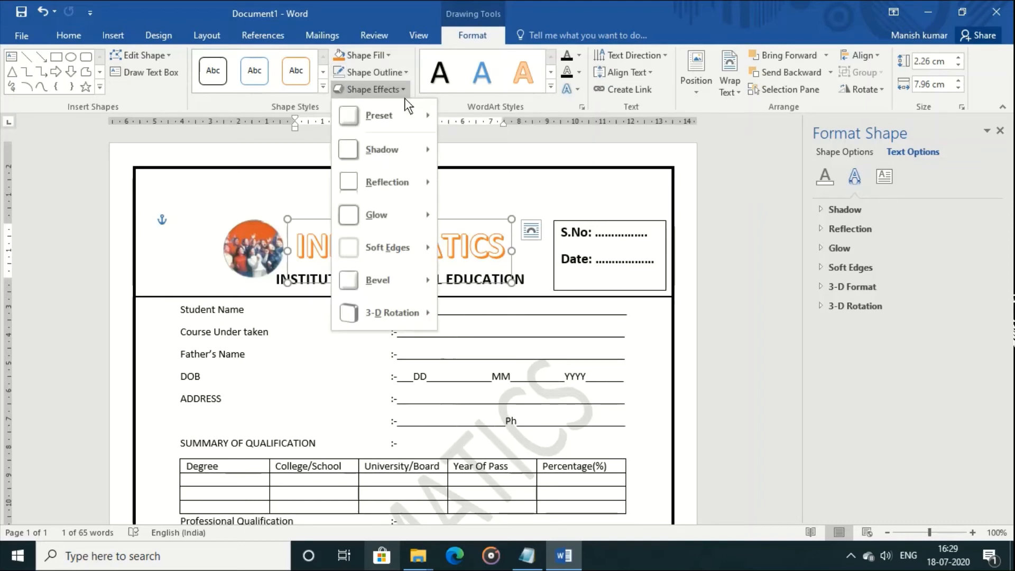
mouse_move(402, 199)
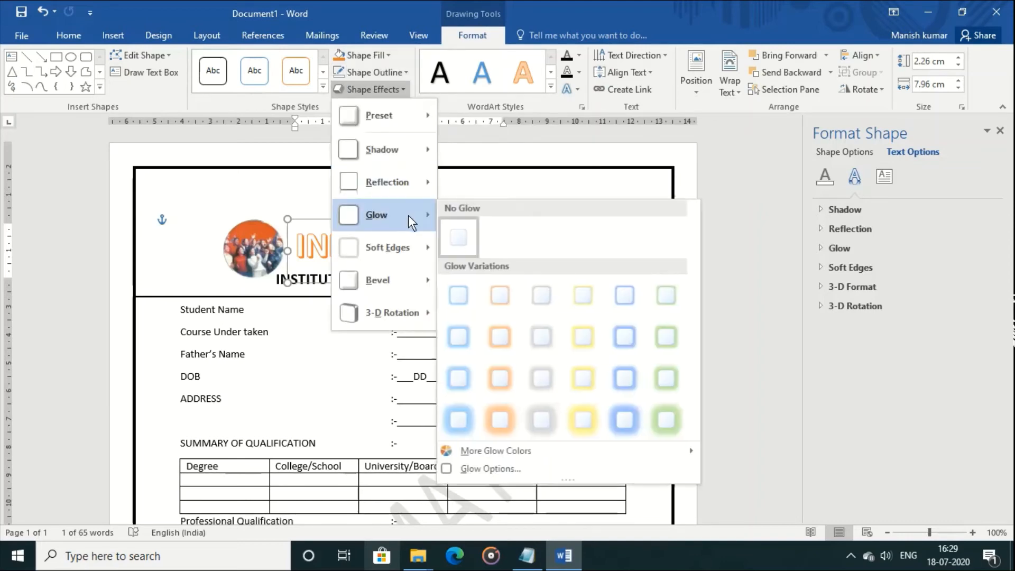
click(500, 419)
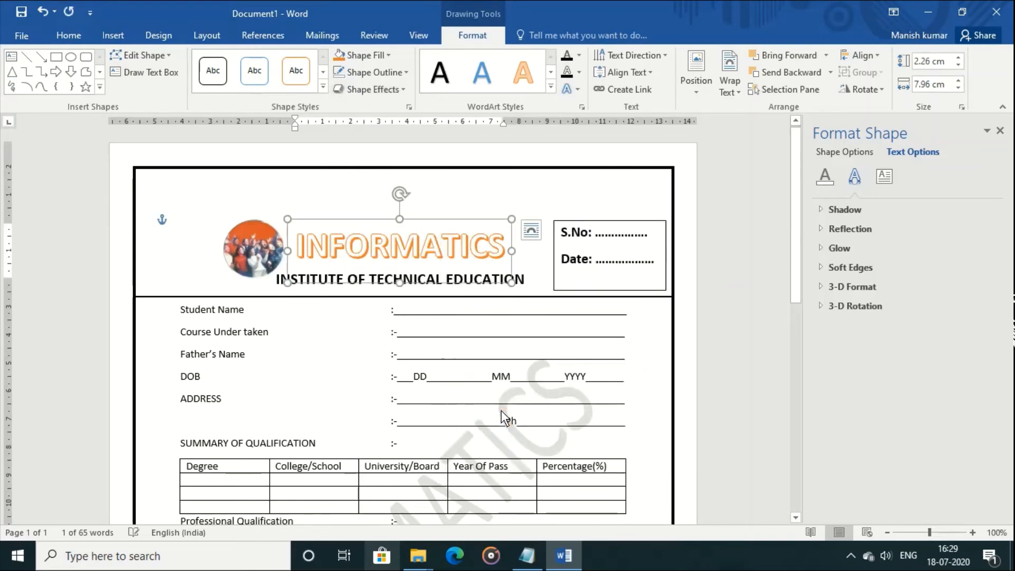
click(447, 82)
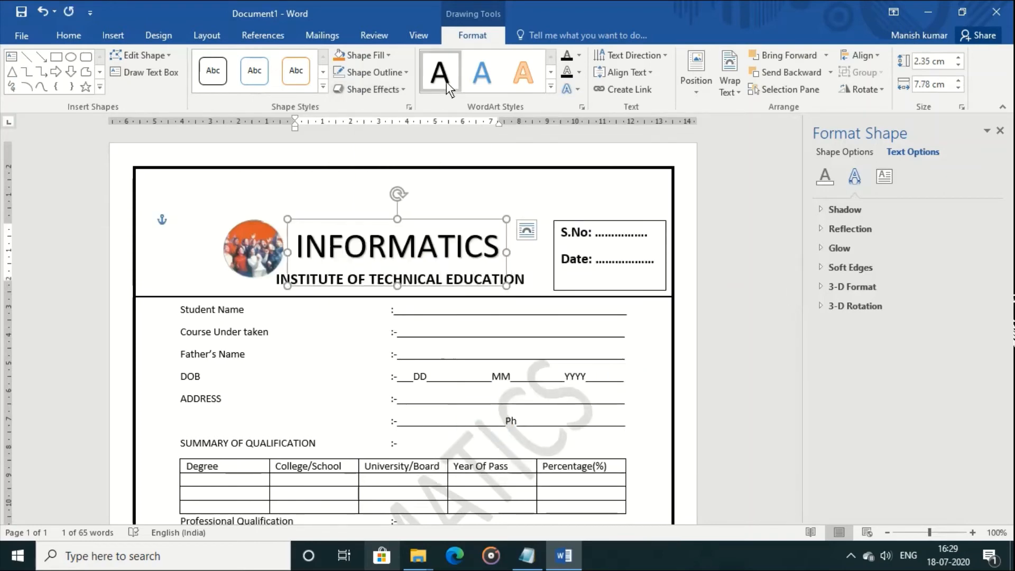
click(388, 56)
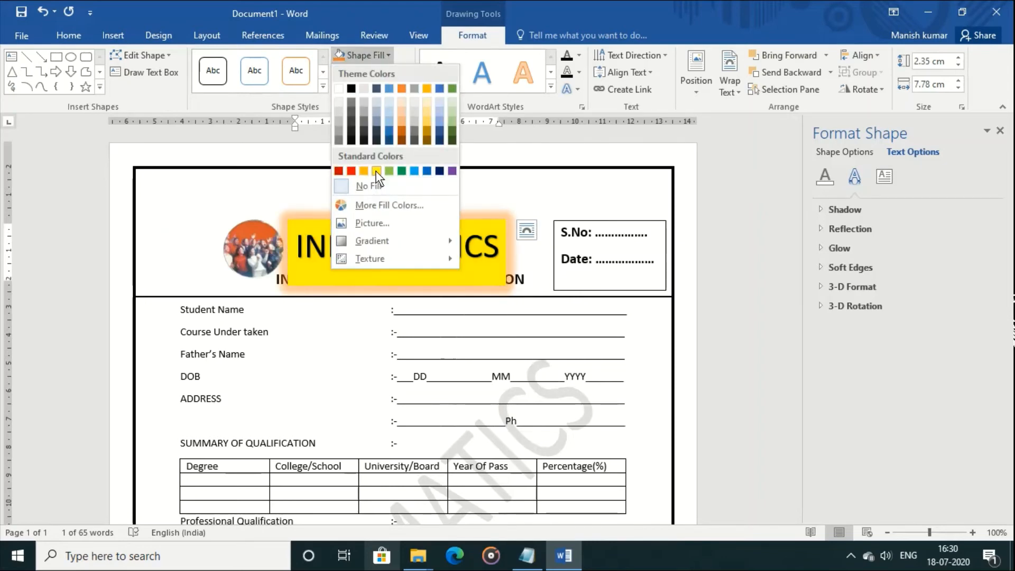
click(312, 113)
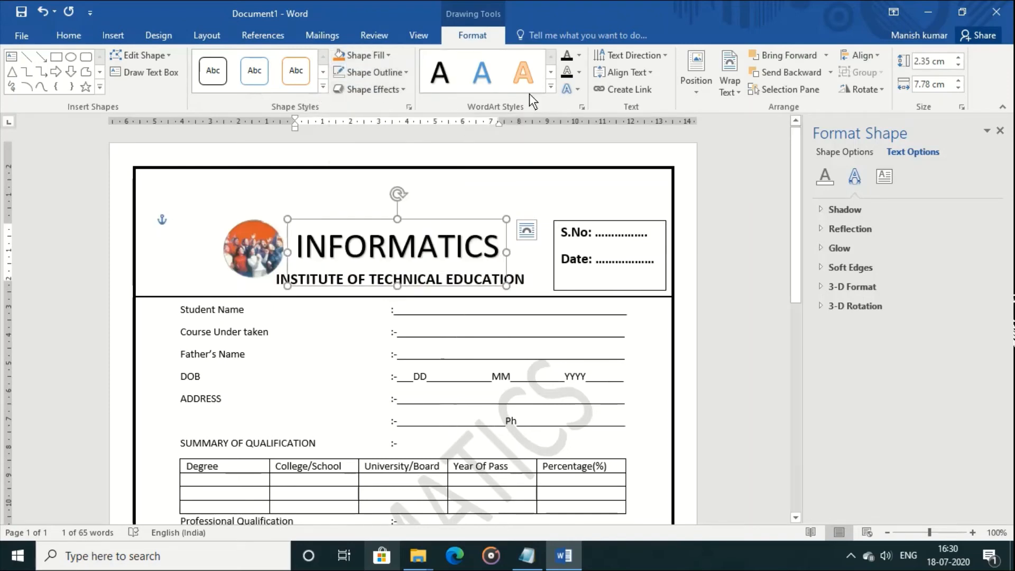
Outline the INFORMATICS letters in red and reduce the box height to 1.91 cm
click(579, 72)
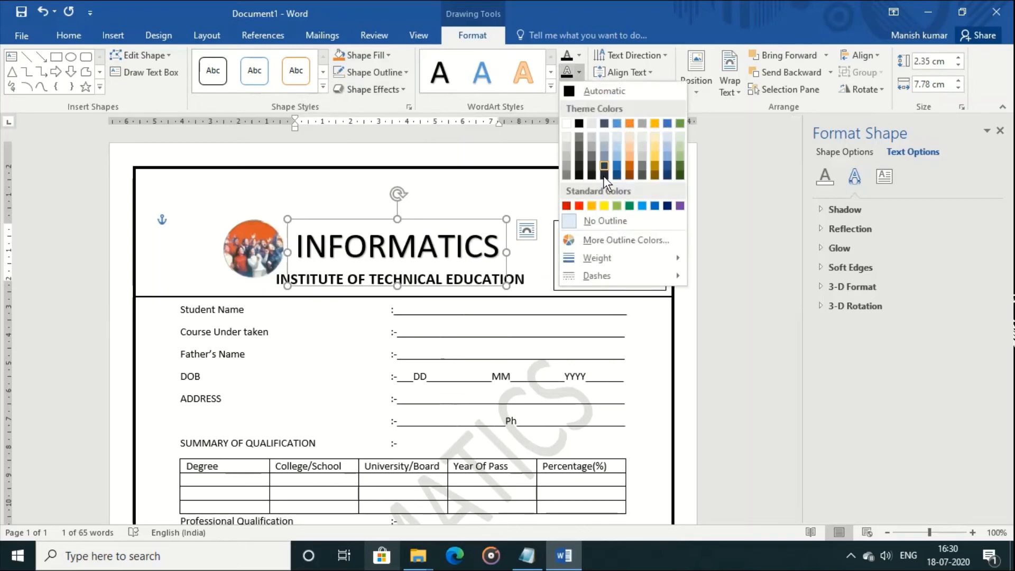
click(578, 206)
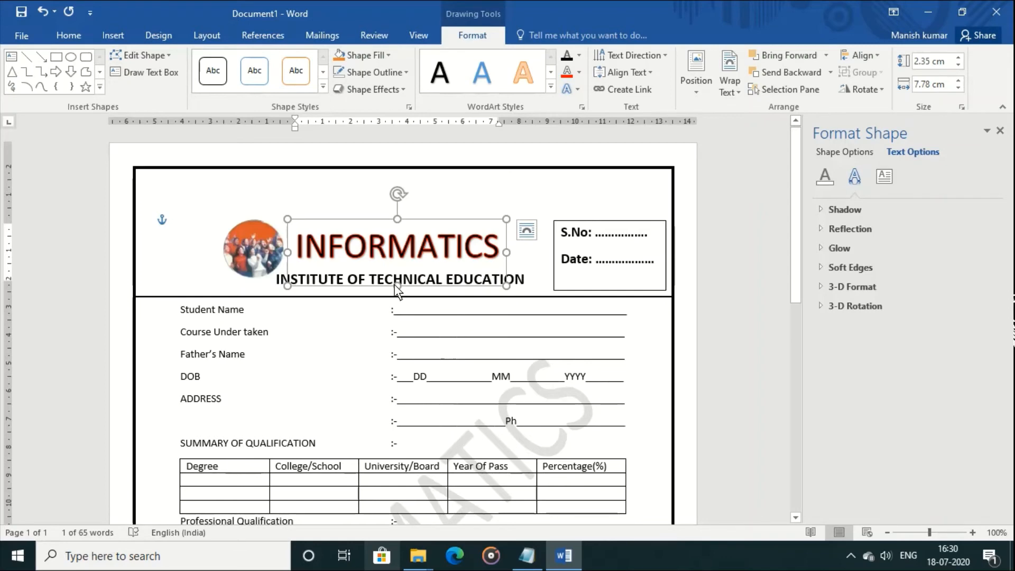
drag(398, 286, 398, 274)
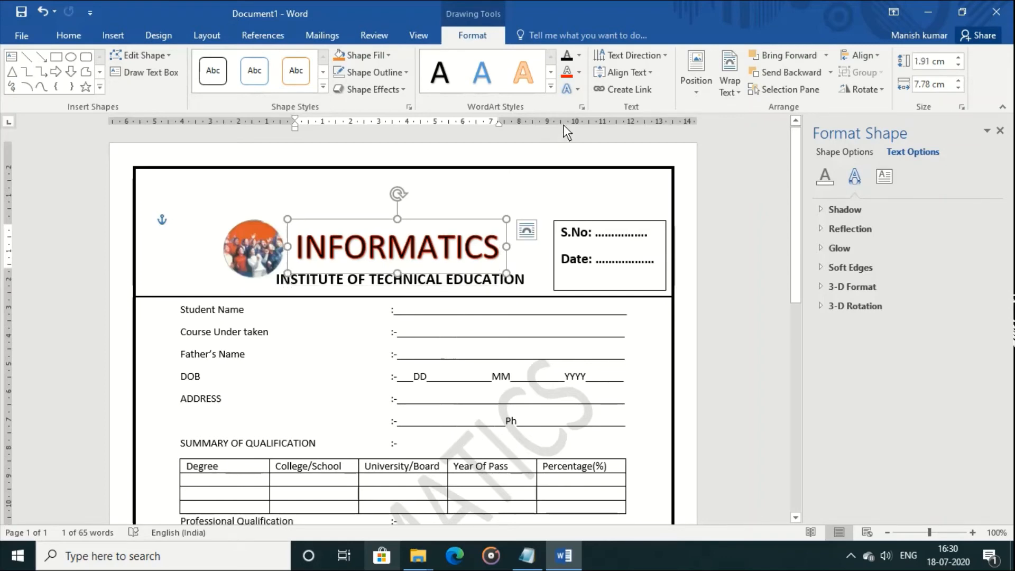
Apply the Stop warp to INFORMATICS, shorten it to 1.61 cm, and close the pane
click(578, 90)
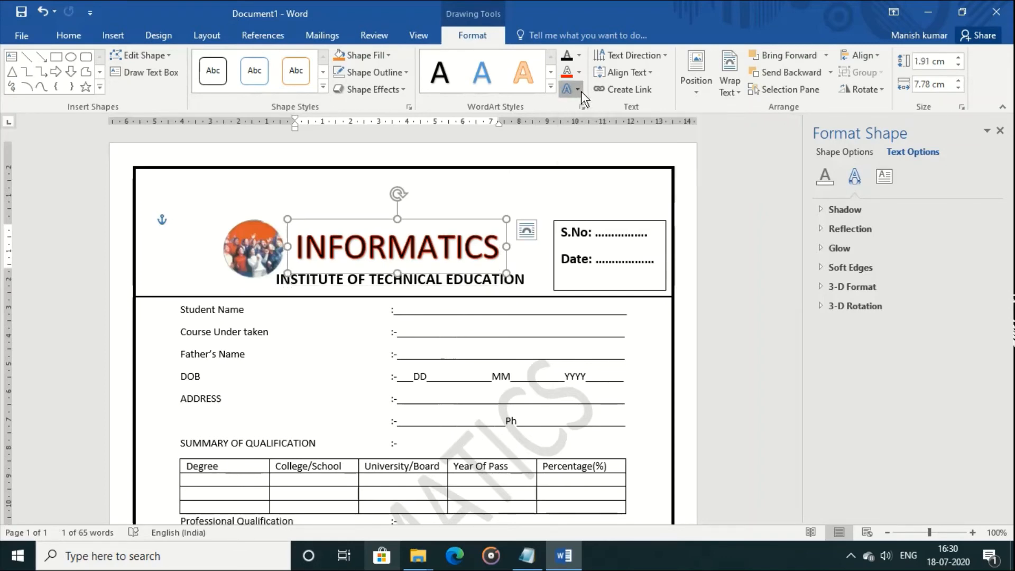
mouse_move(644, 274)
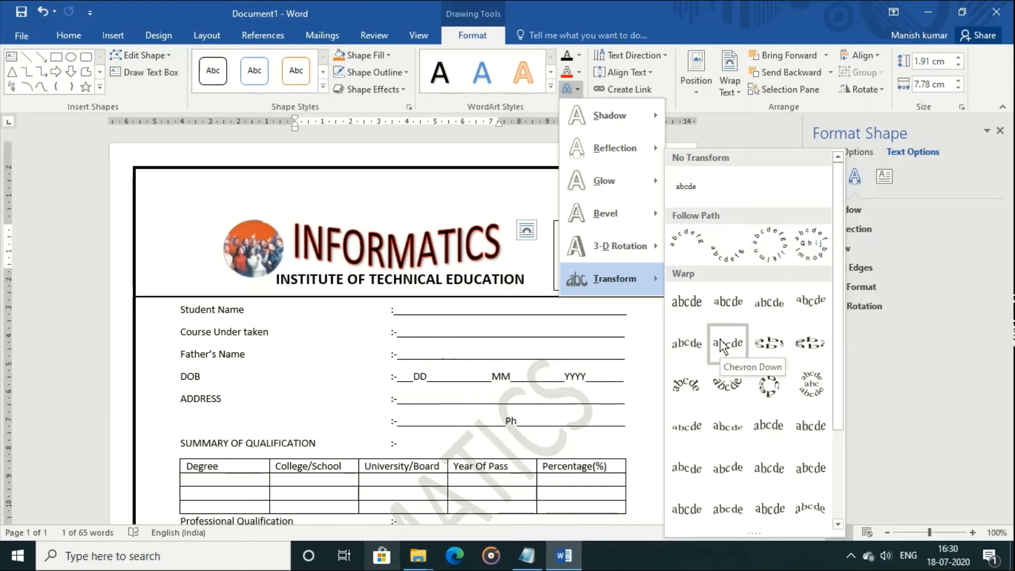
click(722, 307)
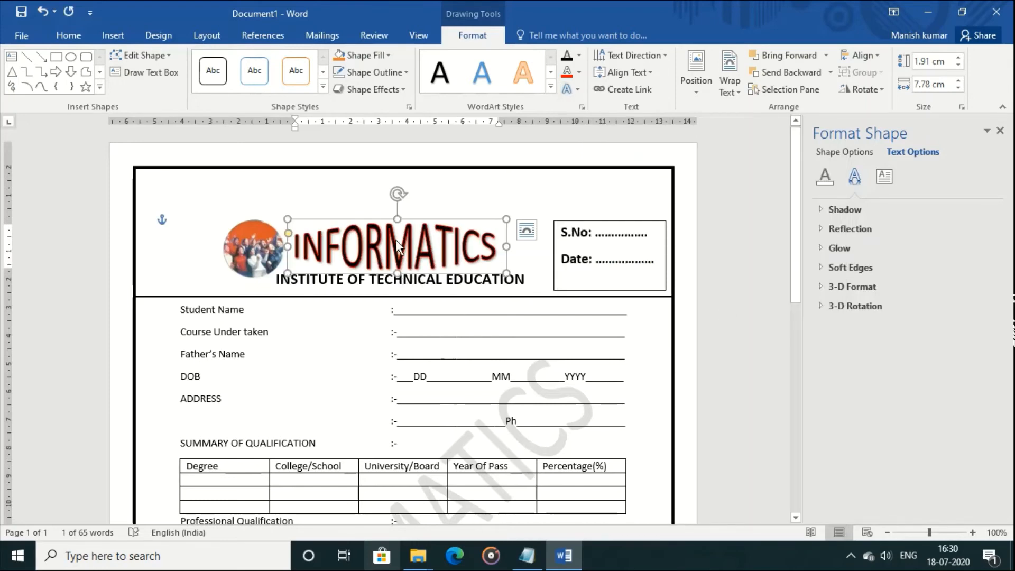
drag(396, 218, 395, 223)
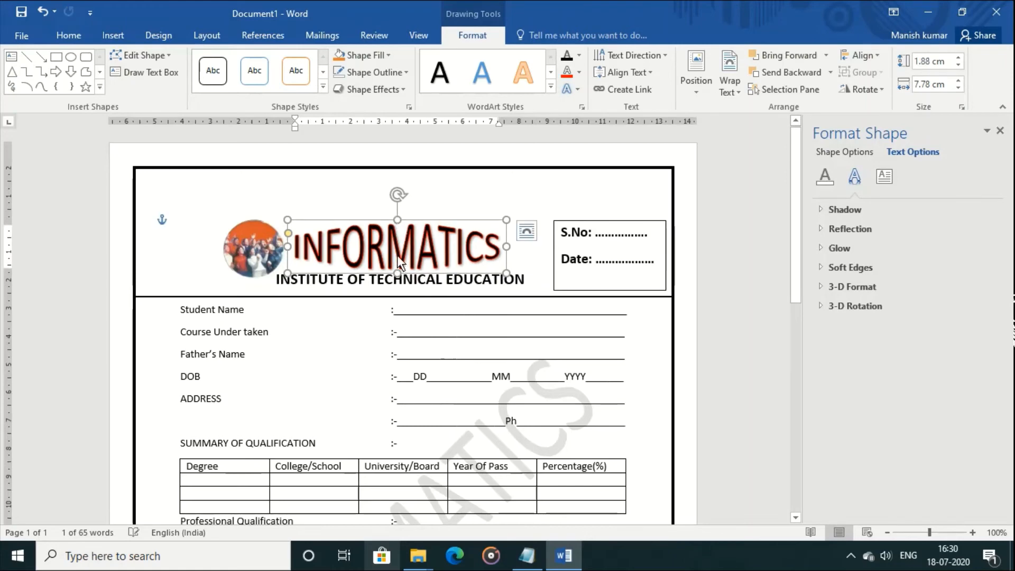
drag(397, 273, 397, 264)
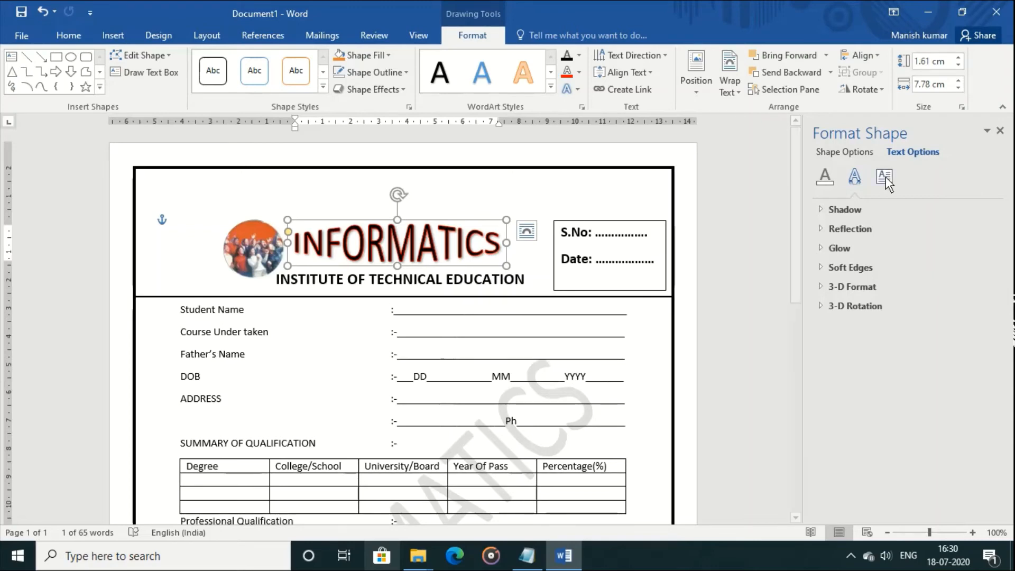
click(1001, 131)
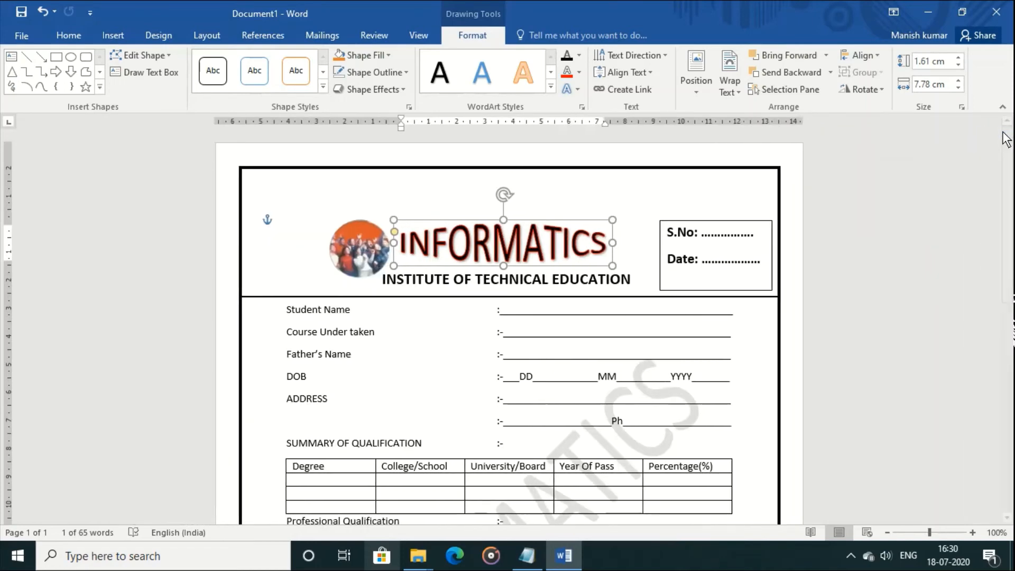
Save the registration form in Documents as 'reg'
click(20, 14)
click(210, 239)
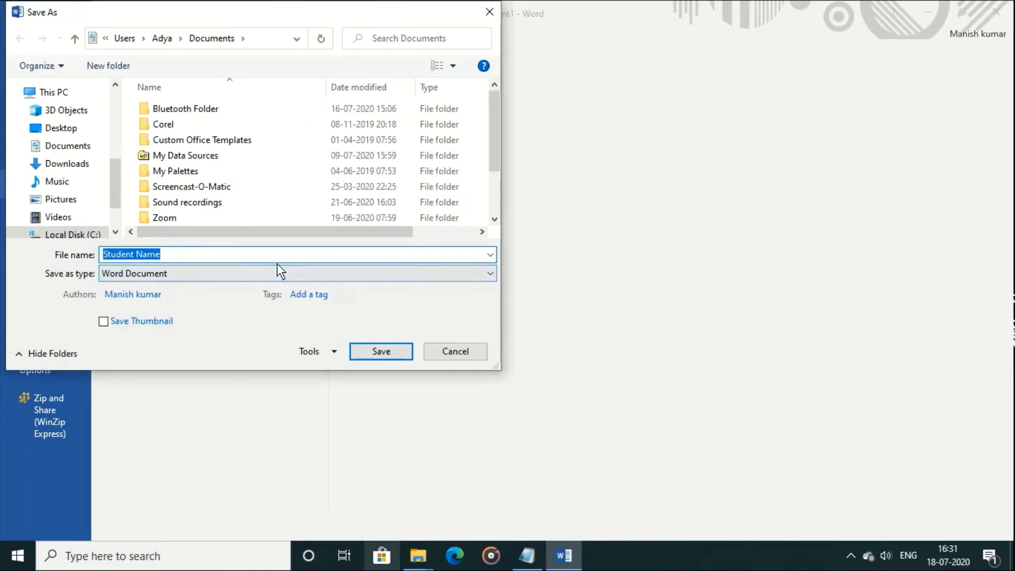
text(reg)
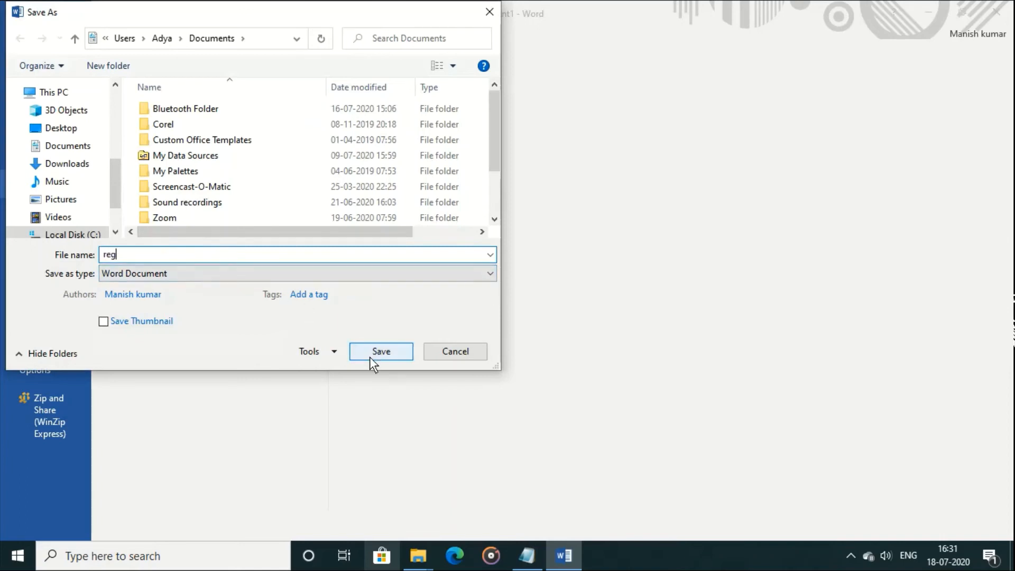
click(370, 356)
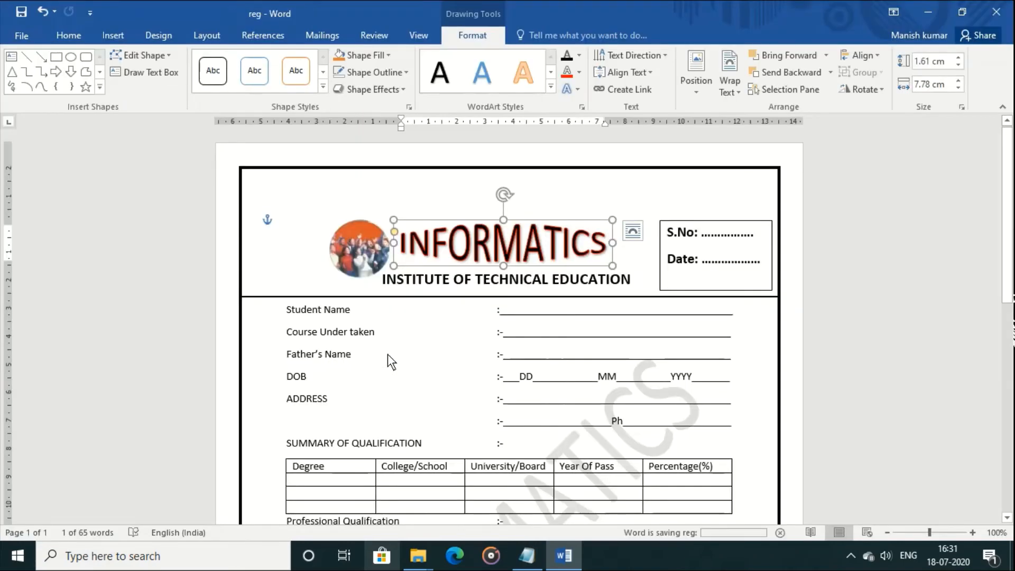
mouse_move(1012, 156)
mouse_down()
mouse_move(1013, 360)
mouse_move(1014, 132)
mouse_move(1004, 435)
mouse_move(1011, 373)
mouse_up()
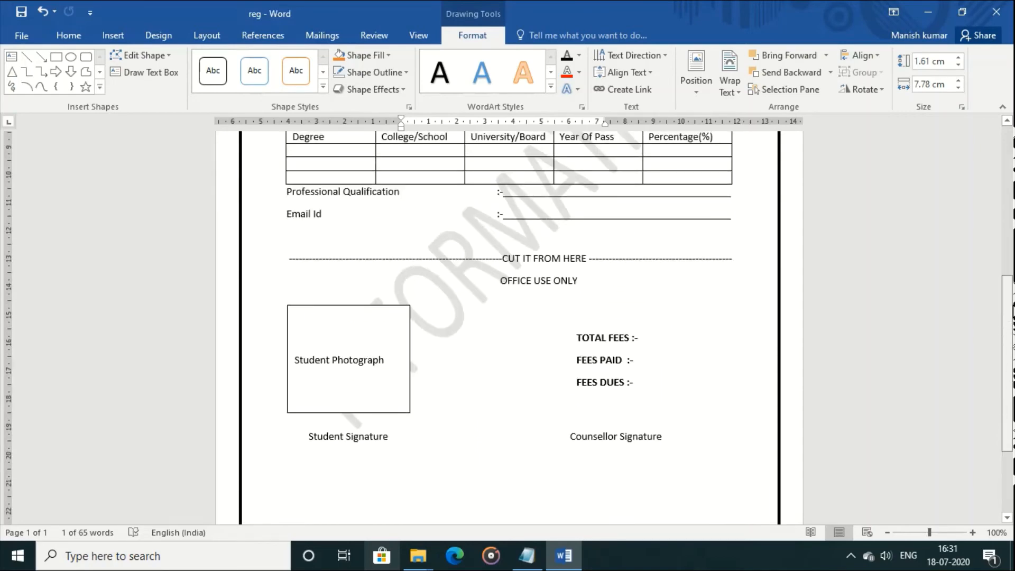
drag(1014, 311, 1013, 160)
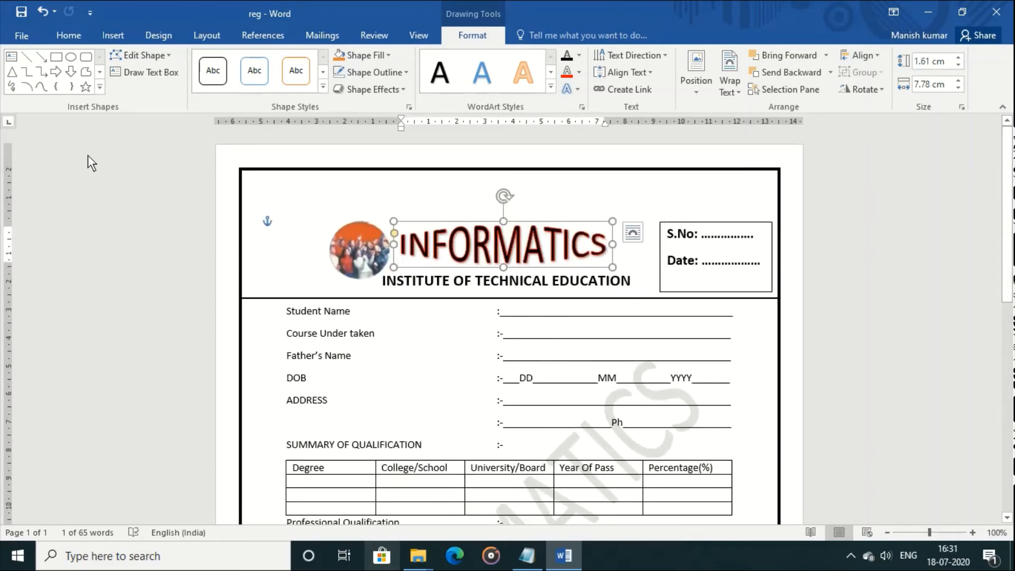
click(18, 40)
Close the reg form and browse the Resumes and Cover Letters templates
click(42, 296)
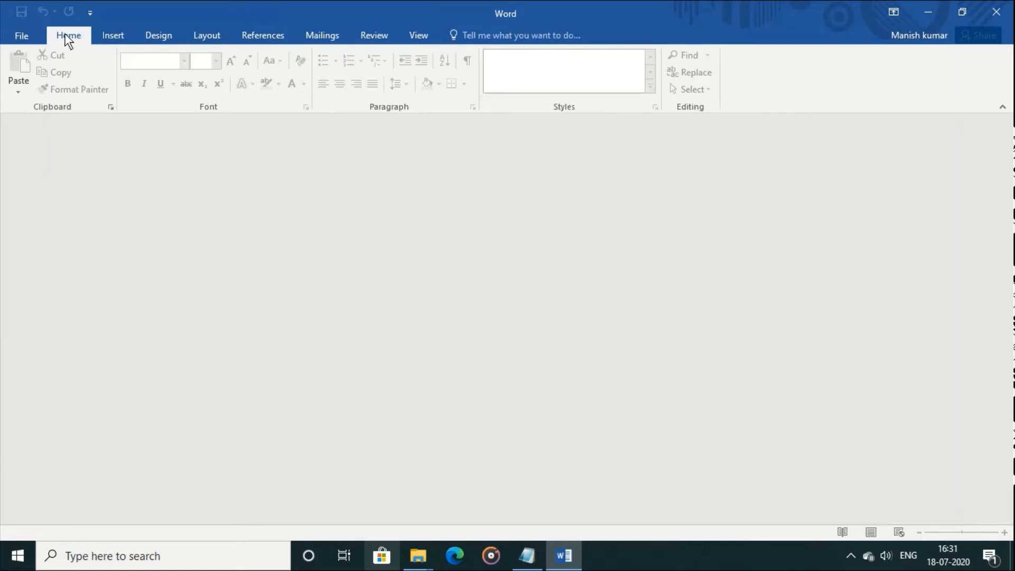
click(21, 39)
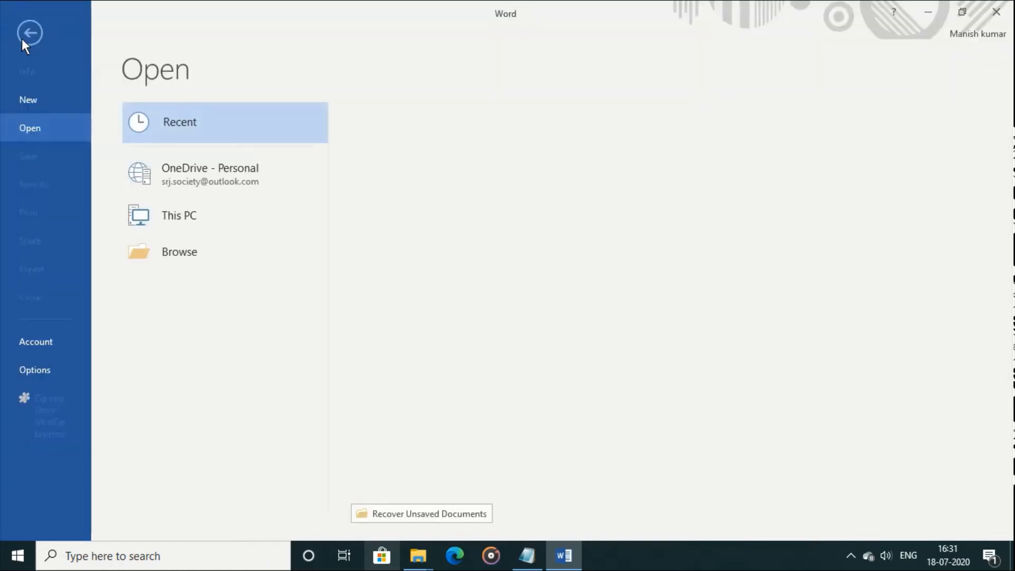
click(33, 106)
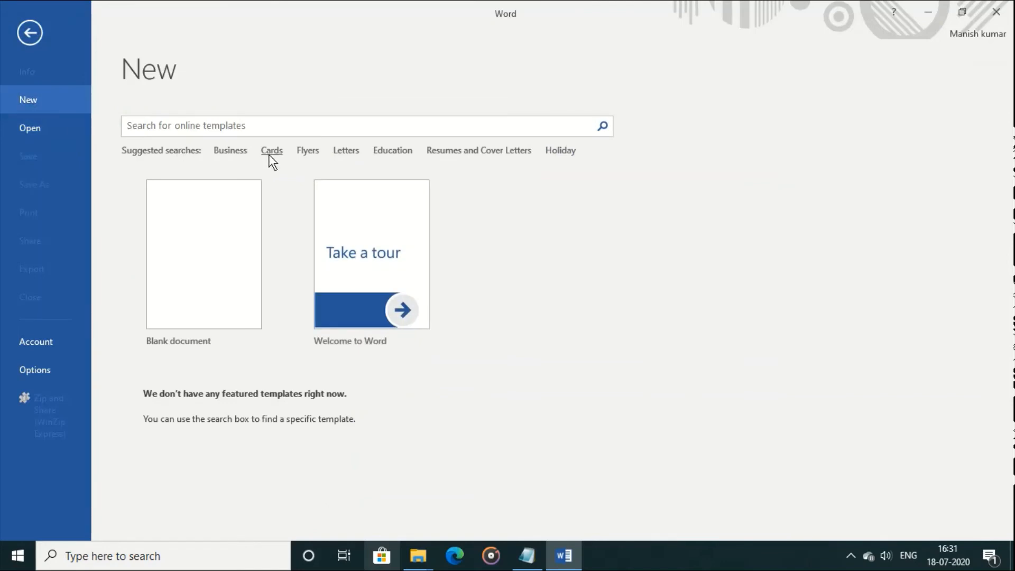
click(444, 153)
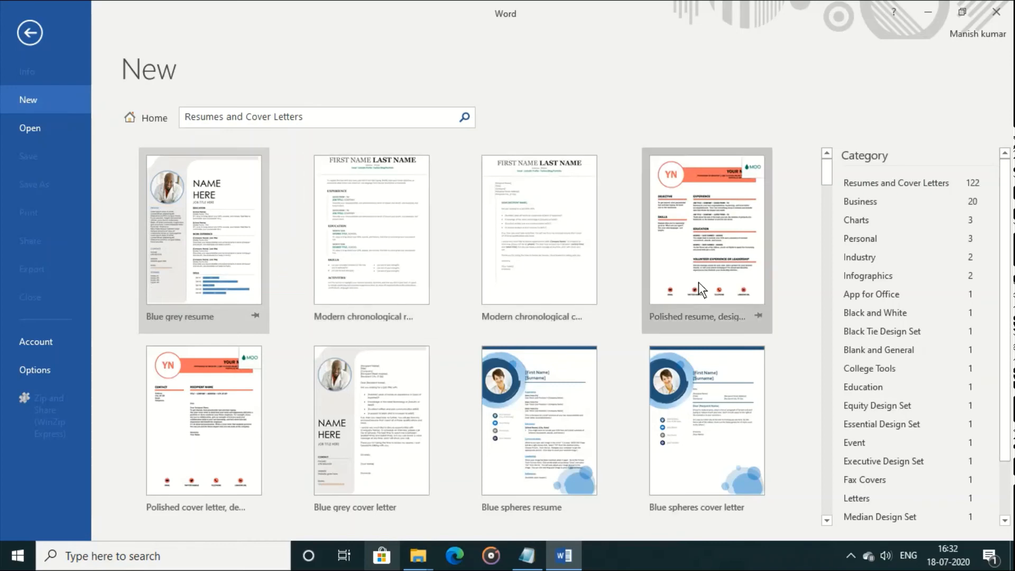
Create a new document from the Organic shapes resume template
drag(830, 173, 837, 255)
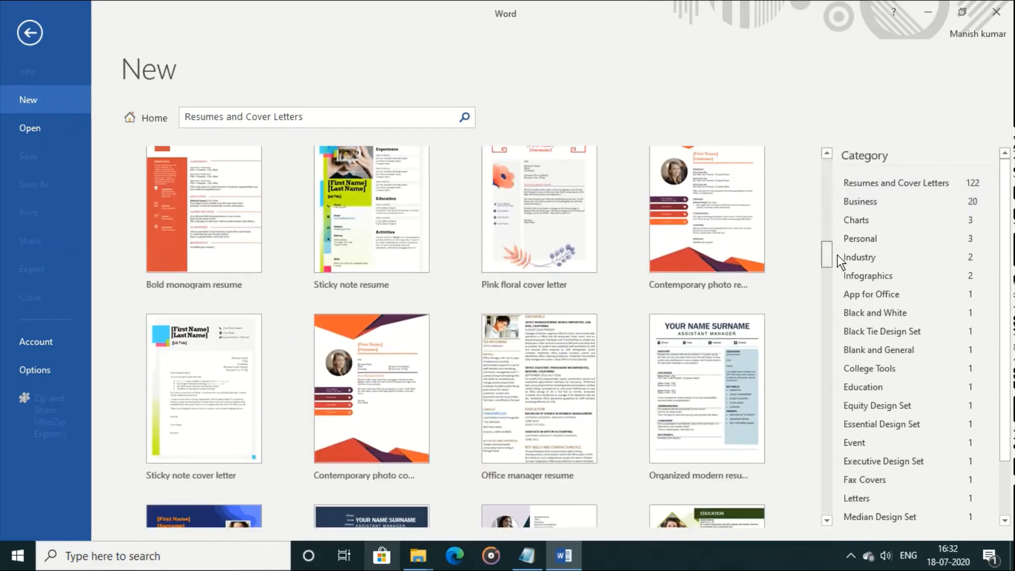
drag(837, 254, 839, 266)
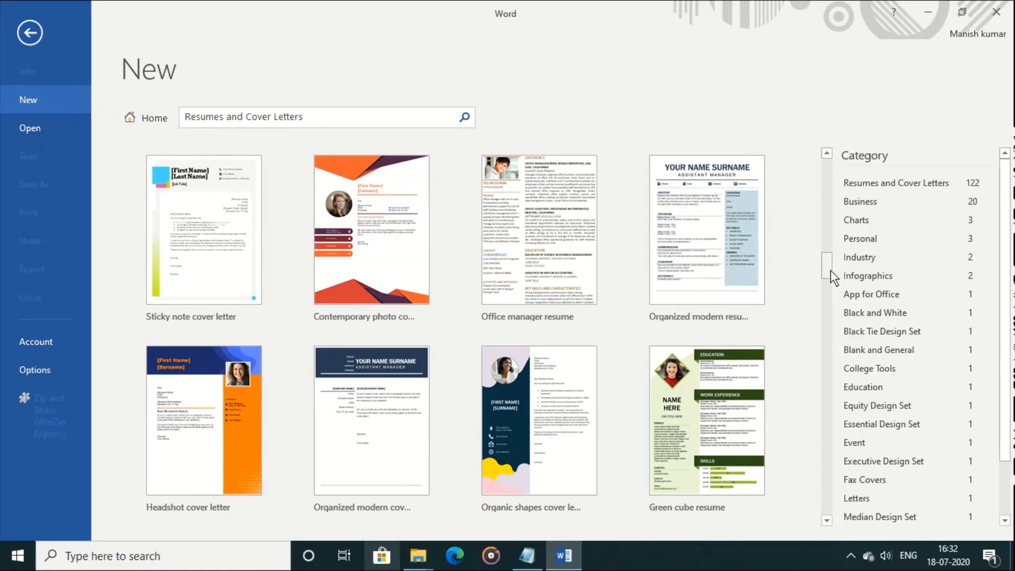
drag(831, 272, 836, 298)
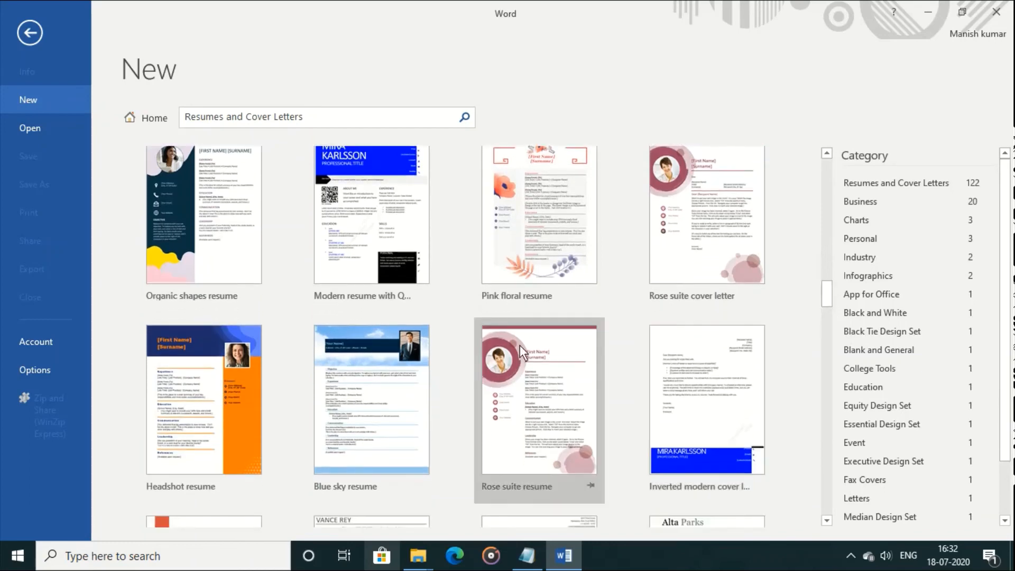
click(208, 239)
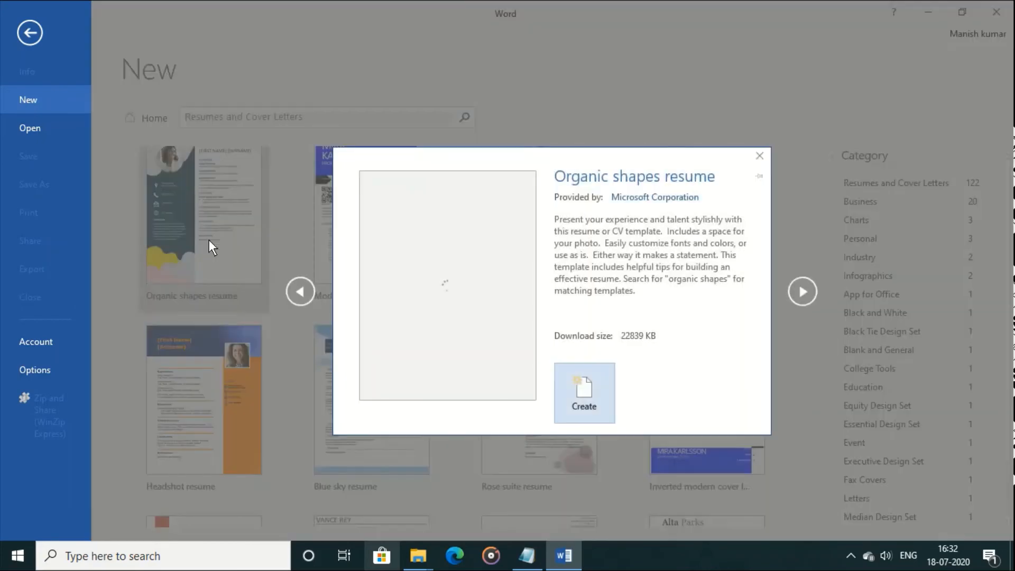
click(584, 394)
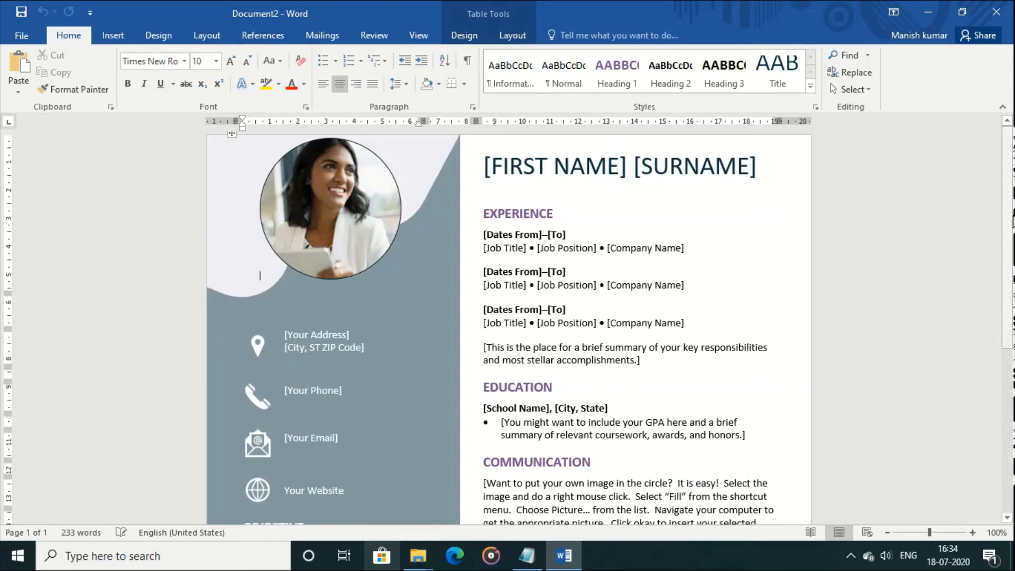
Replace the first name and surname placeholders with the applicant's name
drag(1010, 216, 1013, 129)
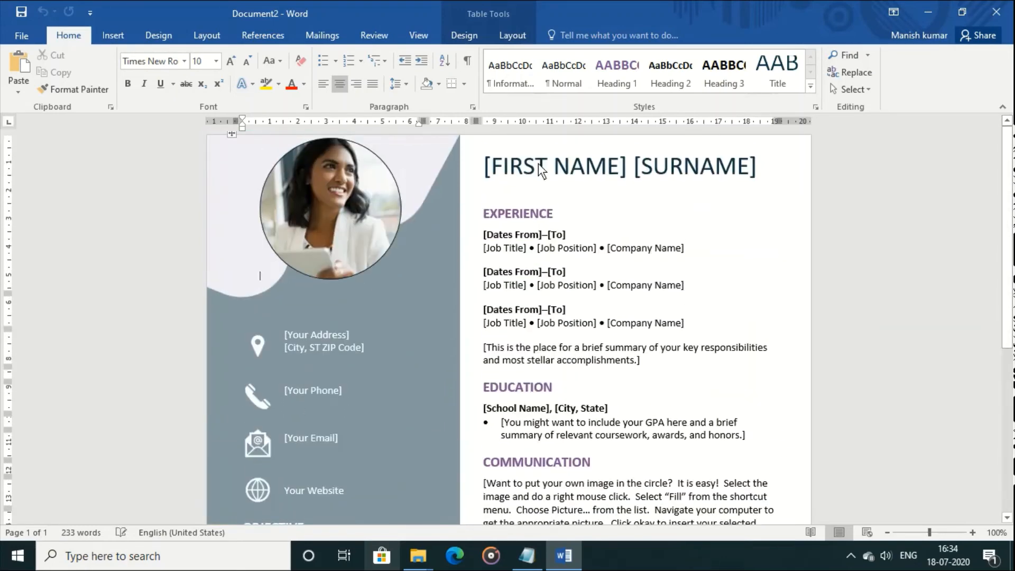
click(492, 166)
click(644, 167)
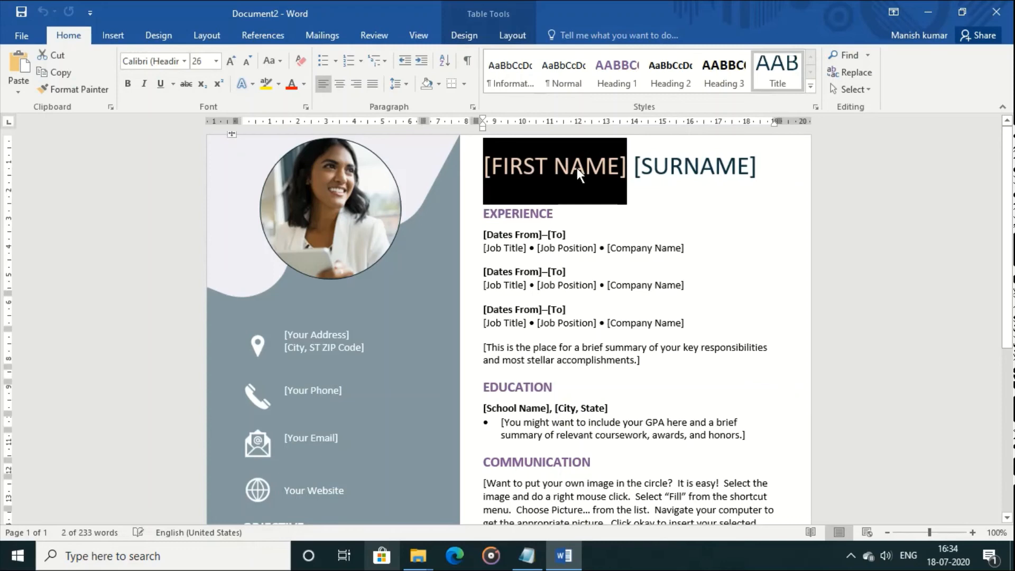
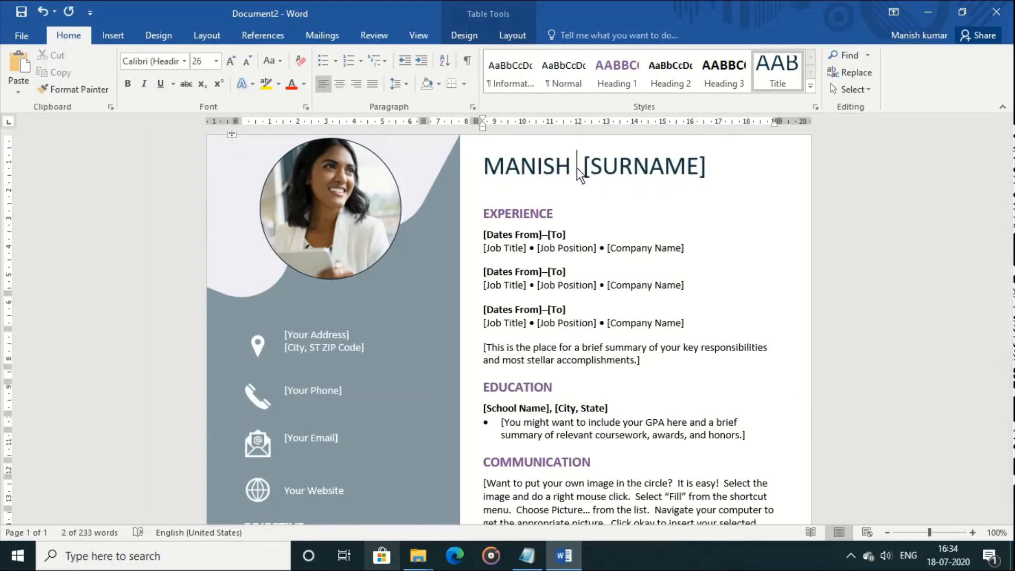
click(593, 166)
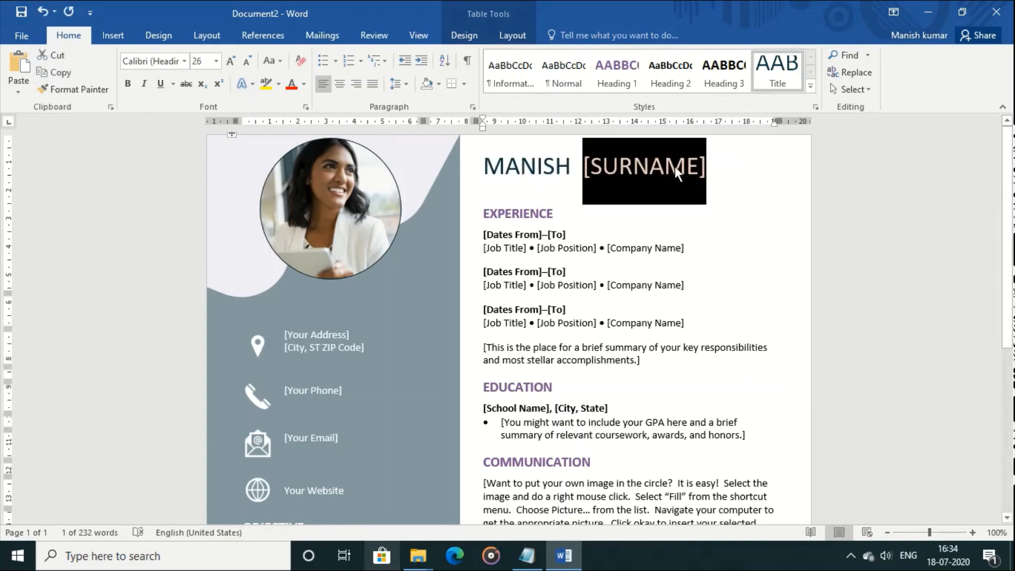
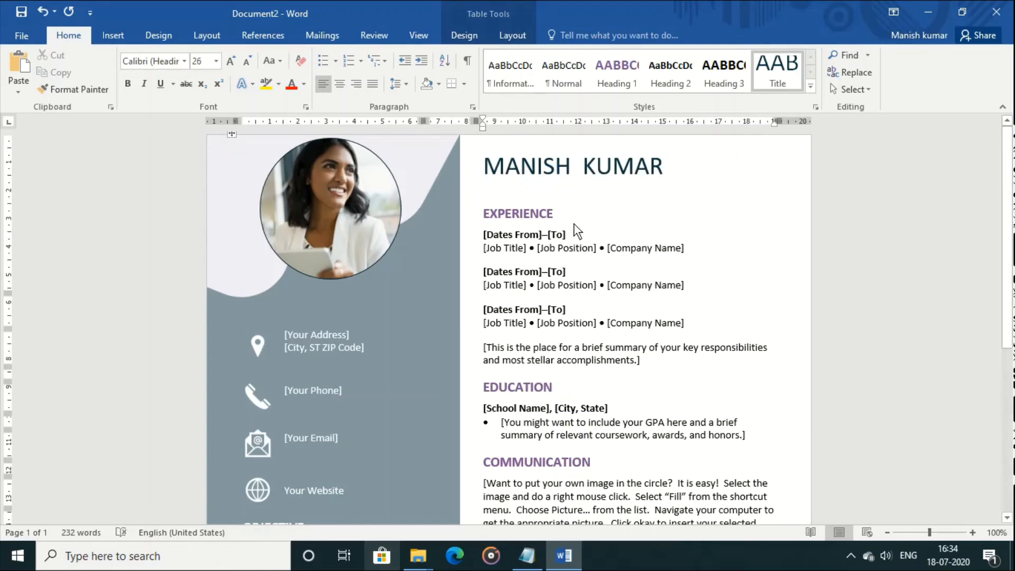
Date the first experience entry from 1-4-2019 to 1-8-2019
click(496, 237)
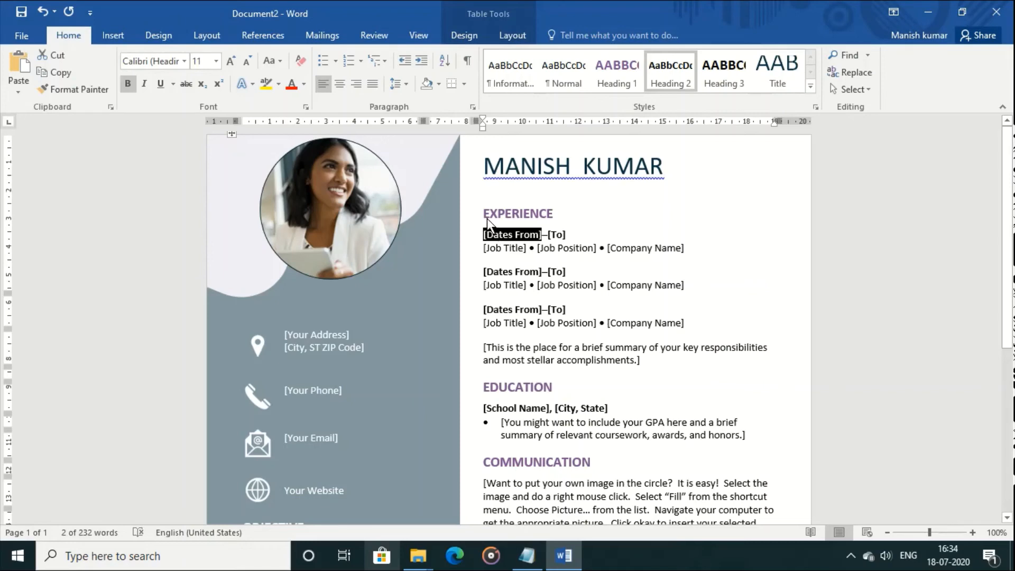
drag(485, 213, 539, 308)
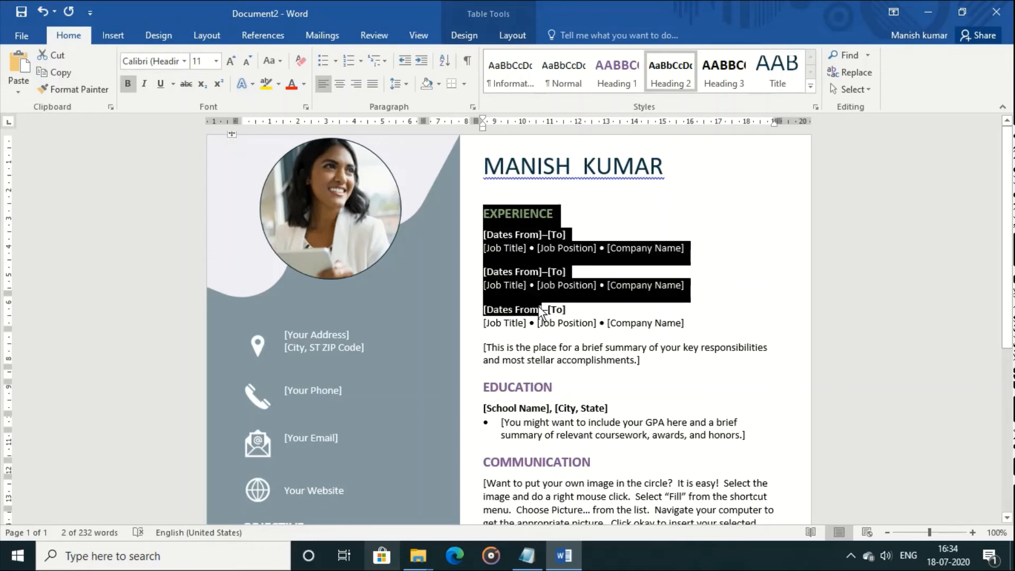
click(538, 307)
drag(491, 217, 598, 370)
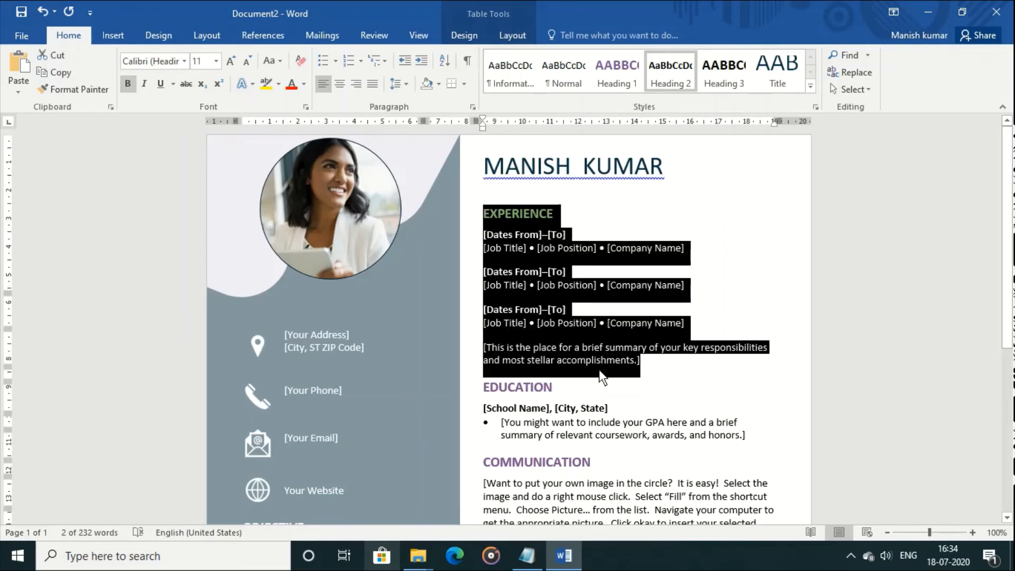
click(509, 234)
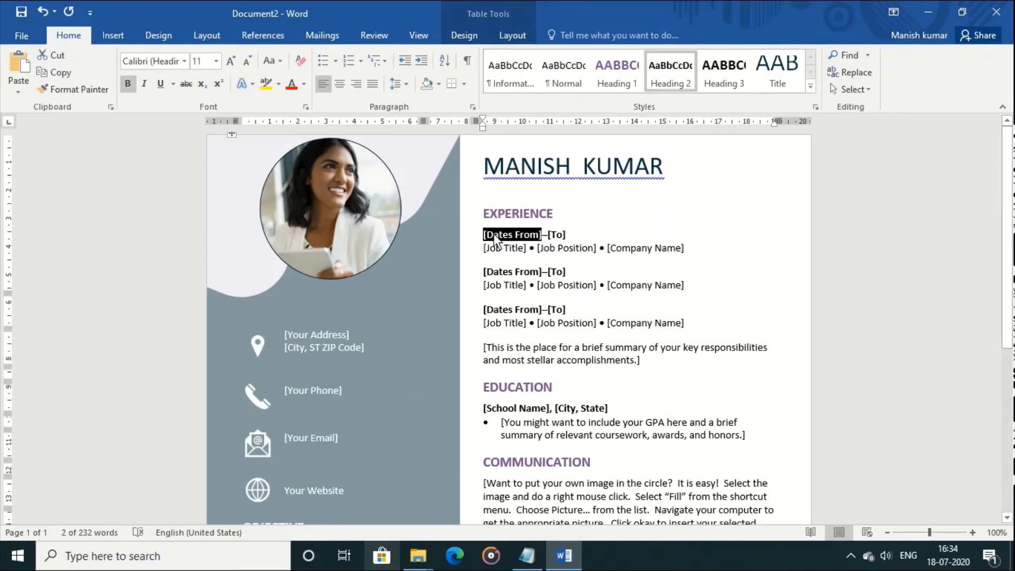
text(1-4-2019)
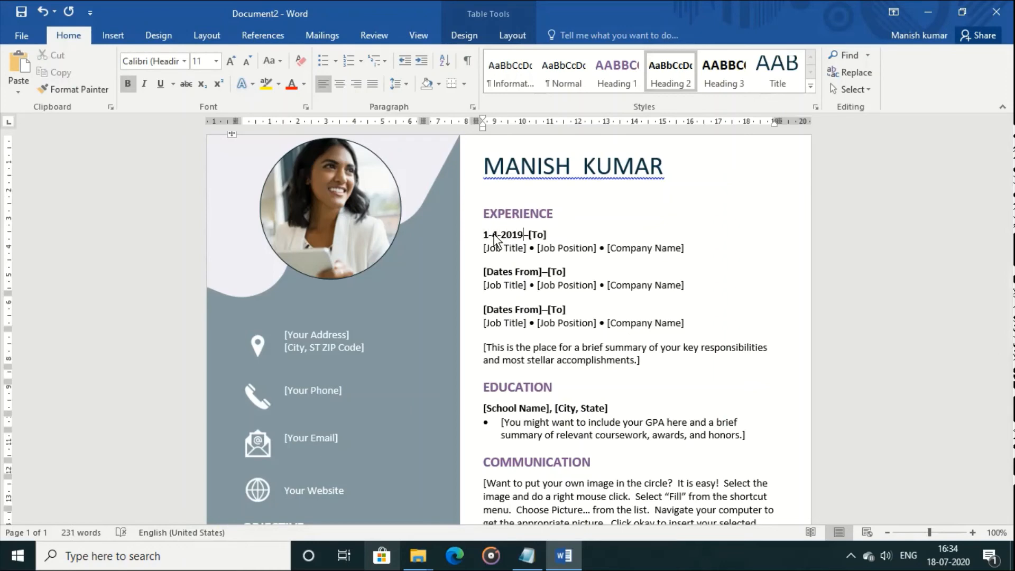
key(Right)
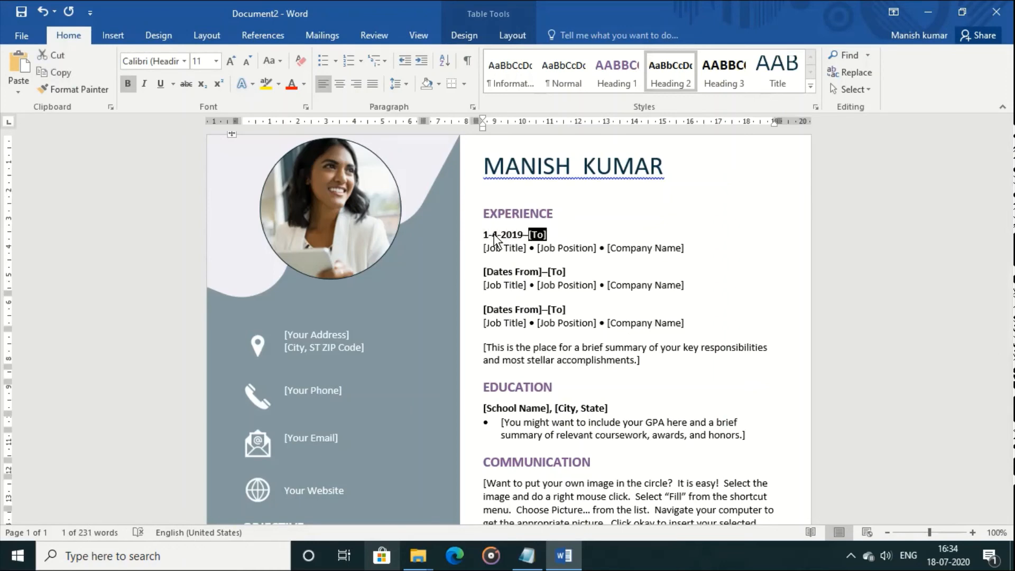
text(1)
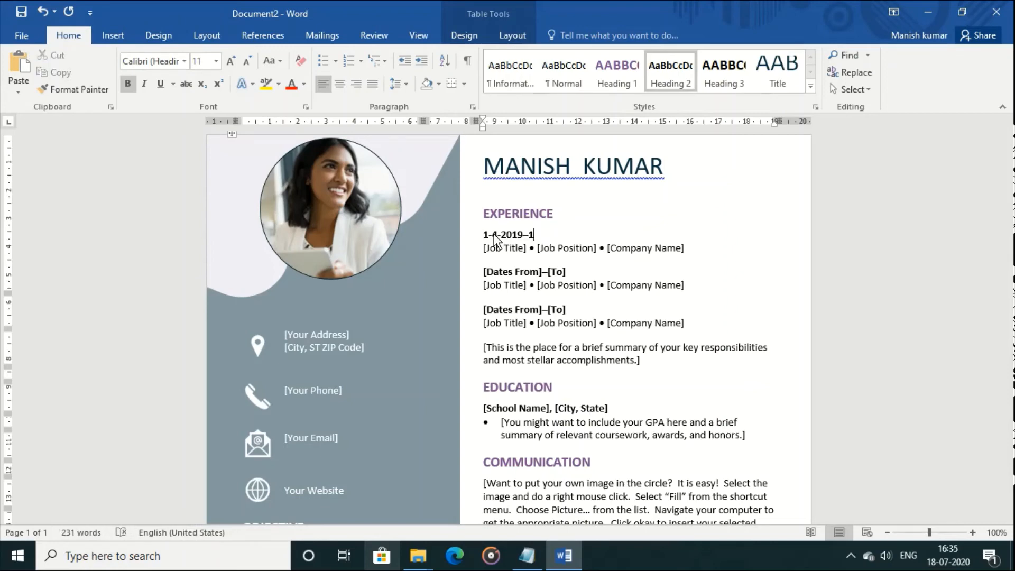
text(-8-2019)
Delete the second experience entry's dates line and job line
key(Down)
key(Down)
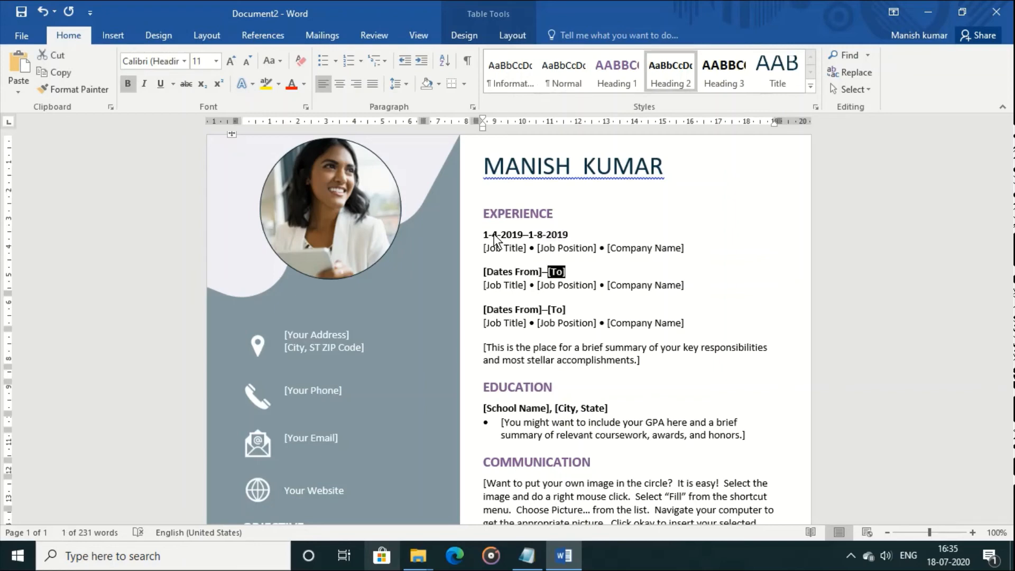
key(Down)
key(Down)
key(Down)
key(Up)
key(Up)
key(Up)
key(Left)
key(Left)
key(shift+Down)
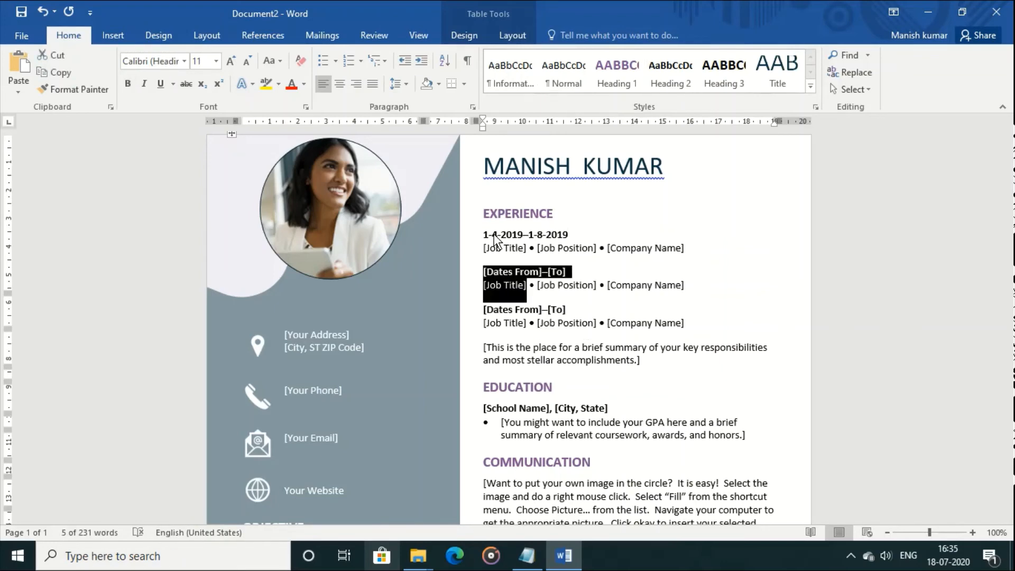
key(Delete)
key(Delete)
key(Delete)
key(Delete)
key(Delete)
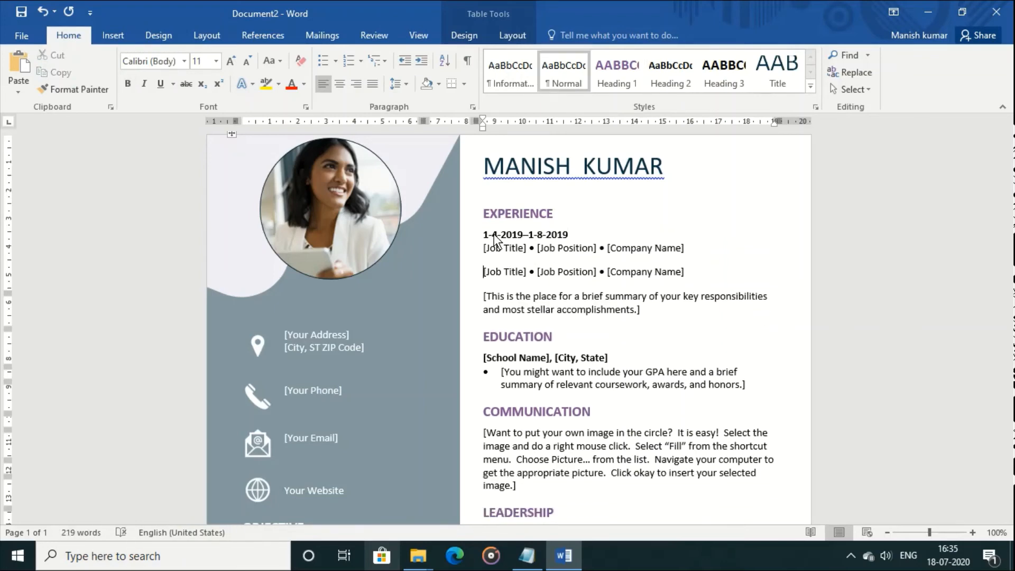
Select the Communication placeholder paragraph further down the resume
key(Down)
key(Down)
key(Down)
key(Down)
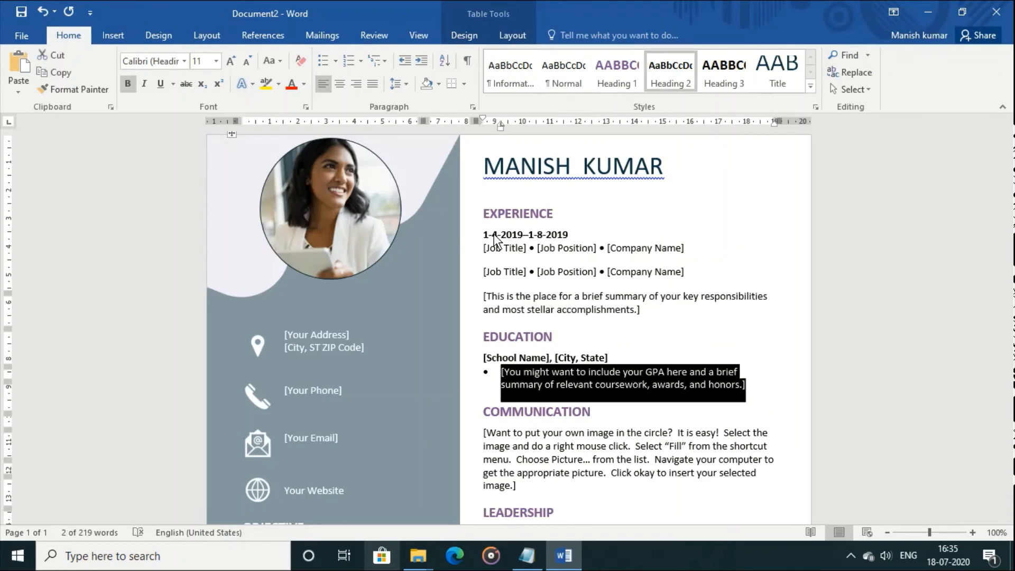
key(Down)
key(Down)
key(Down)
key(Up)
key(Up)
key(Up)
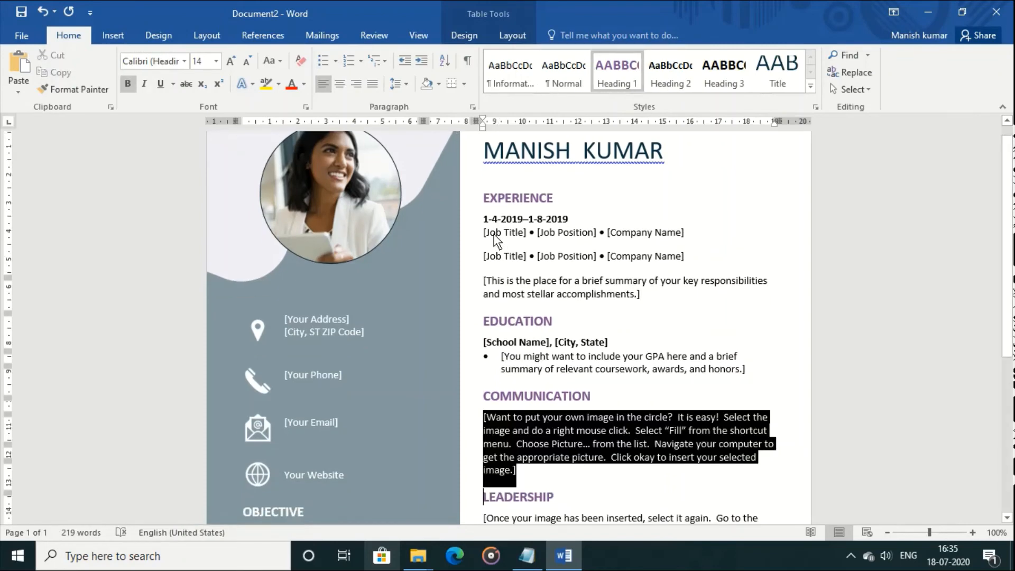
key(Down)
key(Down)
key(Down)
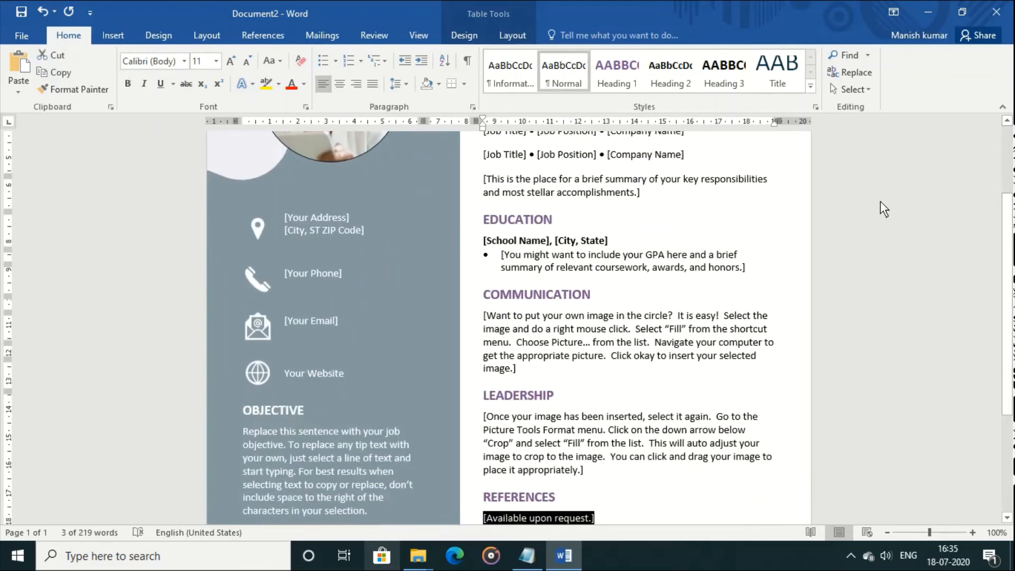
Fill the resume's photo circle with the man's photo using a picture fill
drag(1011, 309, 1014, 219)
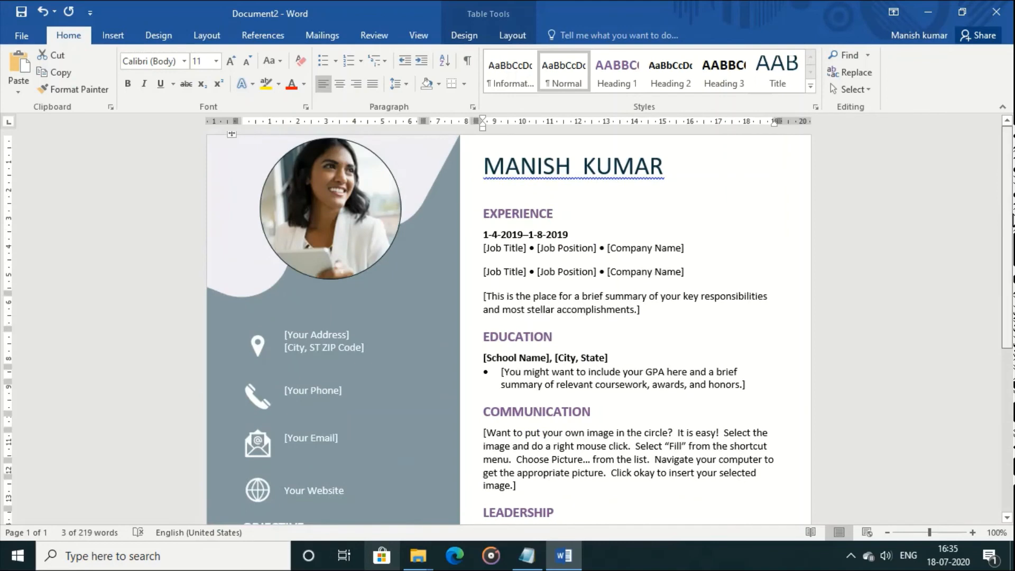
click(307, 210)
right_click(307, 209)
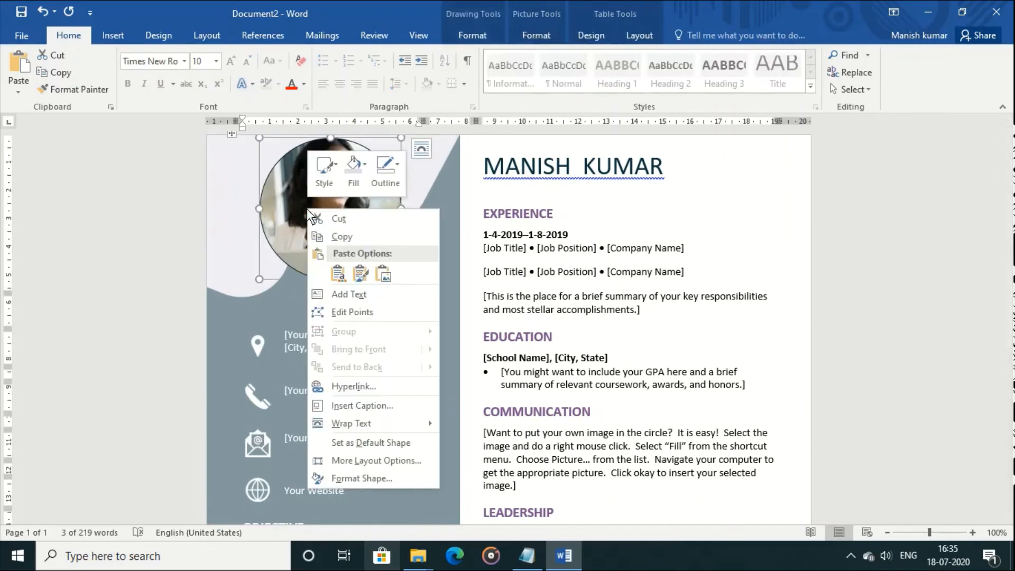
click(382, 480)
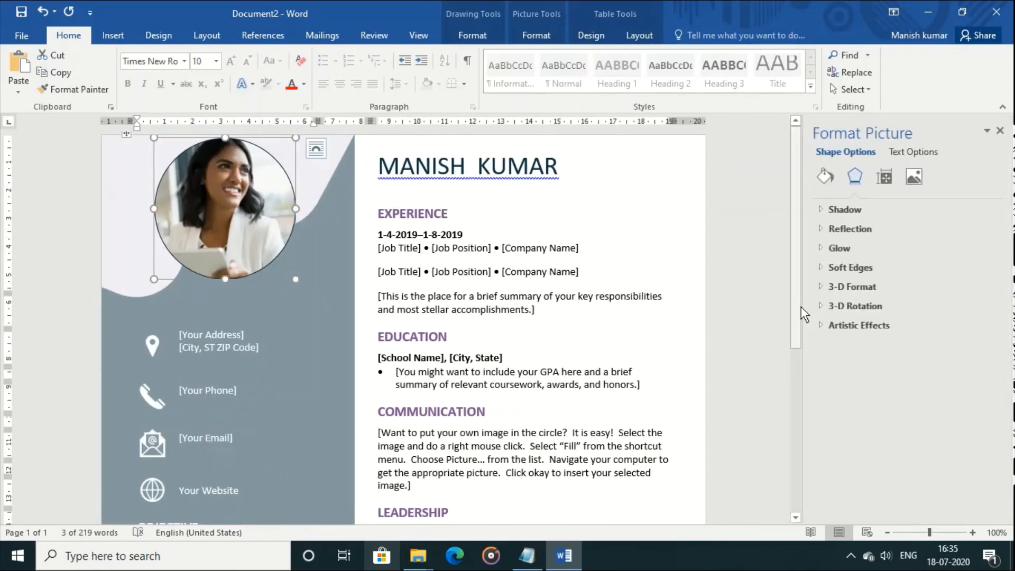
click(826, 176)
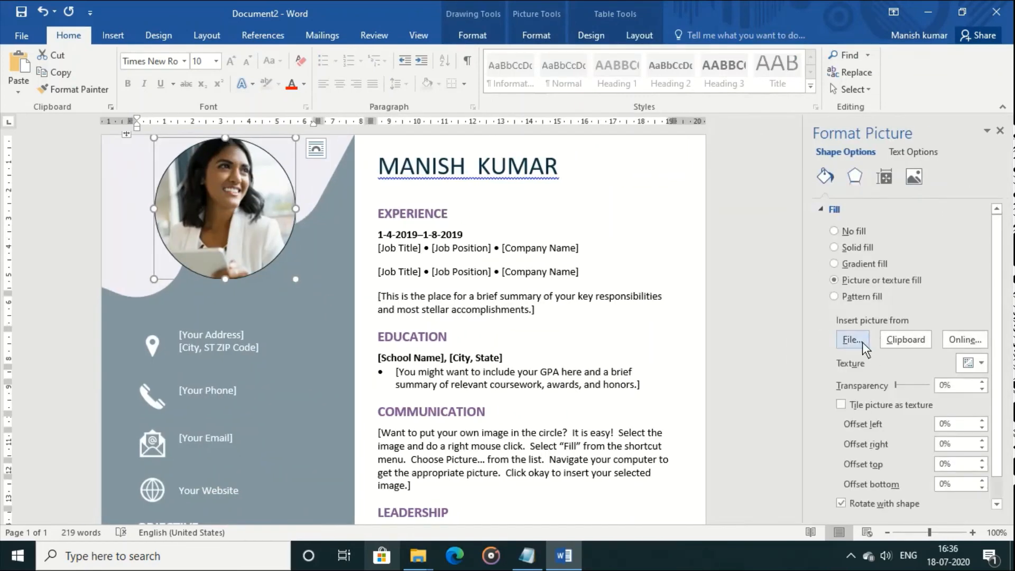
click(862, 342)
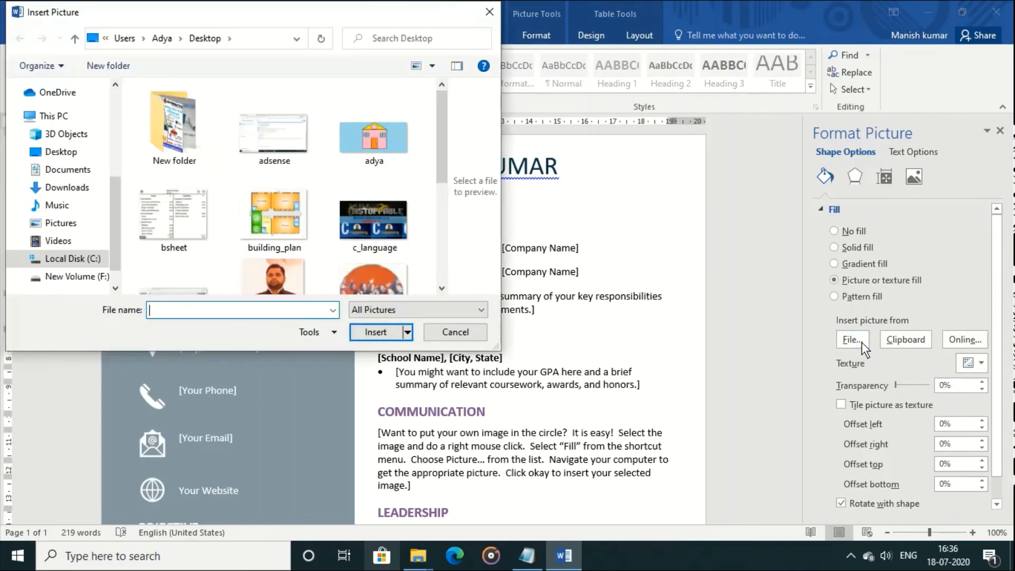
double_click(290, 274)
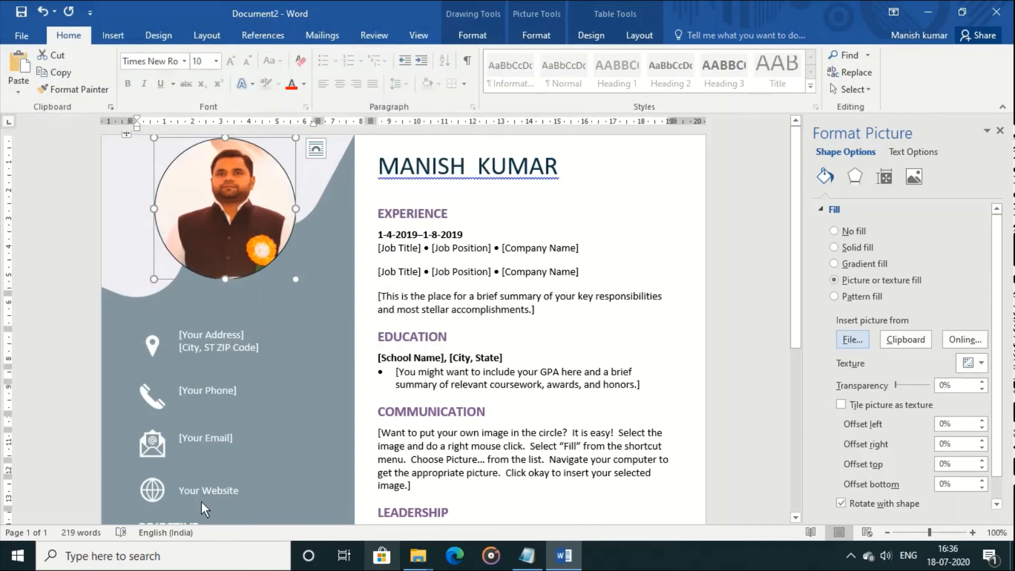
mouse_move(797, 330)
mouse_down()
mouse_move(808, 567)
mouse_move(795, 301)
mouse_move(809, 499)
mouse_move(795, 341)
mouse_up()
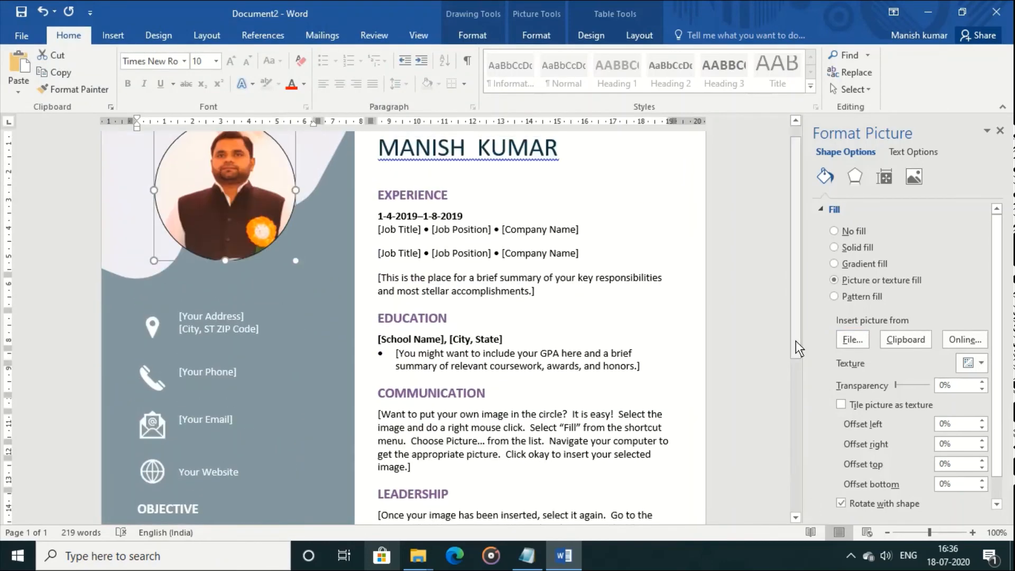
click(1001, 132)
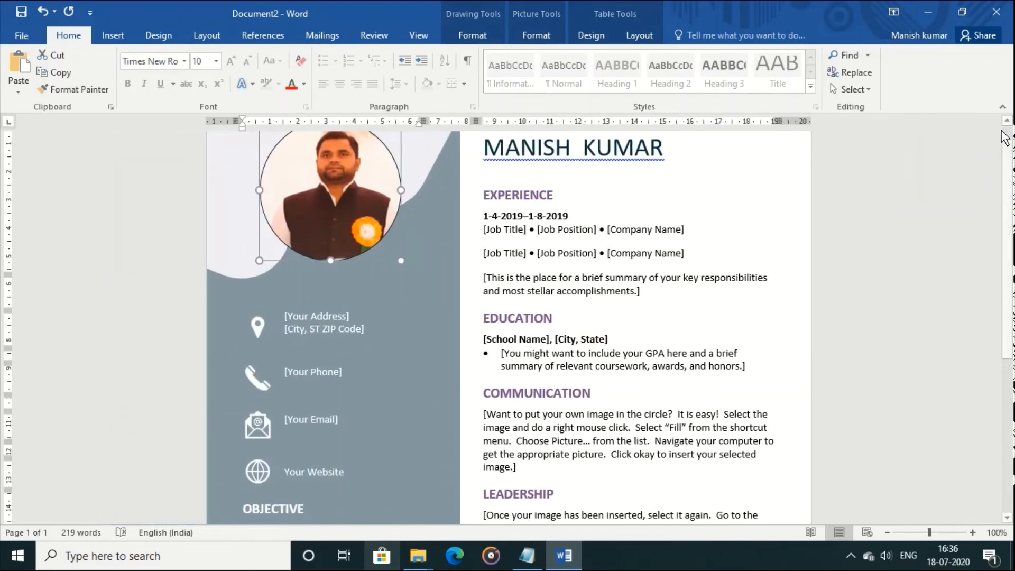
click(22, 36)
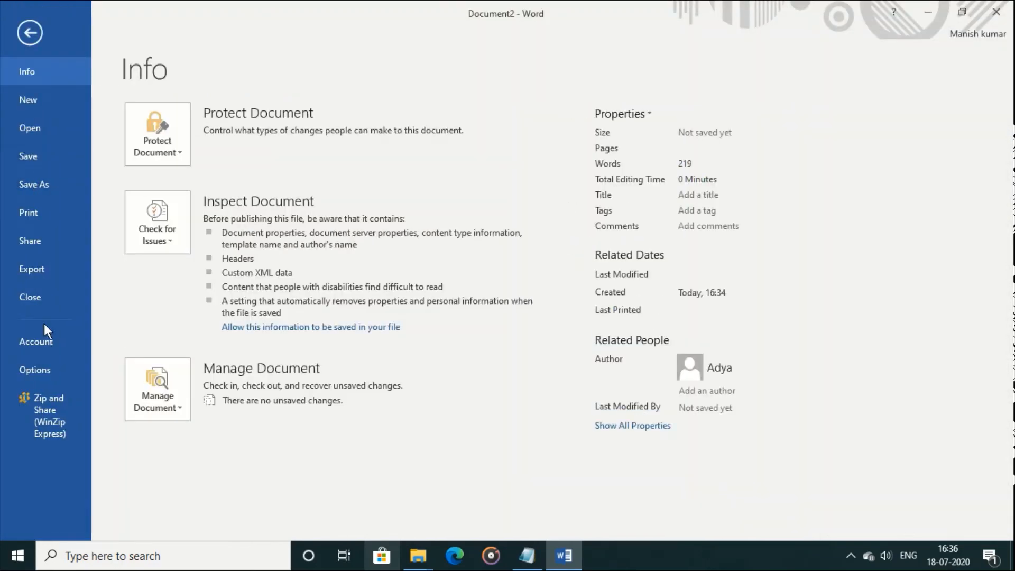
Close the resume without saving and go to the new document templates
click(41, 299)
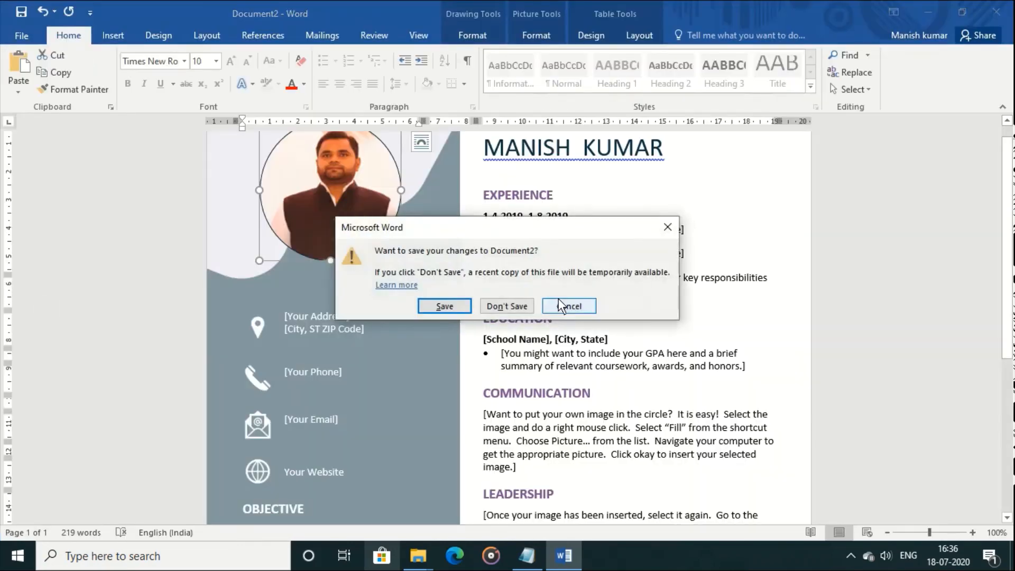
click(526, 306)
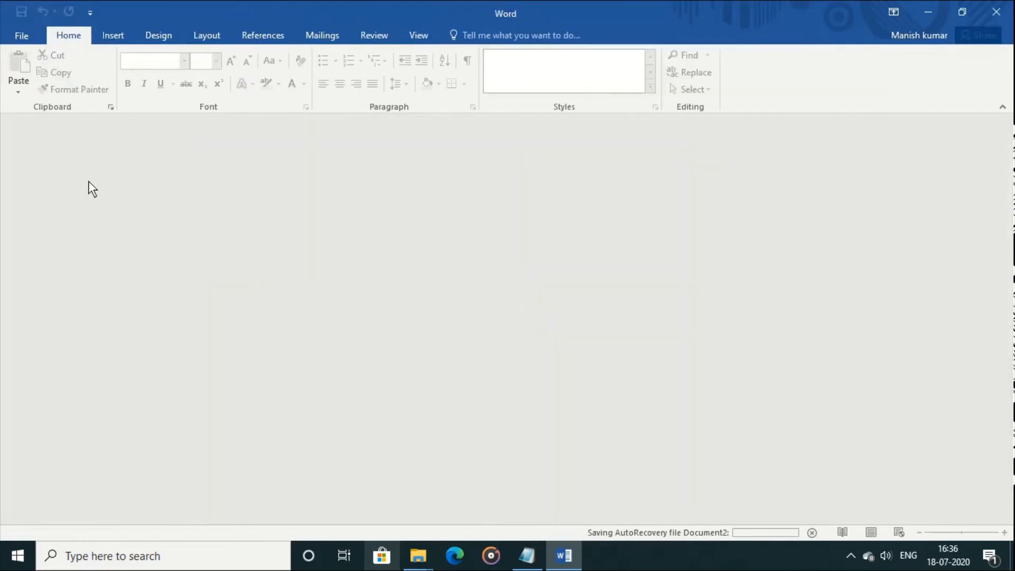
click(22, 36)
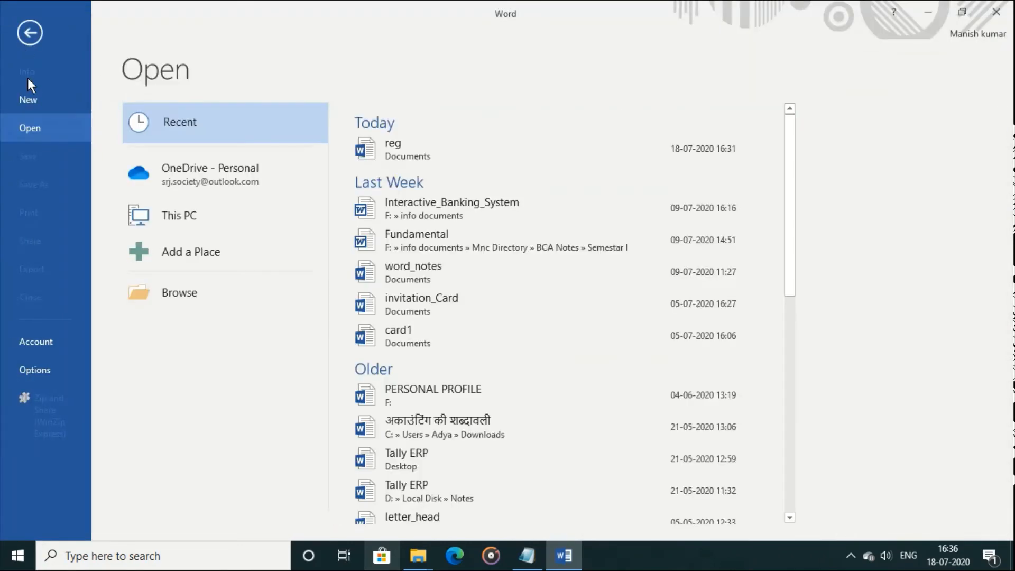
click(30, 99)
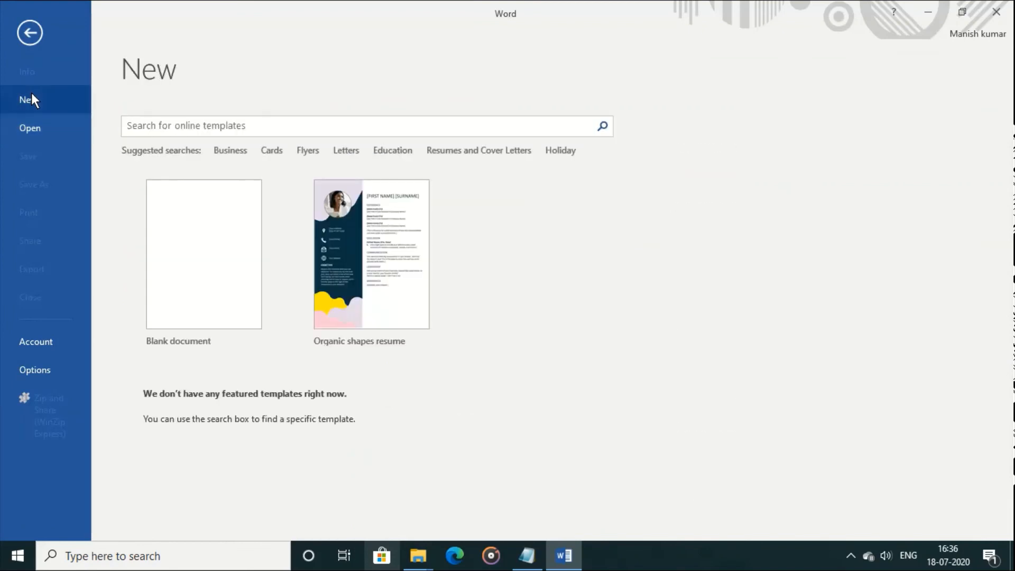
Create a document from the Grand opening flyer template under Flyers
click(306, 150)
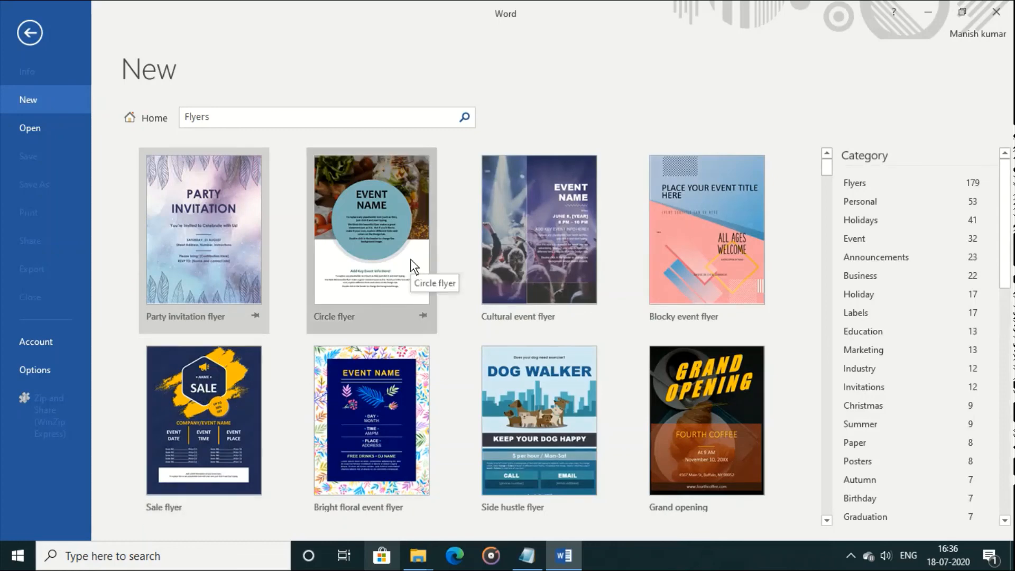
click(691, 440)
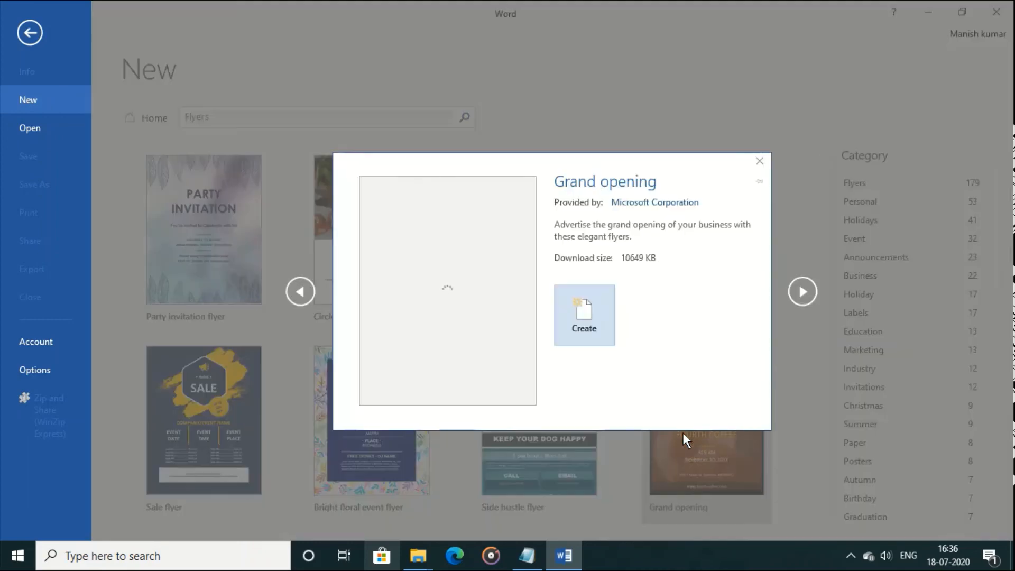
click(598, 339)
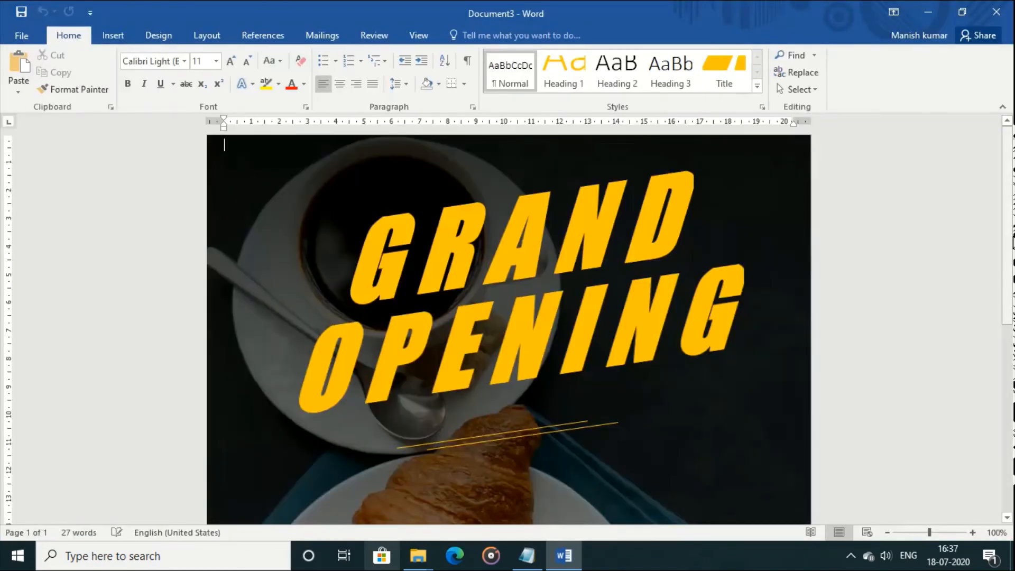
Set the flyer background's picture fill to the skill image, replacing the coffee photo
scroll(1011, 319, down, 5)
scroll(1011, 319, down, 1)
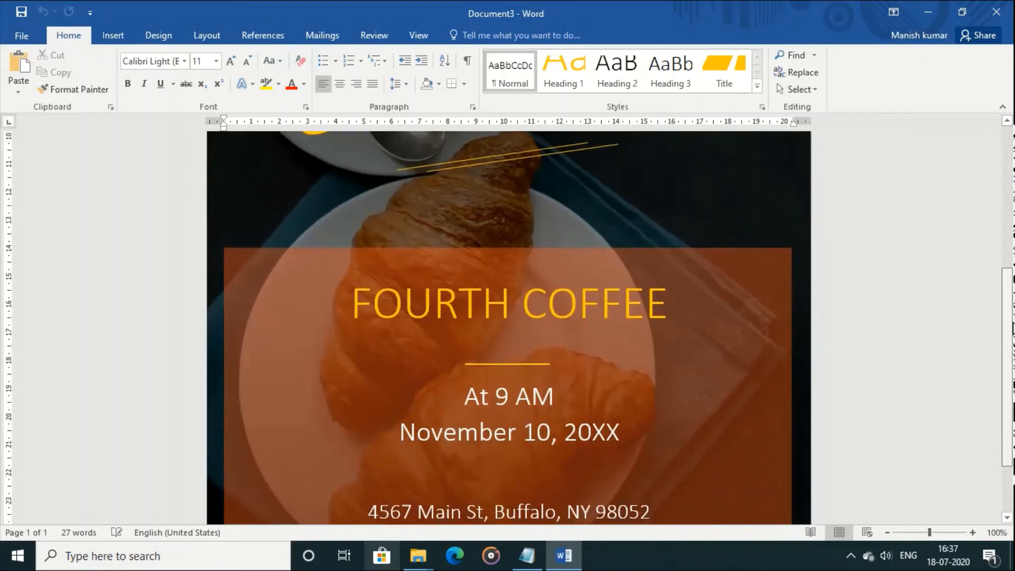
scroll(1011, 319, up, 6)
triple_click(401, 262)
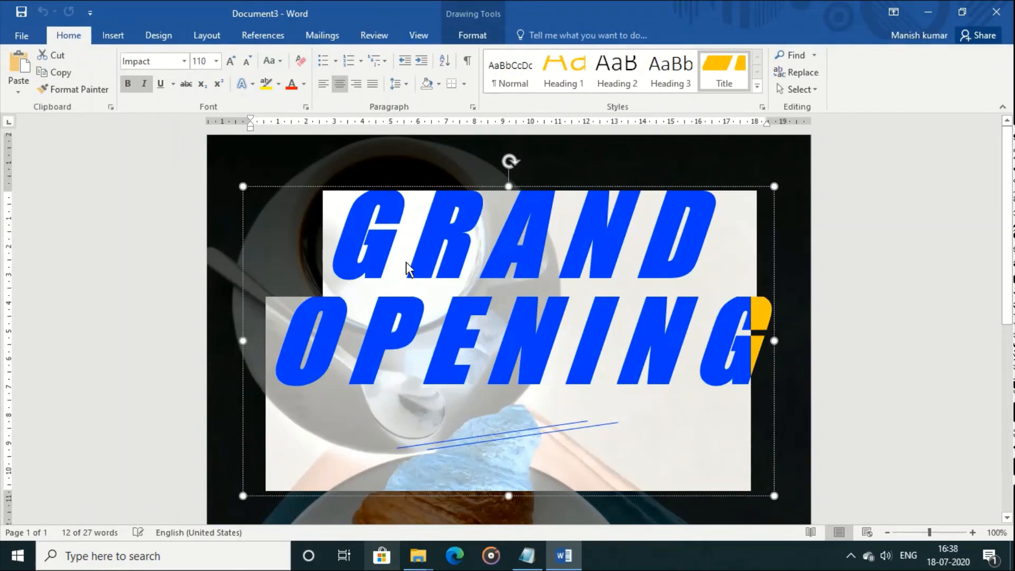
right_click(764, 156)
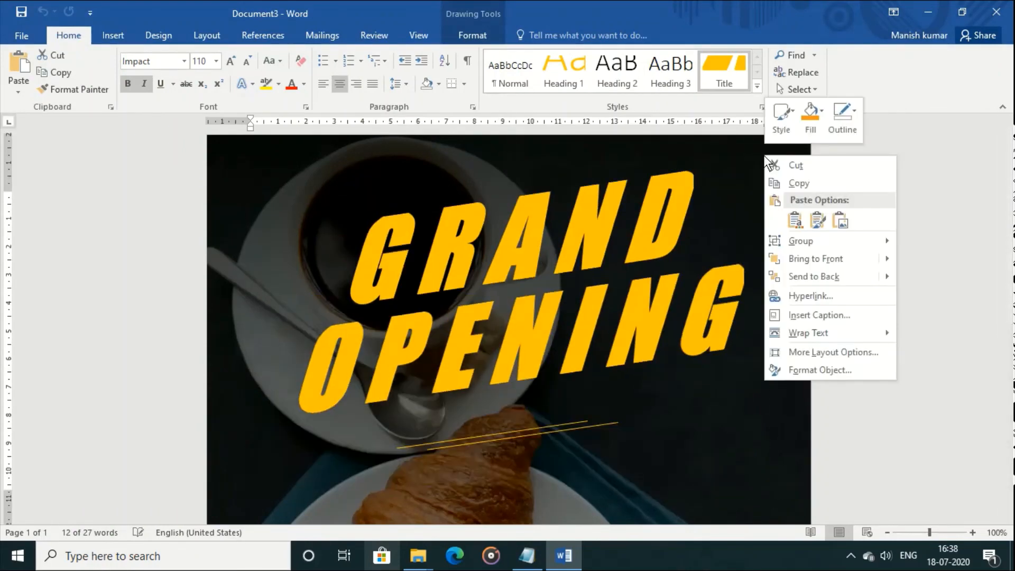
click(821, 370)
click(825, 178)
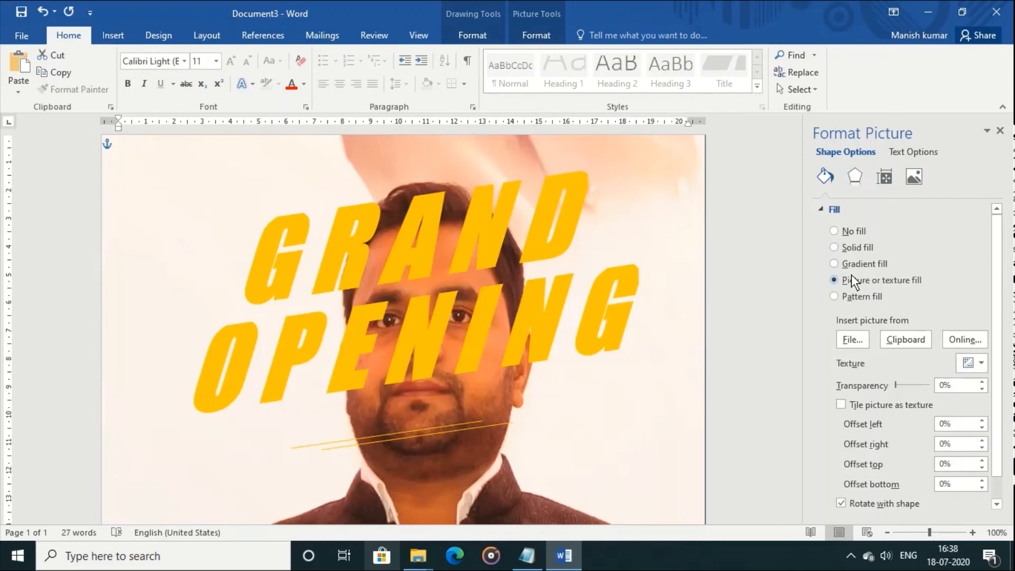
click(851, 340)
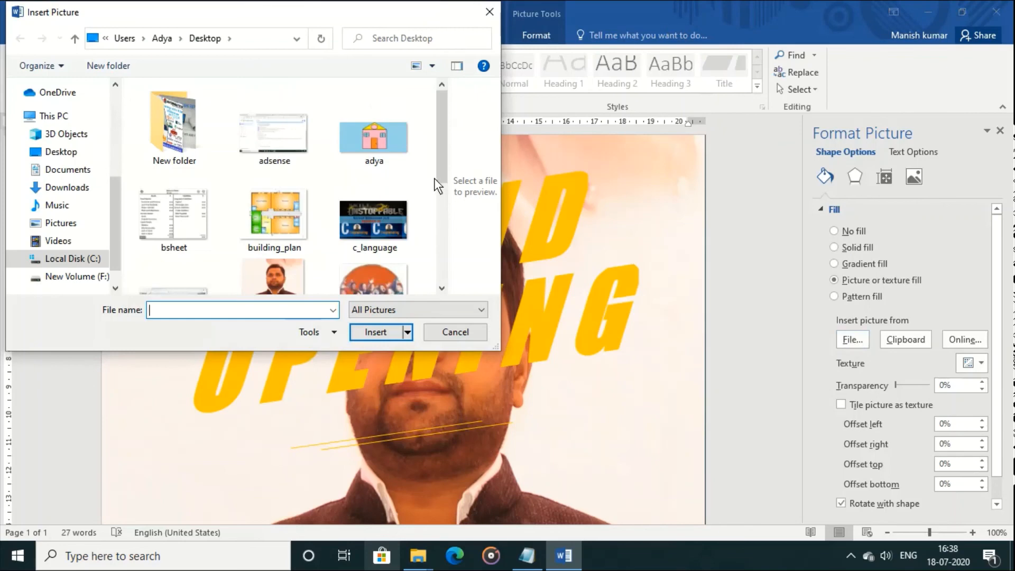
drag(440, 166, 447, 284)
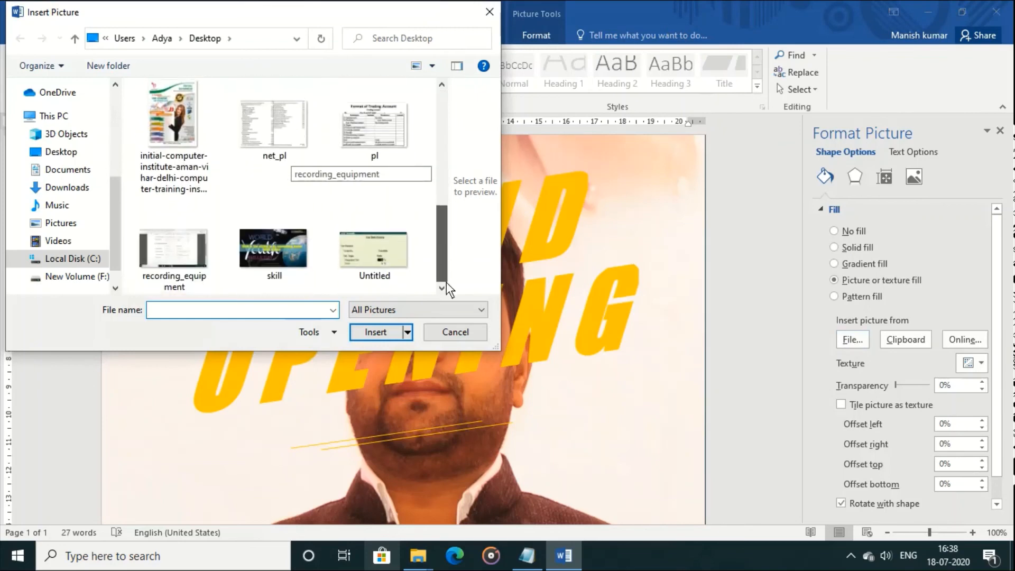
double_click(290, 267)
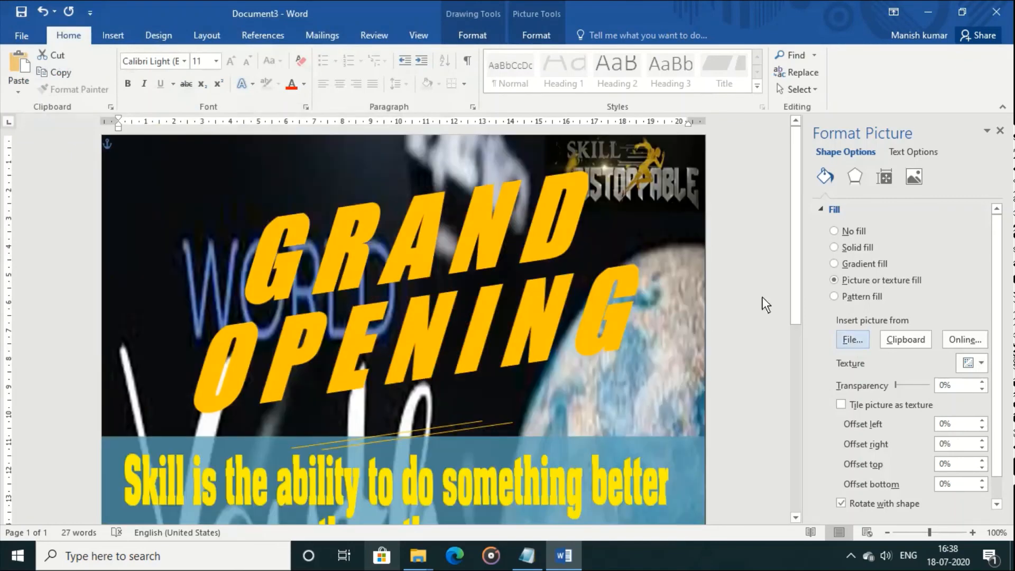
drag(793, 279, 813, 286)
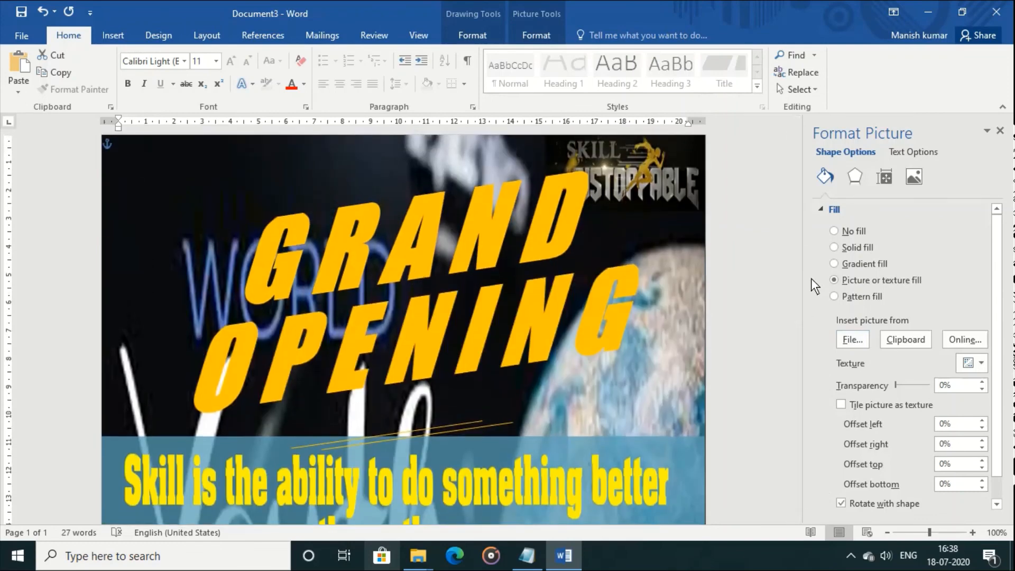